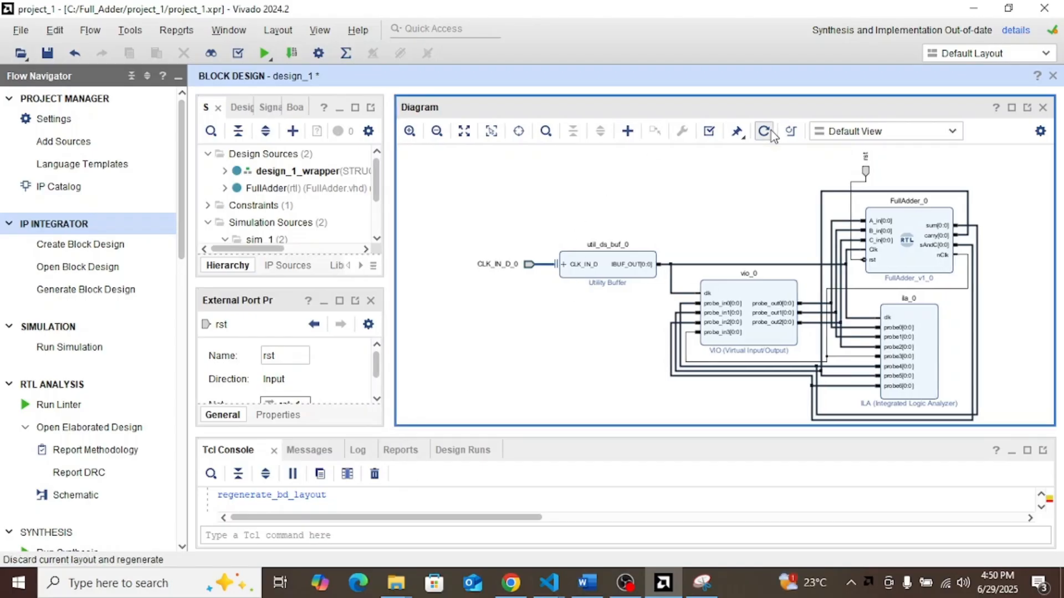
# Validate the block design, search the IP catalog for "process" and add a Processor System Reset block to the diagram.
pyautogui.click(710, 137)
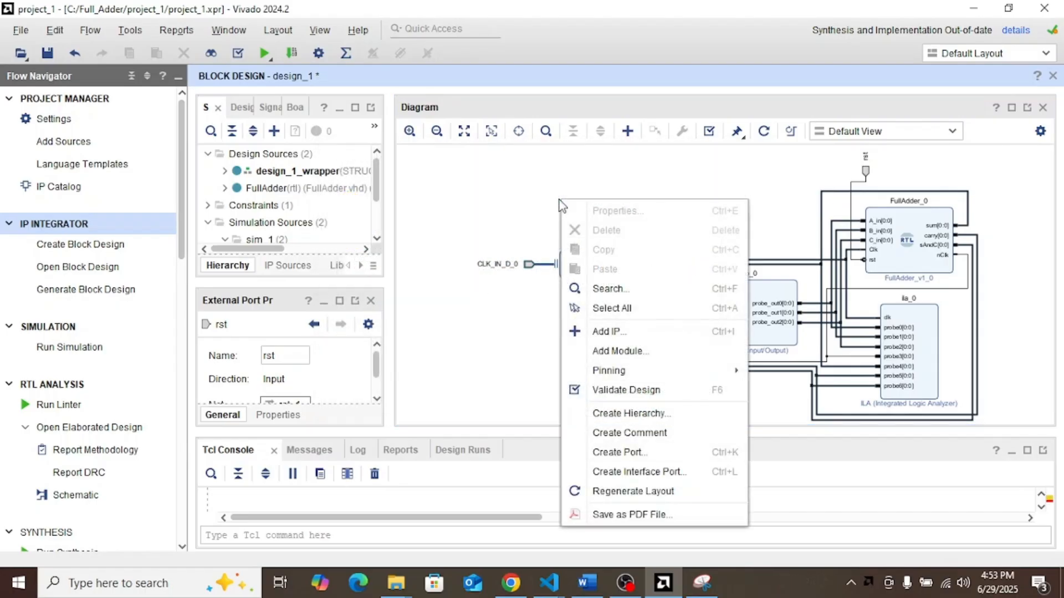
pyautogui.click(613, 331)
pyautogui.write('source /util_ds_buf_0')
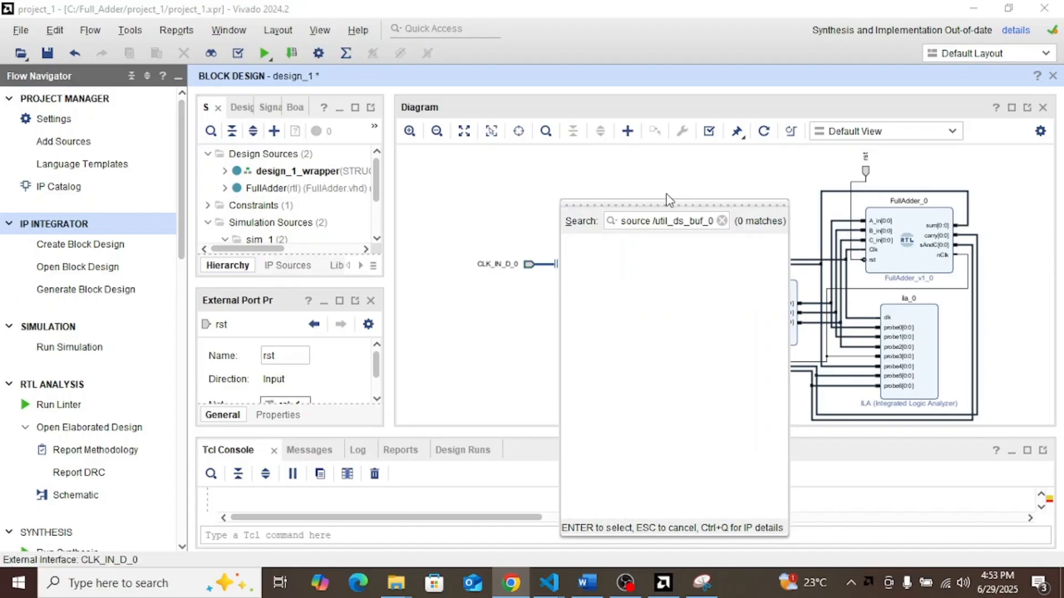
pyautogui.tripleClick(666, 218)
pyautogui.press('BackSpace')
pyautogui.write('process')
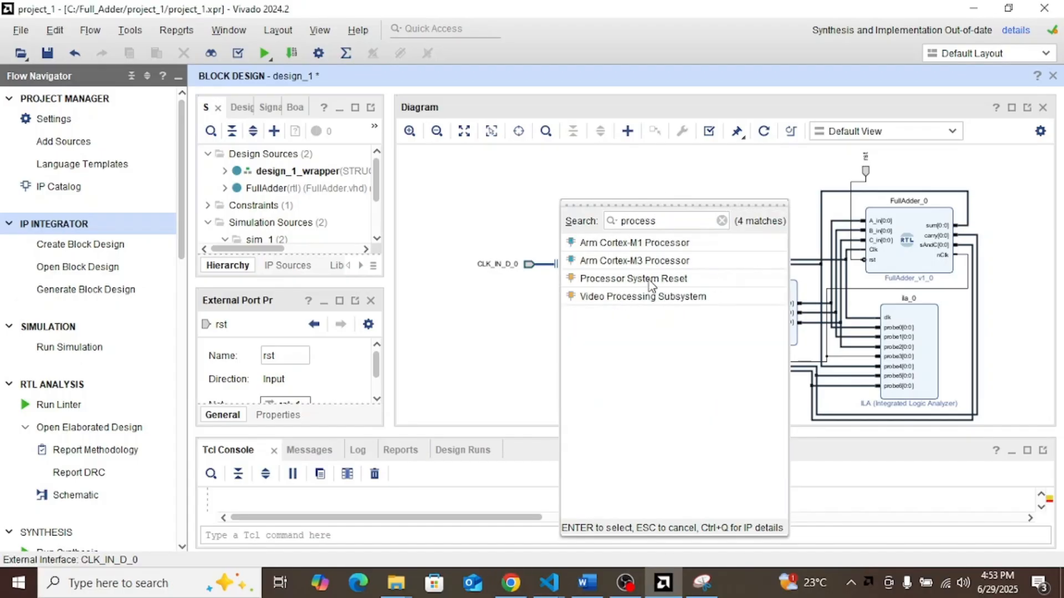
pyautogui.doubleClick(652, 279)
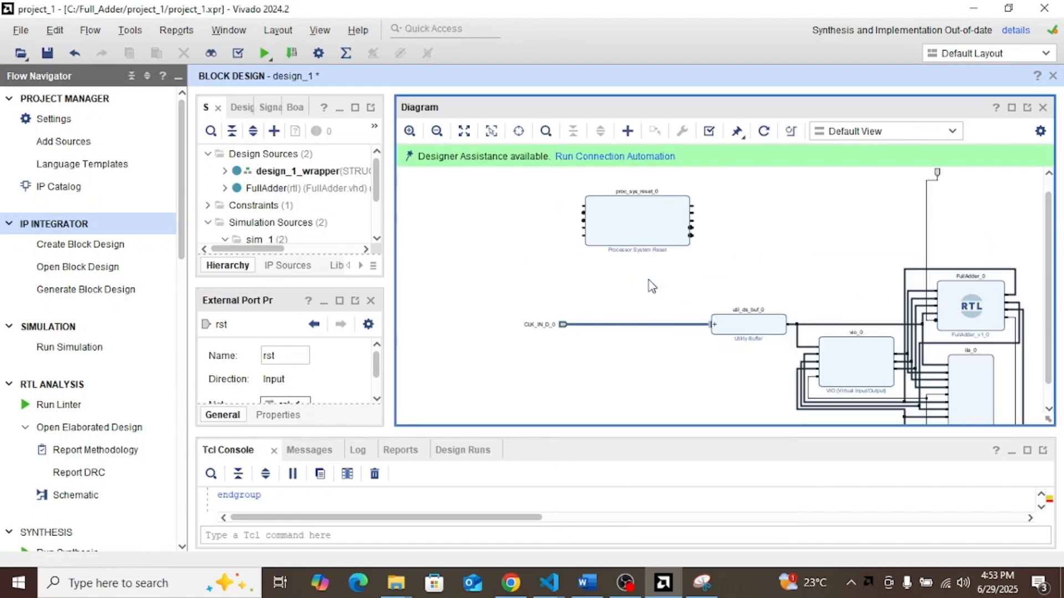
# Open the Processor System Reset's customization settings and review its disabled ports, board interface choices and basic reset options.
pyautogui.doubleClick(632, 228)
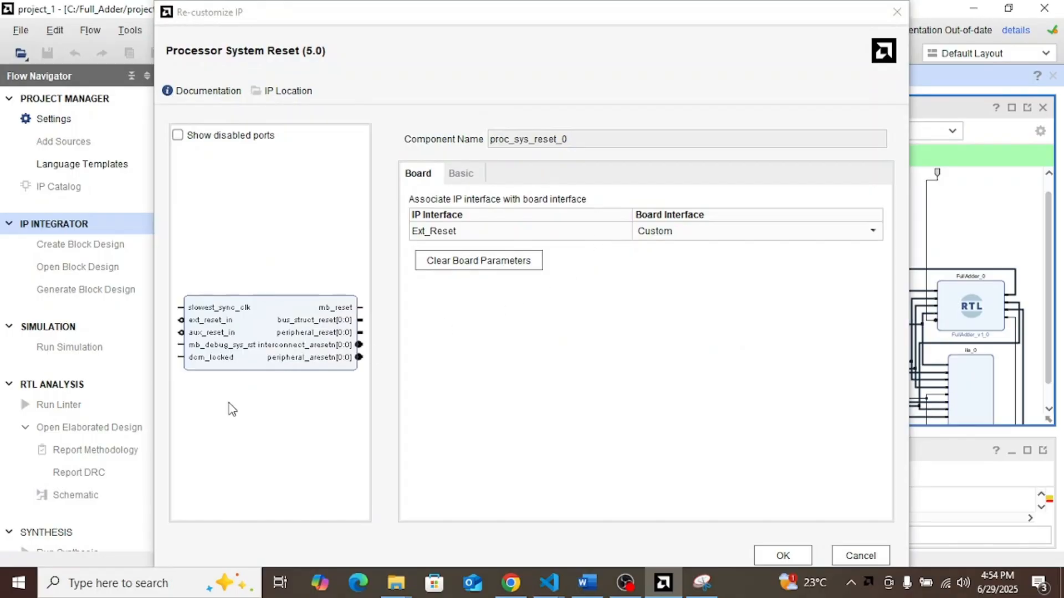
pyautogui.click(178, 135)
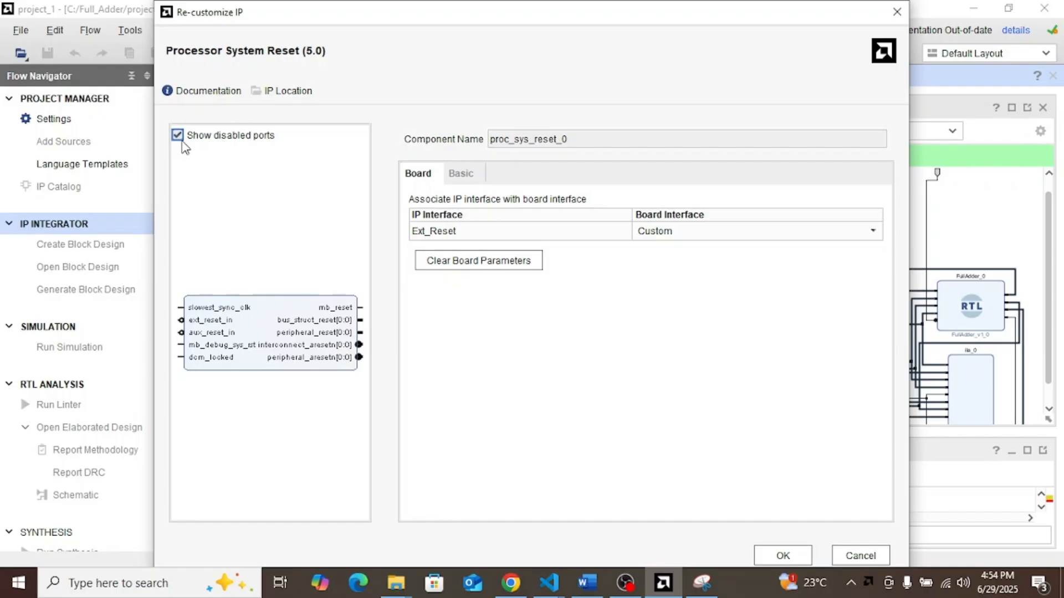
pyautogui.click(850, 231)
pyautogui.click(764, 263)
pyautogui.click(760, 231)
pyautogui.click(757, 247)
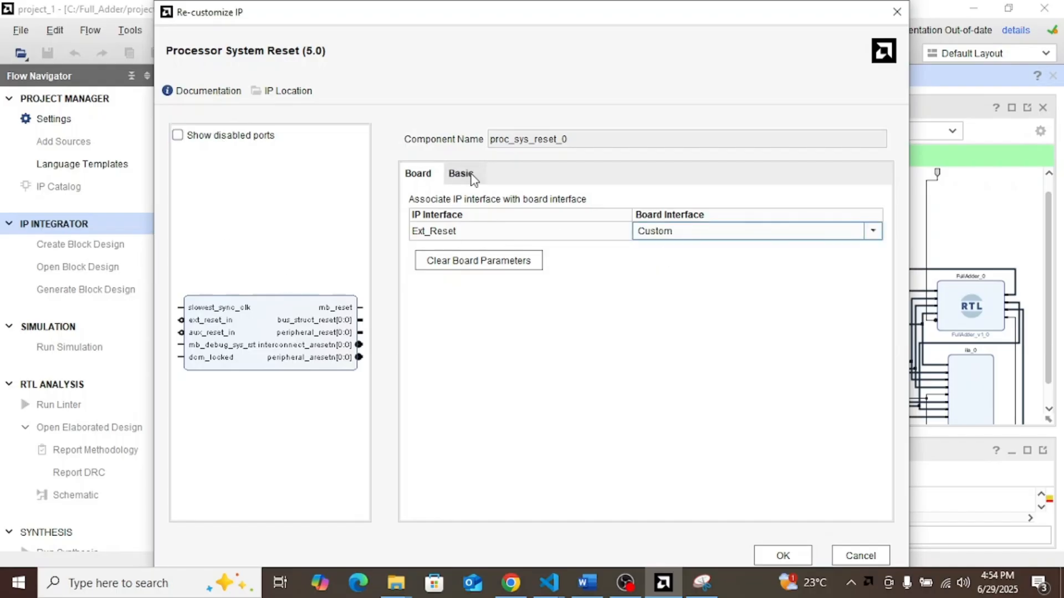
pyautogui.click(471, 175)
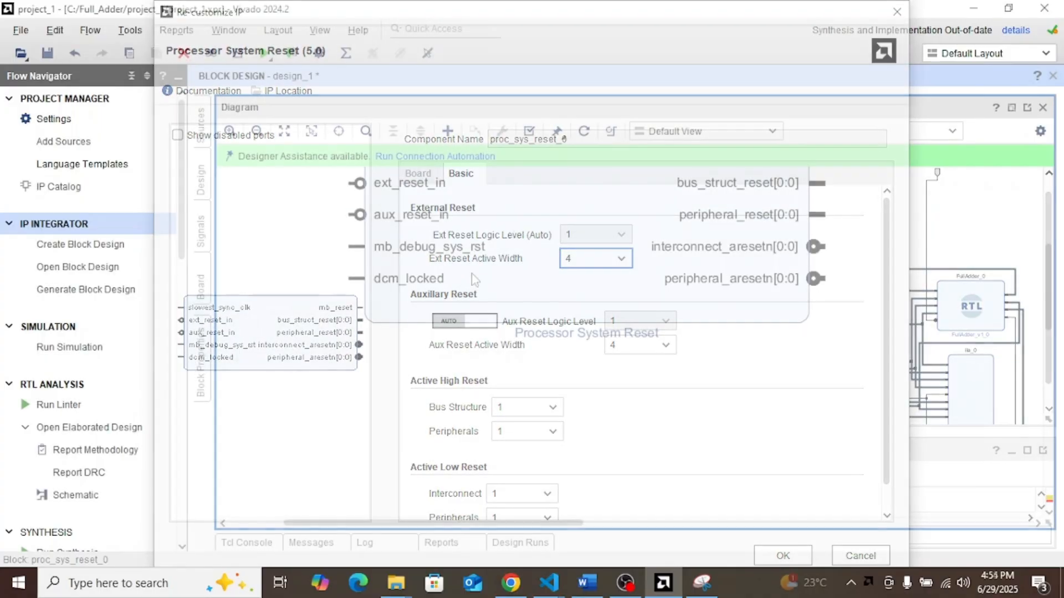
# Move the Processor System Reset block so that it sits directly above the Utility Buffer in the diagram.
pyautogui.keyDown('ctrl'); pyautogui.scroll(4, 498, 302); pyautogui.keyUp('ctrl')
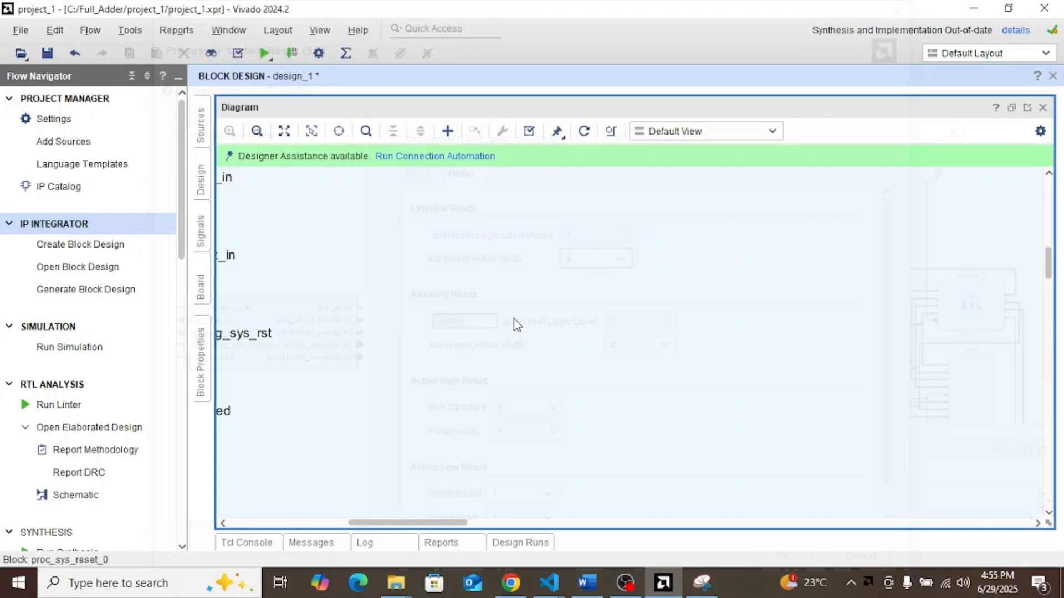
pyautogui.keyDown('ctrl'); pyautogui.scroll(-6, 516, 321); pyautogui.keyUp('ctrl')
pyautogui.moveTo(527, 308); pyautogui.dragTo(698, 318)
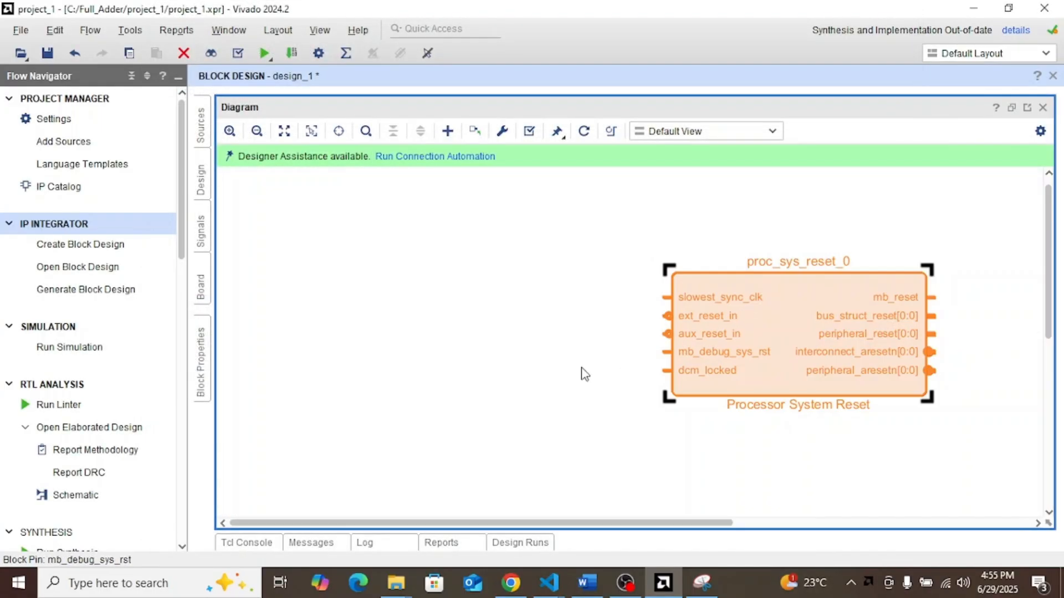
pyautogui.scroll(-3, 554, 369)
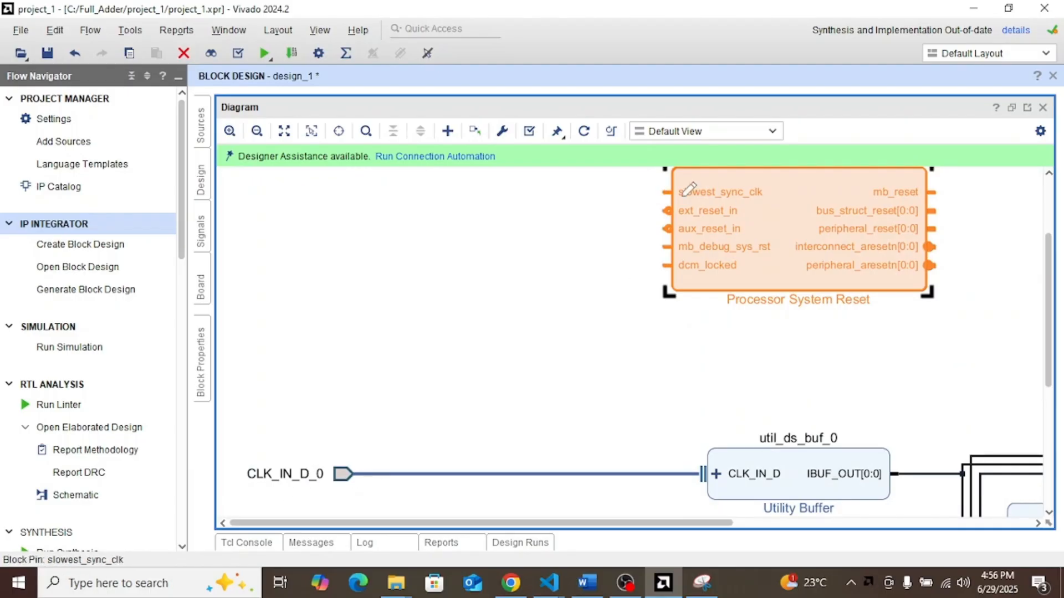
# Connect slowest_sync_clk of proc_sys_reset_0 to the IBUF_OUT[0:0] output of util_ds_buf_0.
pyautogui.moveTo(672, 186); pyautogui.dragTo(373, 435)
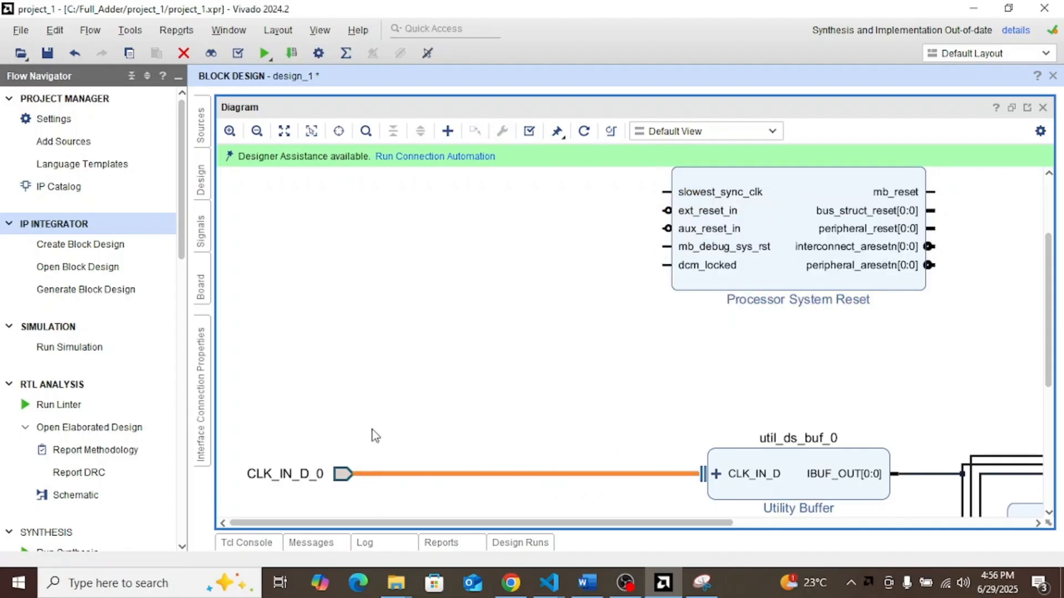
pyautogui.click(696, 484)
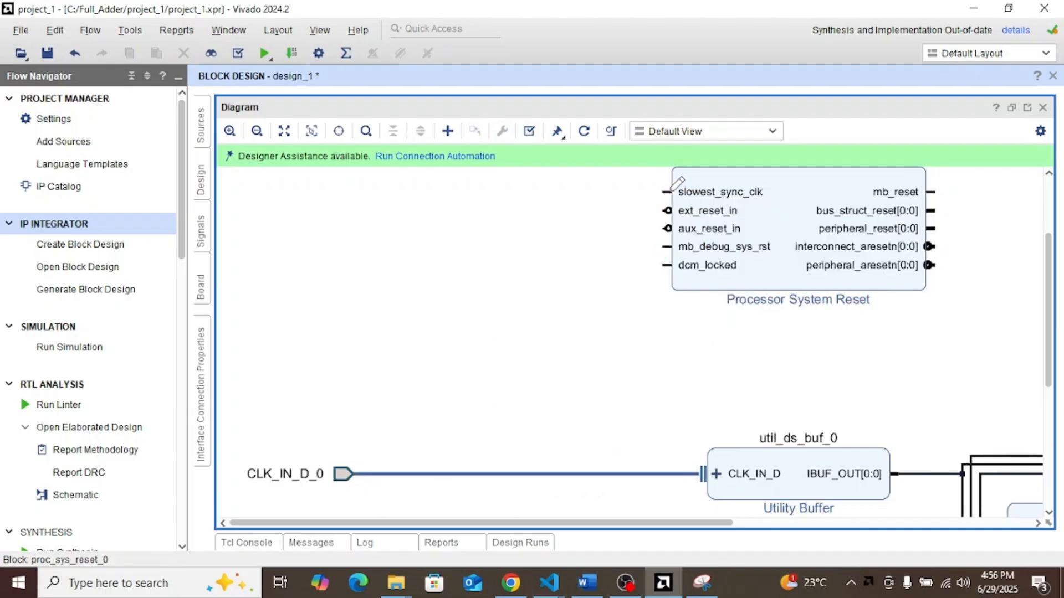
pyautogui.moveTo(672, 189); pyautogui.dragTo(885, 464)
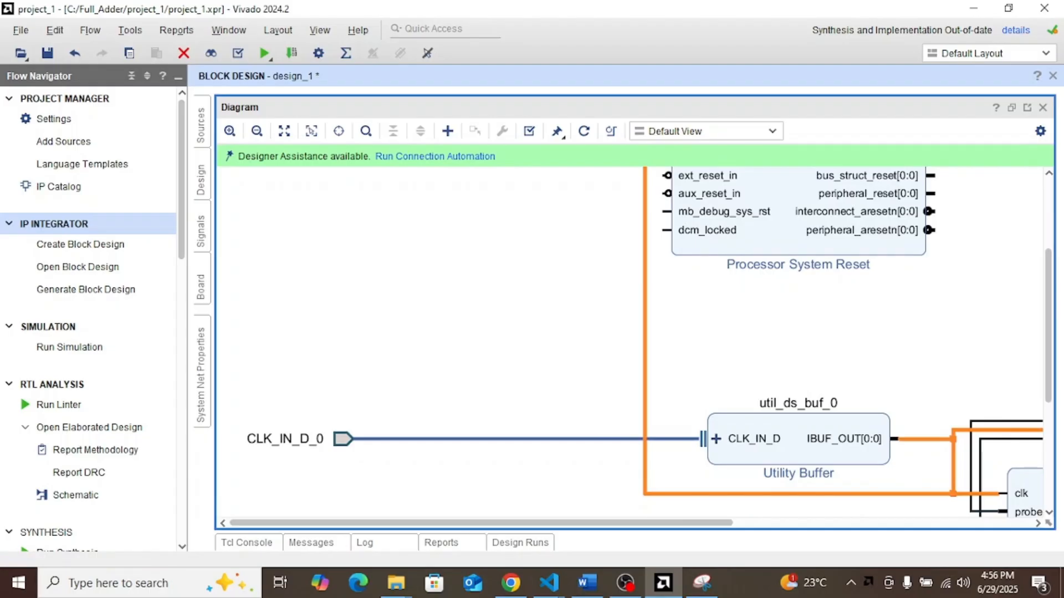
# Delete the net that connects the external rst port to the FullAdder_0 block.
pyautogui.scroll(1, 706, 205)
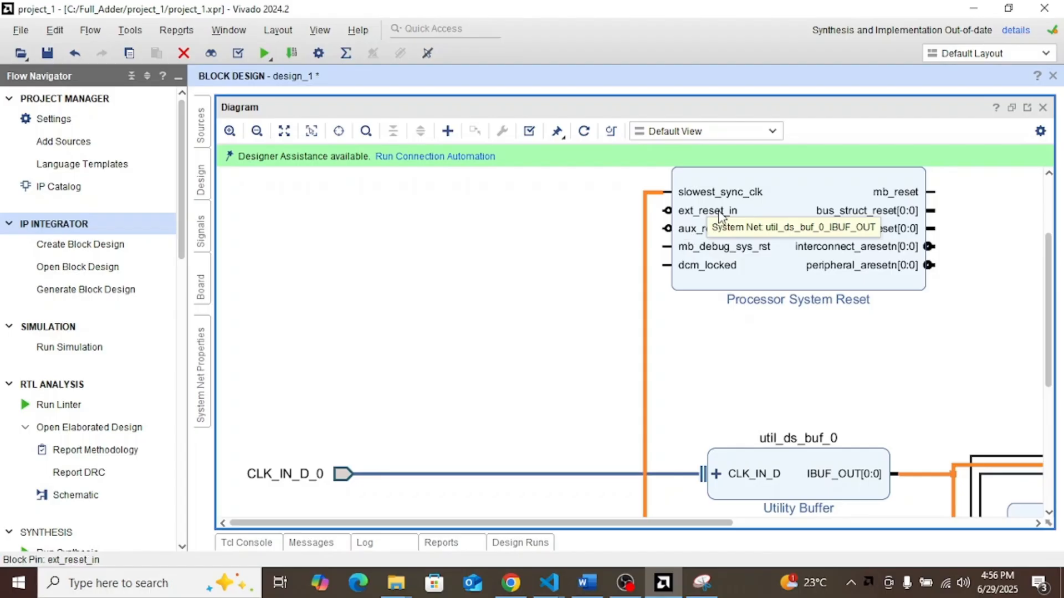
pyautogui.scroll(-5, 719, 216)
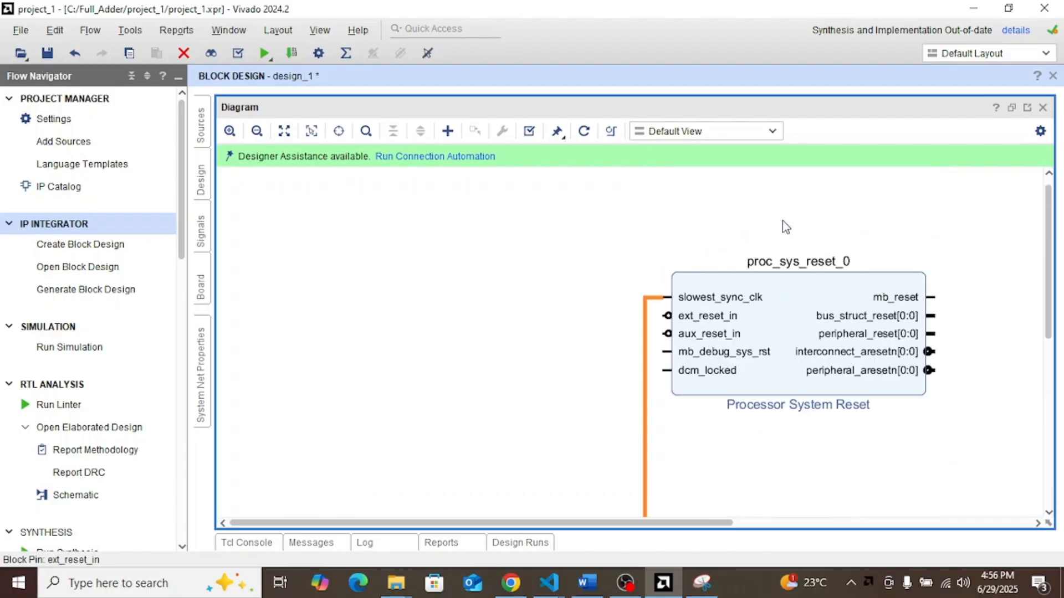
pyautogui.scroll(5, 917, 254)
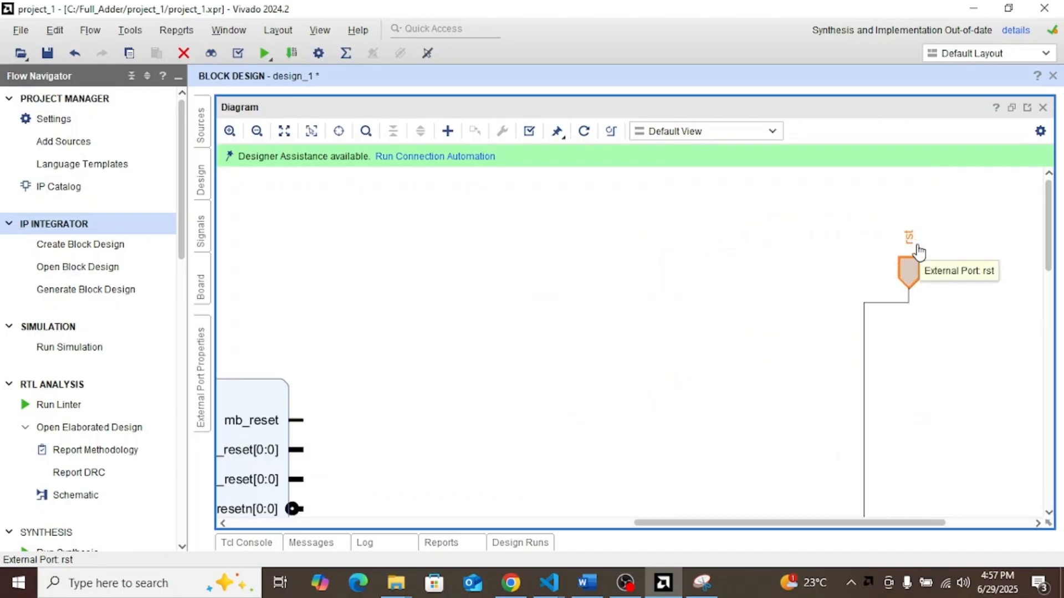
pyautogui.click(863, 380)
pyautogui.press('Delete')
# Move the external rst port above proc_sys_reset_0 and connect it to the ext_reset_in pin.
pyautogui.moveTo(907, 276); pyautogui.dragTo(265, 280)
pyautogui.hscroll(-2, 394, 256)
pyautogui.hscroll(-3, 584, 313)
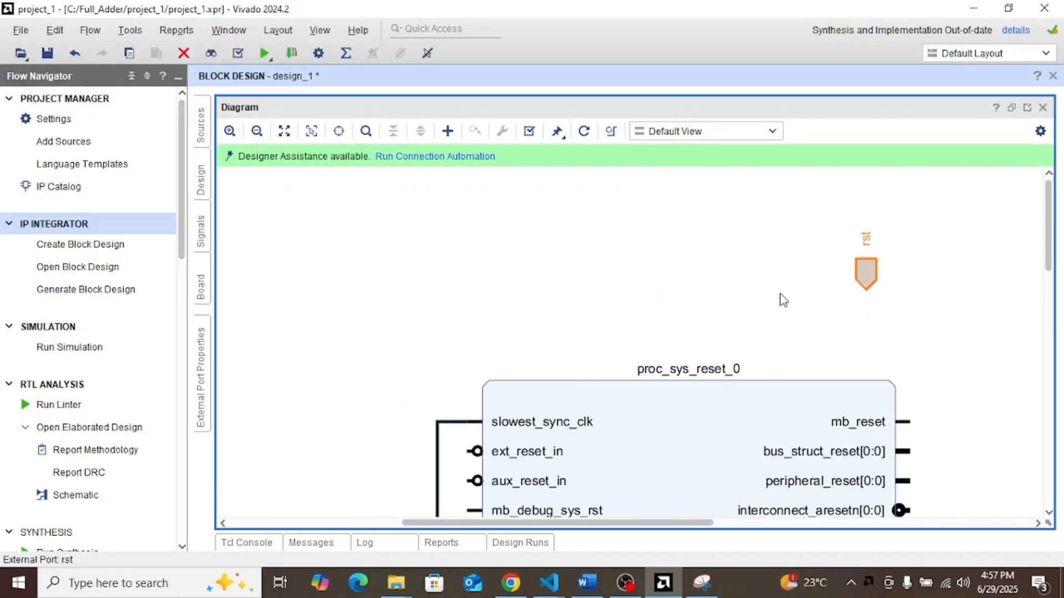
pyautogui.moveTo(866, 277); pyautogui.dragTo(541, 283)
pyautogui.scroll(-2, 569, 222)
pyautogui.moveTo(543, 191); pyautogui.dragTo(474, 347)
pyautogui.hscroll(2, 636, 237)
pyautogui.keyDown('ctrl'); pyautogui.scroll(-3, 634, 239); pyautogui.keyUp('ctrl')
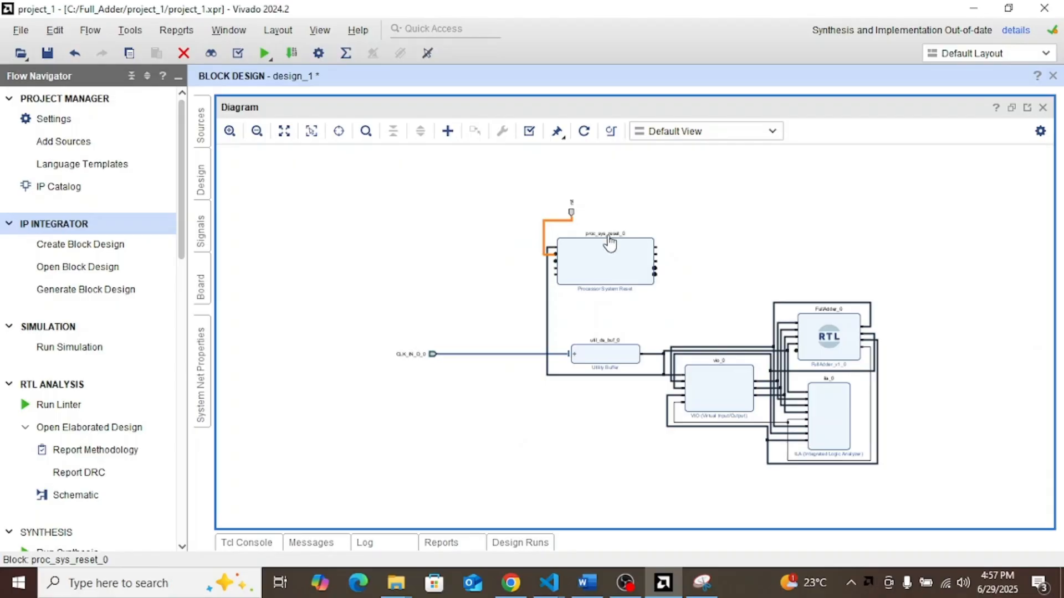
# Connect the peripheral_aresetn[0:0] output of proc_sys_reset_0 to the rst input of FullAdder_0.
pyautogui.keyDown('ctrl'); pyautogui.scroll(2, 612, 246); pyautogui.keyUp('ctrl')
pyautogui.keyDown('ctrl'); pyautogui.scroll(-1, 654, 262); pyautogui.keyUp('ctrl')
pyautogui.click(857, 228)
pyautogui.keyDown('ctrl'); pyautogui.scroll(1, 803, 246); pyautogui.keyUp('ctrl')
pyautogui.keyDown('ctrl'); pyautogui.scroll(-1, 803, 247); pyautogui.keyUp('ctrl')
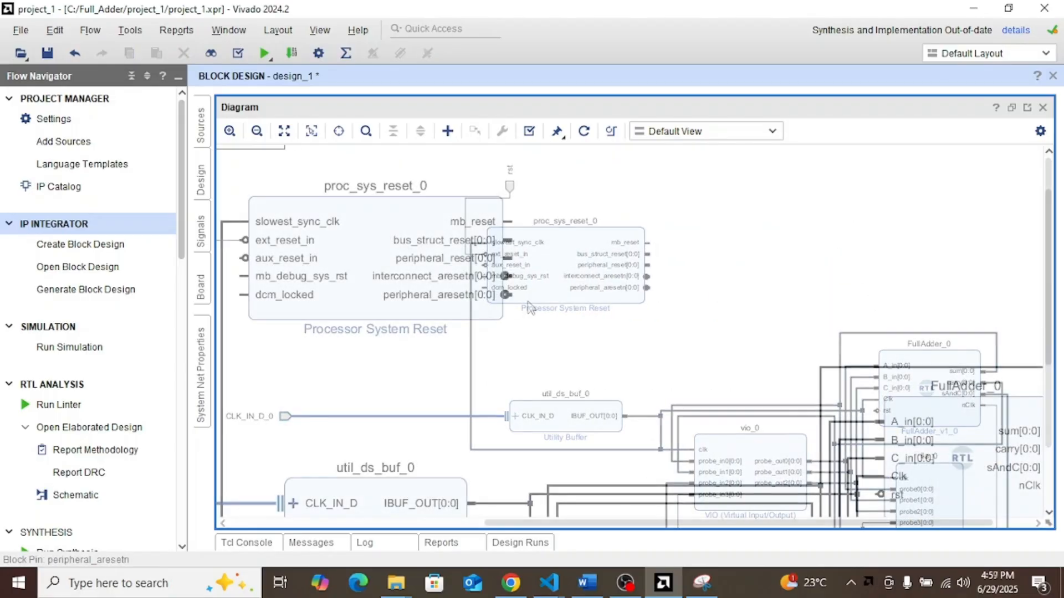
pyautogui.moveTo(506, 295); pyautogui.dragTo(881, 494)
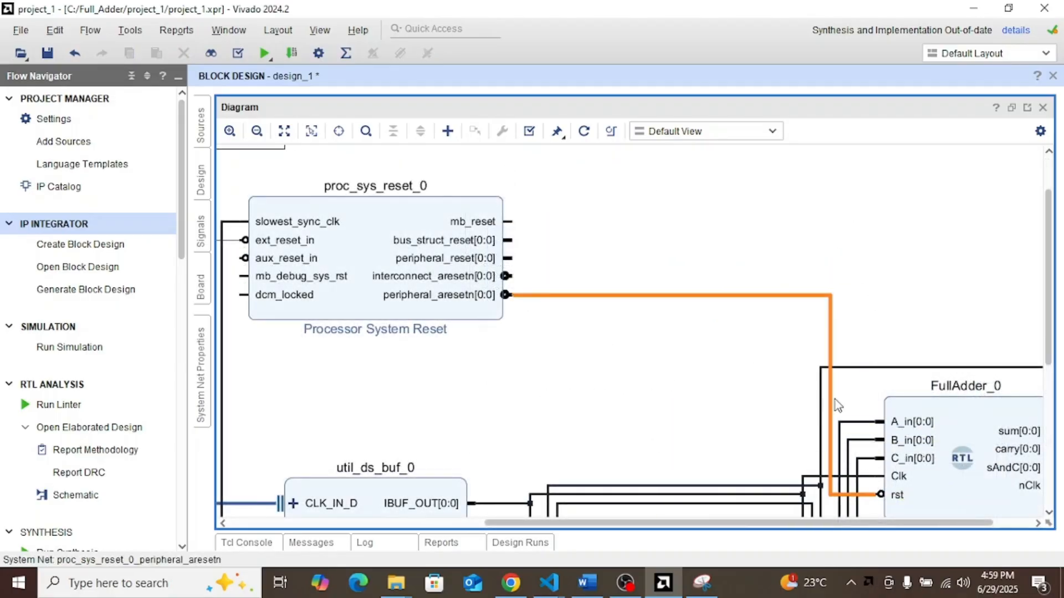
pyautogui.click(788, 257)
# Regenerate the diagram layout and save the block design.
pyautogui.keyDown('ctrl'); pyautogui.scroll(-2, 788, 258); pyautogui.keyUp('ctrl')
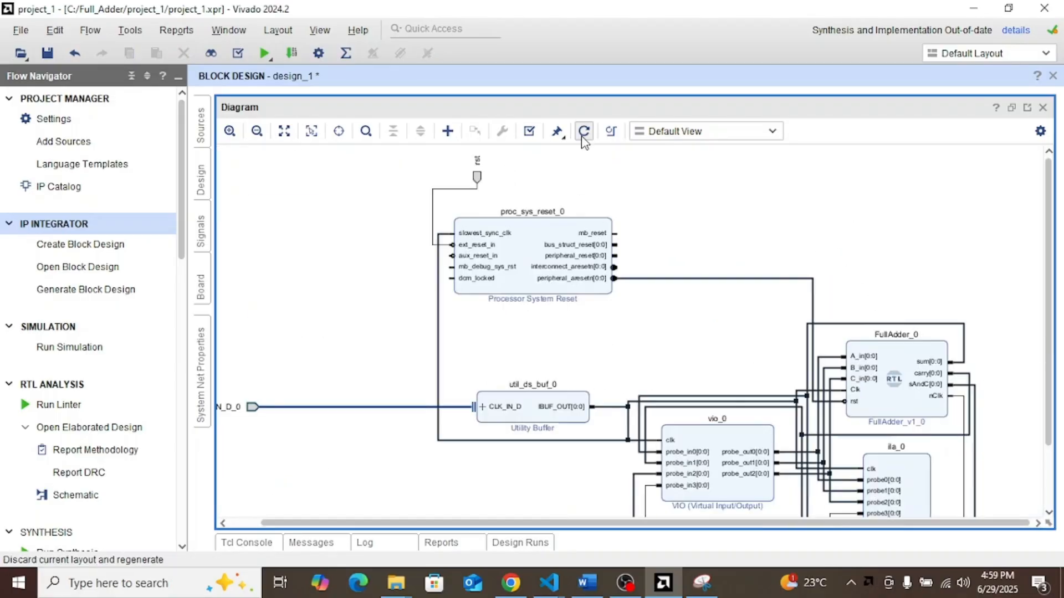
pyautogui.click(583, 130)
pyautogui.click(47, 53)
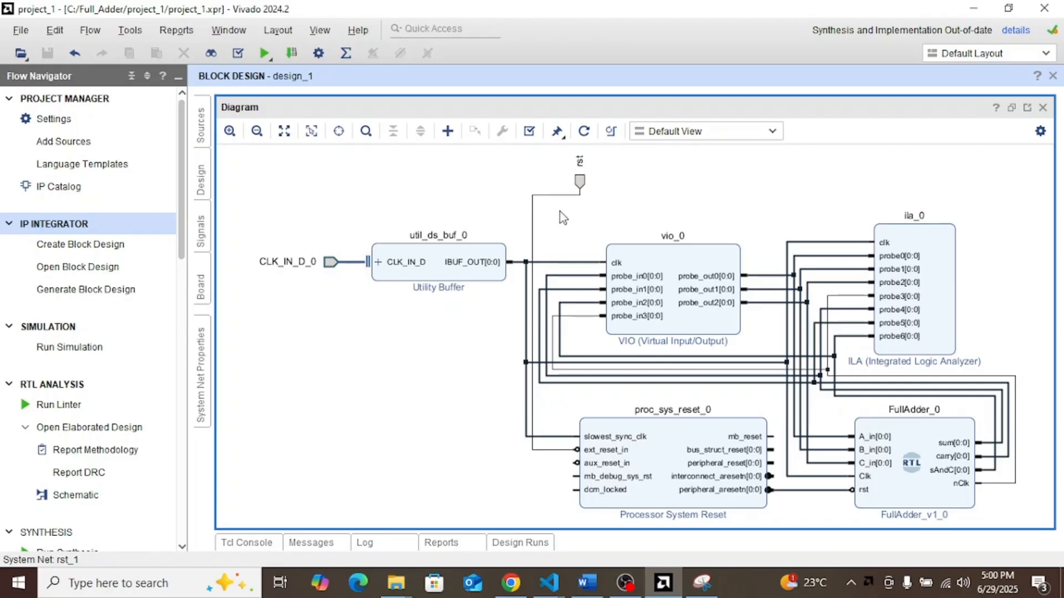
# Validate the saved block design, dismiss the result and restore the maximized diagram to its normal size.
pyautogui.click(529, 133)
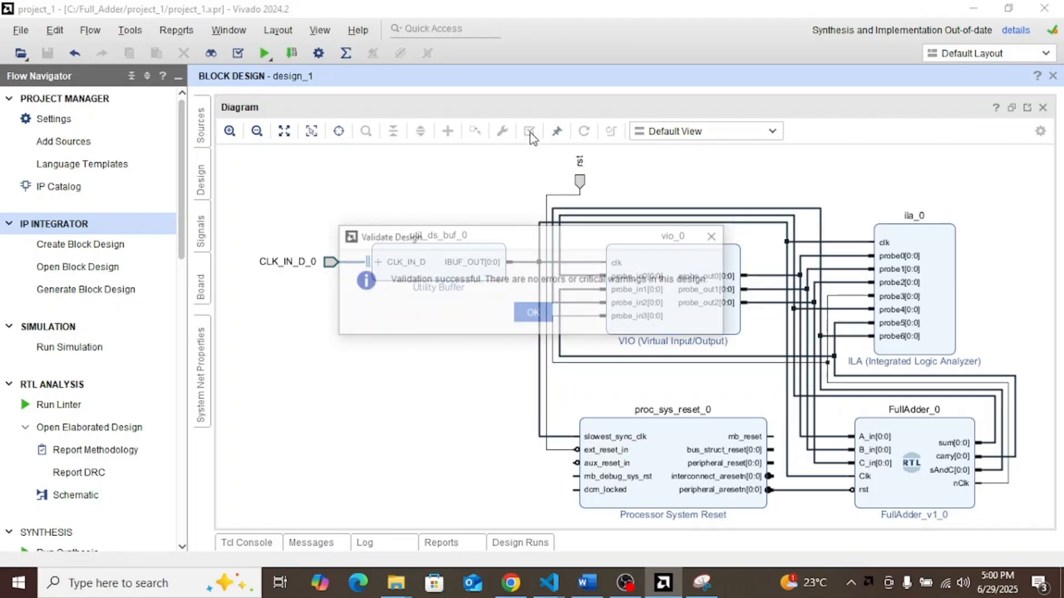
pyautogui.click(532, 312)
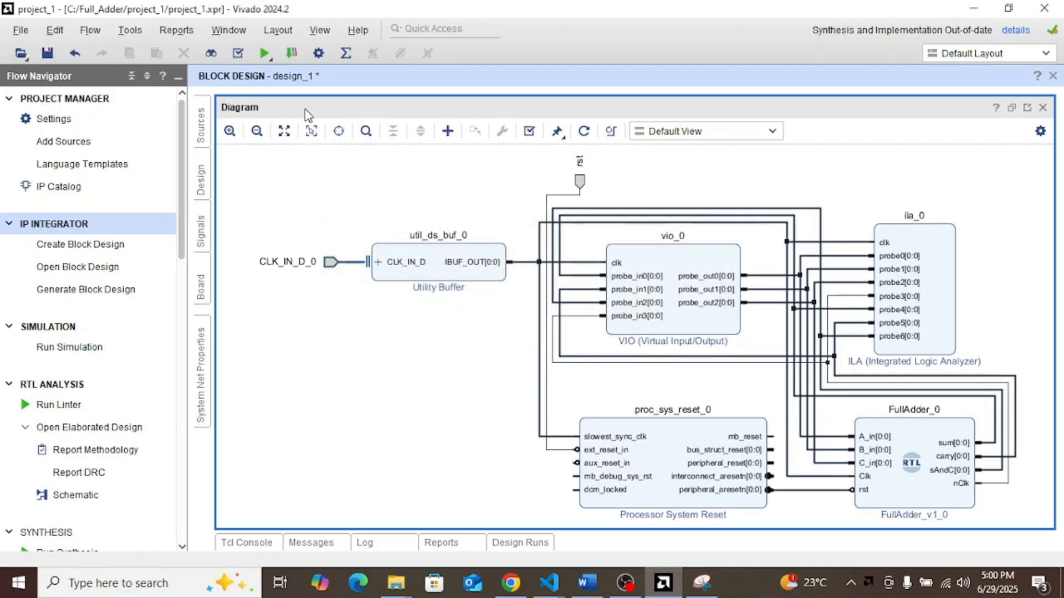
pyautogui.doubleClick(432, 105)
pyautogui.doubleClick(431, 105)
pyautogui.doubleClick(431, 106)
# Widen the Sources pane and examine the hierarchies under design_1_wrapper and FullAdder.
pyautogui.click(285, 171)
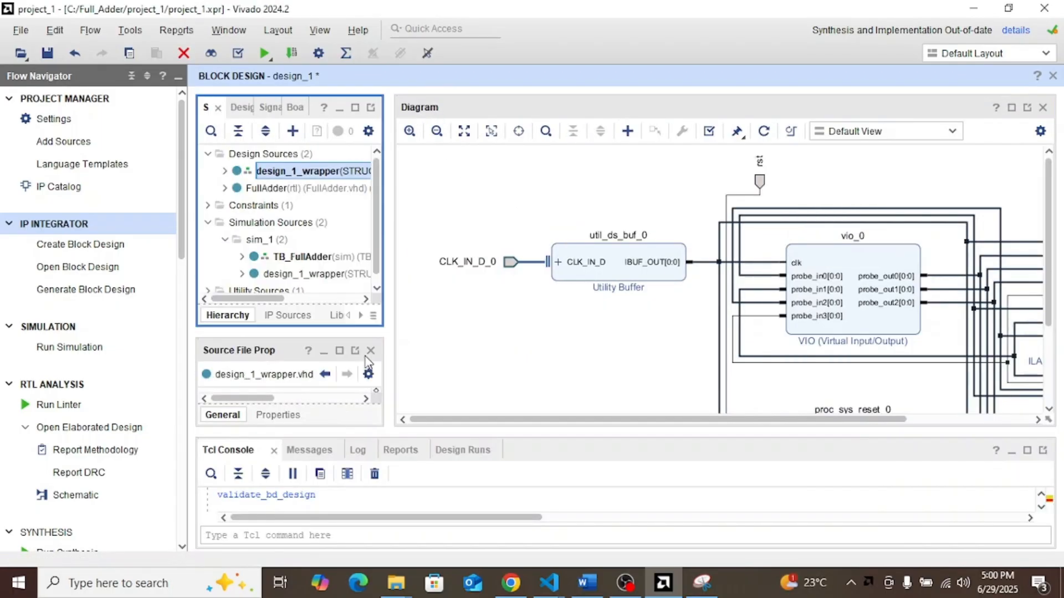
pyautogui.moveTo(388, 210); pyautogui.dragTo(469, 210)
pyautogui.click(263, 107)
pyautogui.click(216, 107)
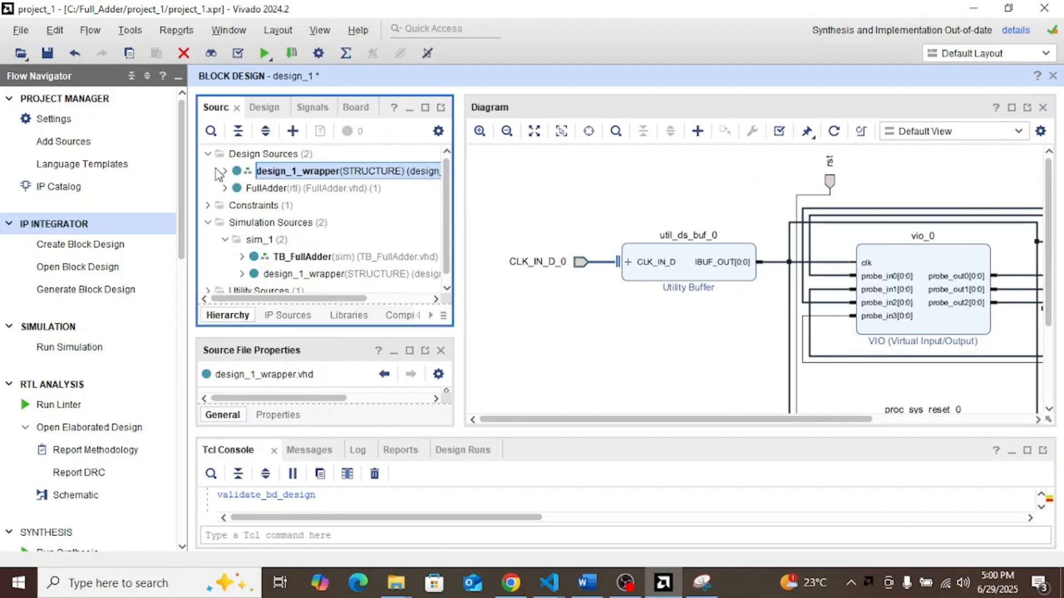
pyautogui.click(224, 172)
pyautogui.click(225, 171)
pyautogui.click(224, 189)
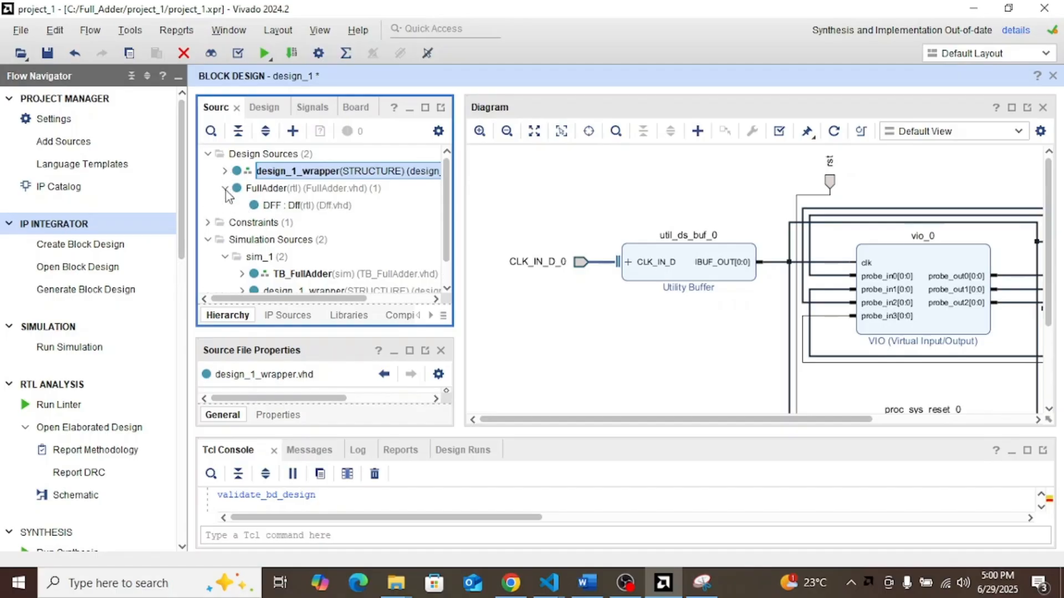
pyautogui.click(224, 188)
pyautogui.click(626, 582)
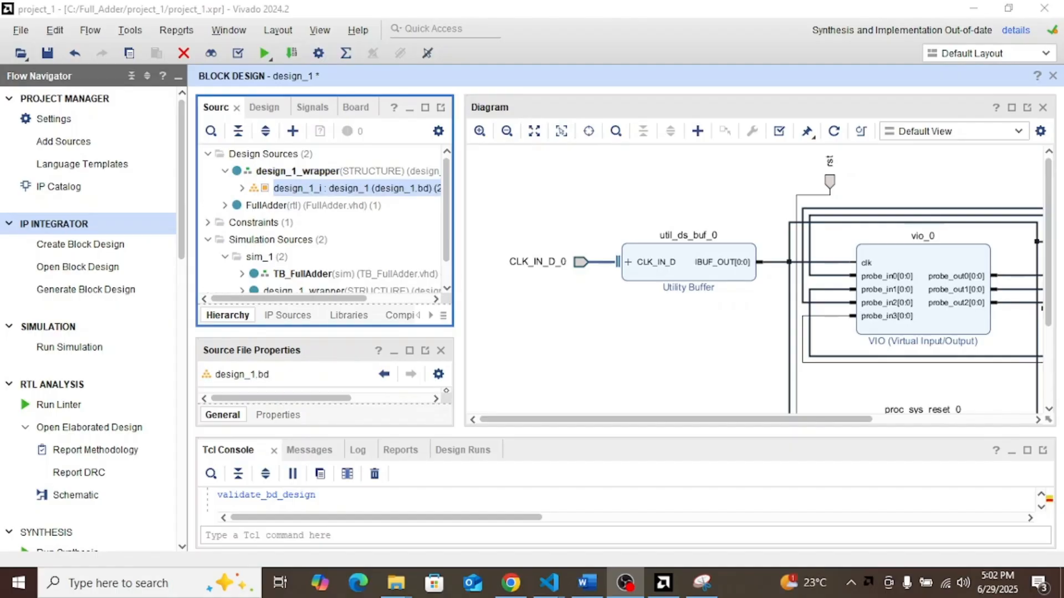
# Validate the design_1 block design again and dismiss the result.
pyautogui.click(631, 325)
pyautogui.scroll(-3, 635, 327)
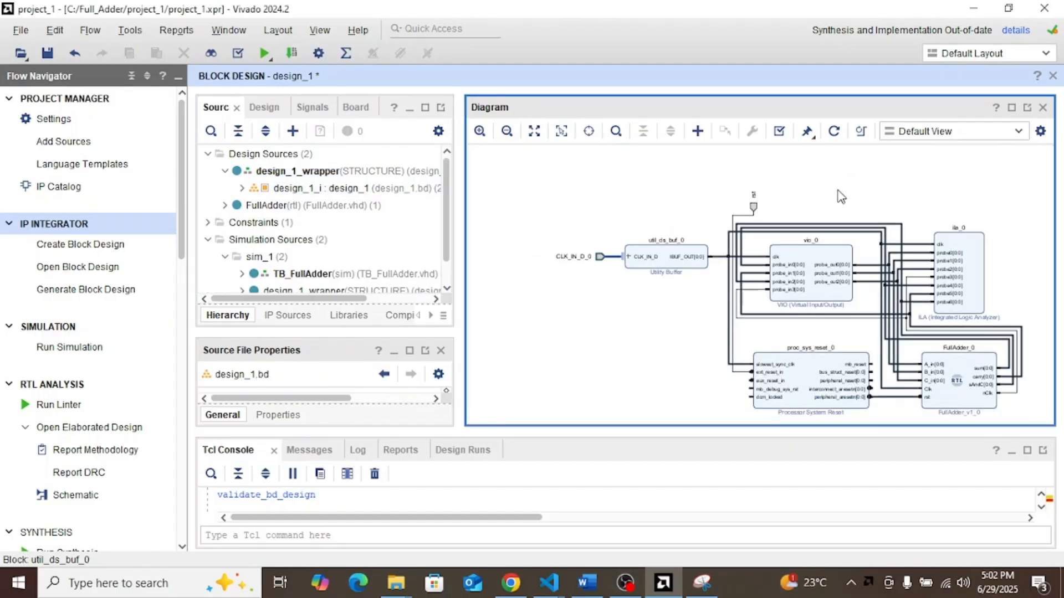
pyautogui.click(779, 130)
pyautogui.click(467, 322)
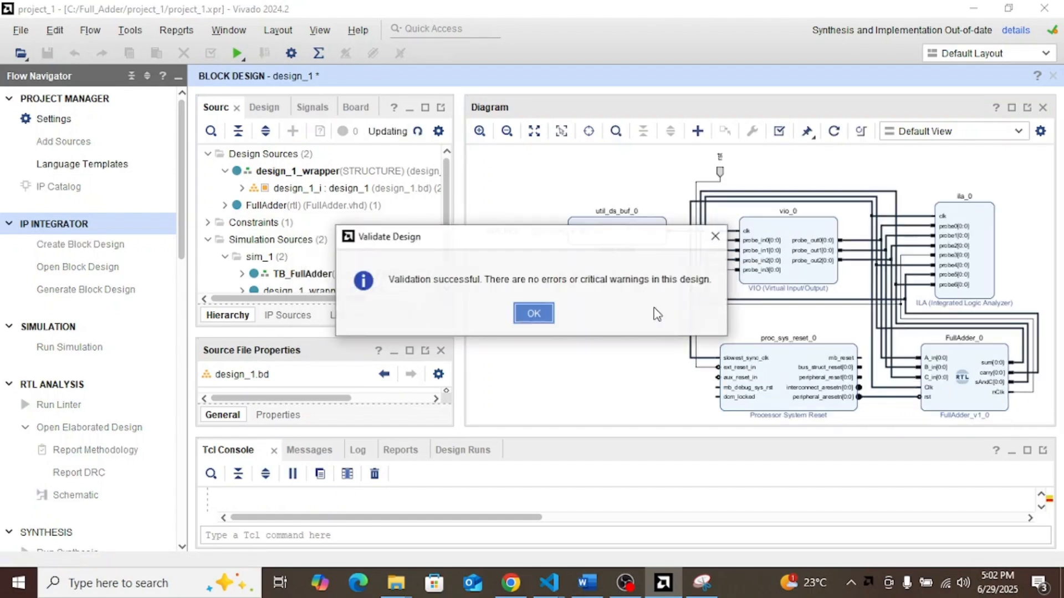
pyautogui.click(533, 313)
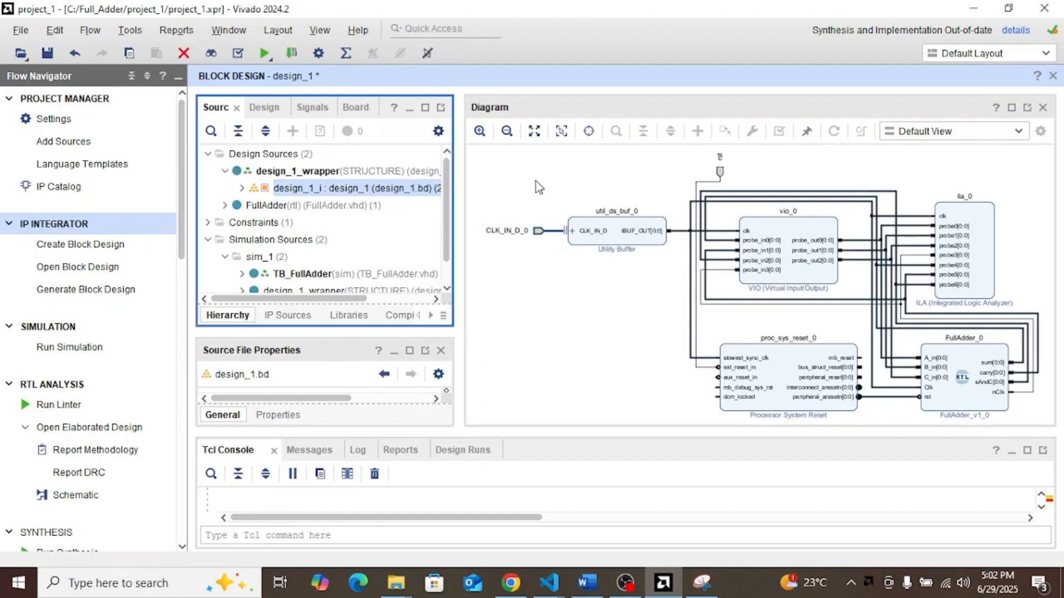
# Open design_1_wrapper.vhd, examine the ports declared in its entity and component, and close the file.
pyautogui.doubleClick(299, 172)
pyautogui.scroll(-2, 593, 308)
pyautogui.scroll(4, 570, 304)
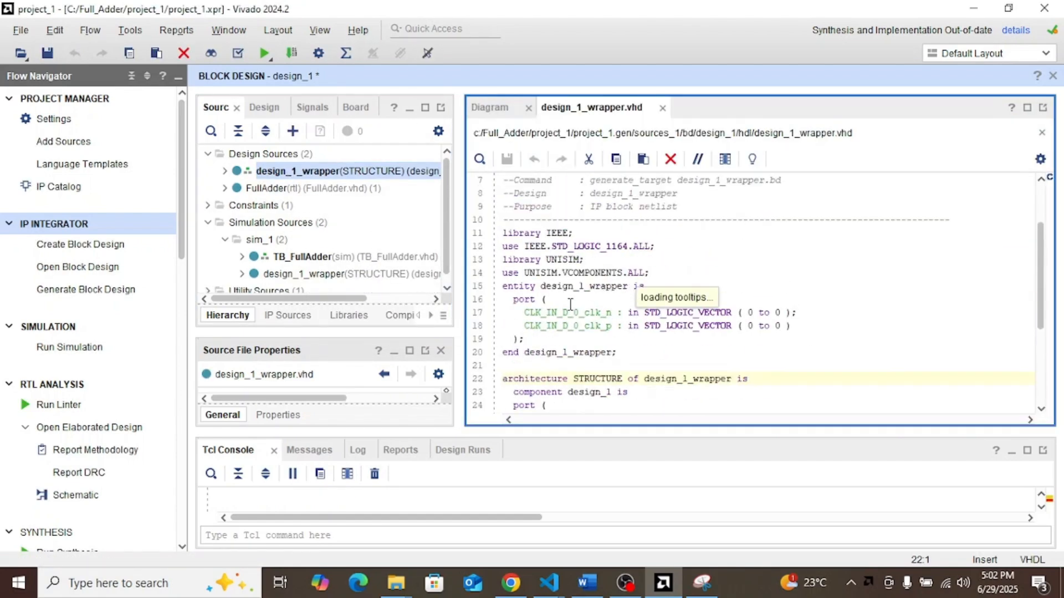
pyautogui.scroll(-4, 553, 336)
pyautogui.click(662, 107)
# Regenerate the HDL wrapper for the design_1_i block design, letting Vivado manage and auto-update it.
pyautogui.click(225, 171)
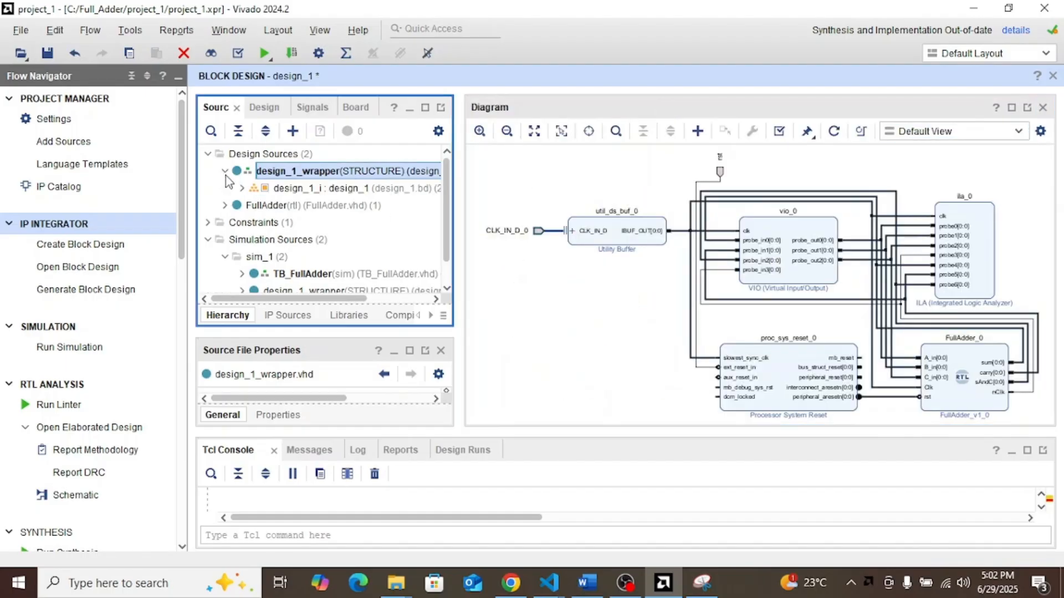
pyautogui.click(286, 189)
pyautogui.rightClick(285, 189)
pyautogui.click(382, 109)
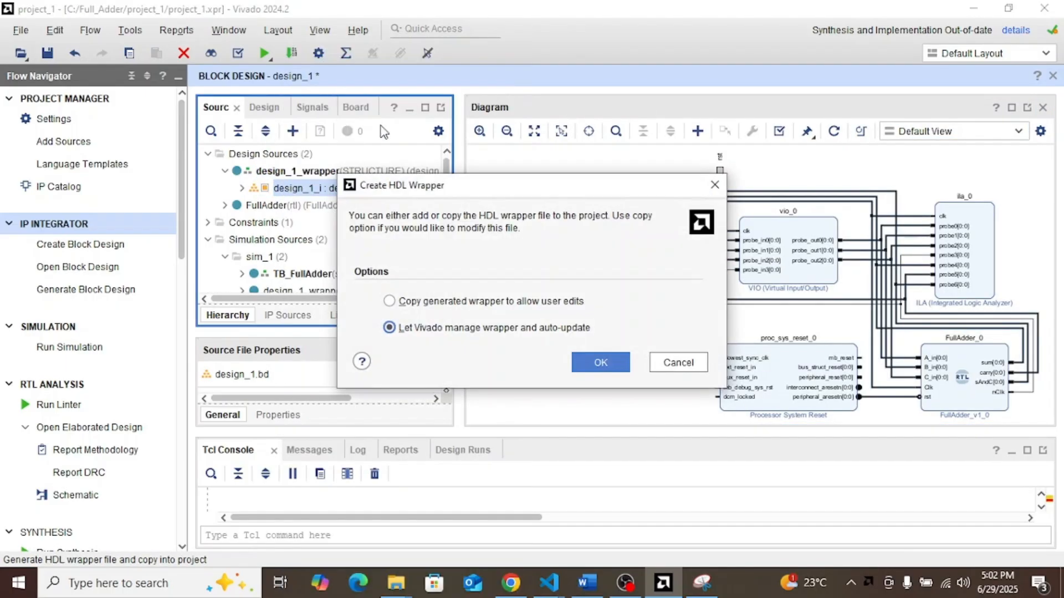
pyautogui.click(600, 362)
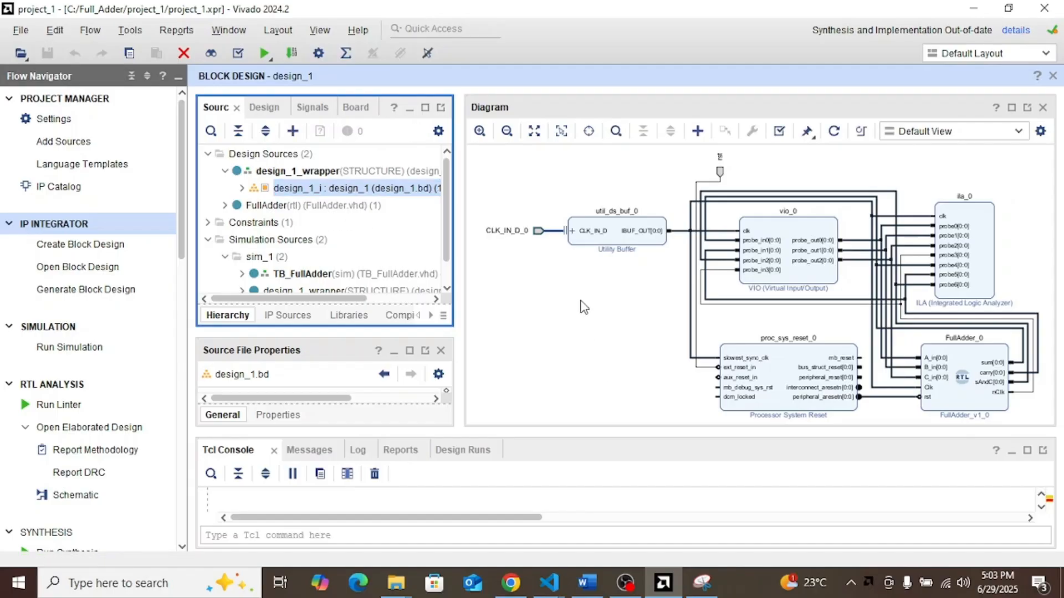
# Reopen design_1_wrapper.vhd, examine the ports in its entity and component declarations, and close the file.
pyautogui.doubleClick(314, 190)
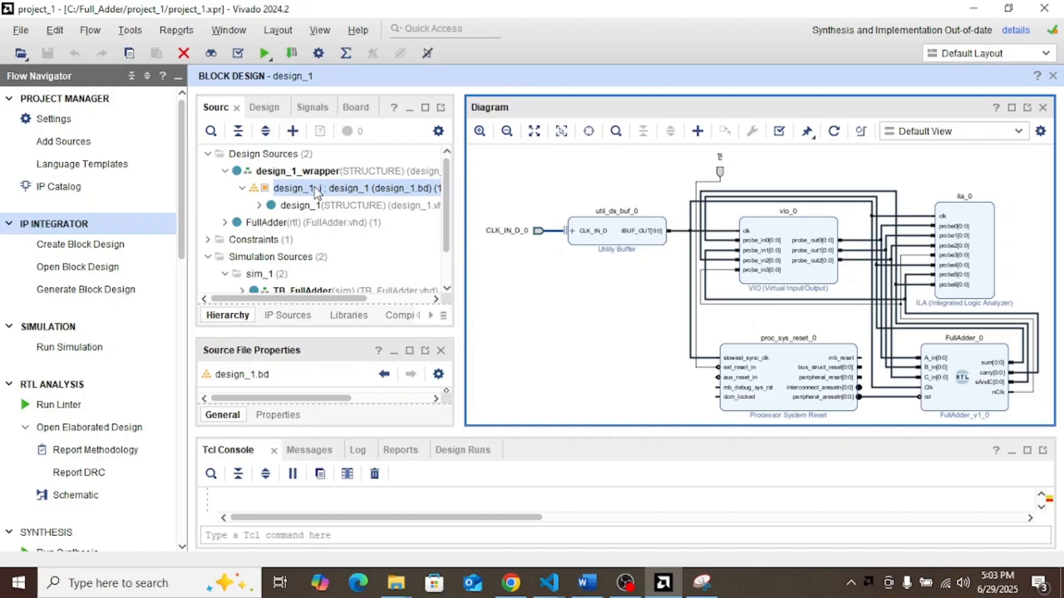
pyautogui.doubleClick(304, 187)
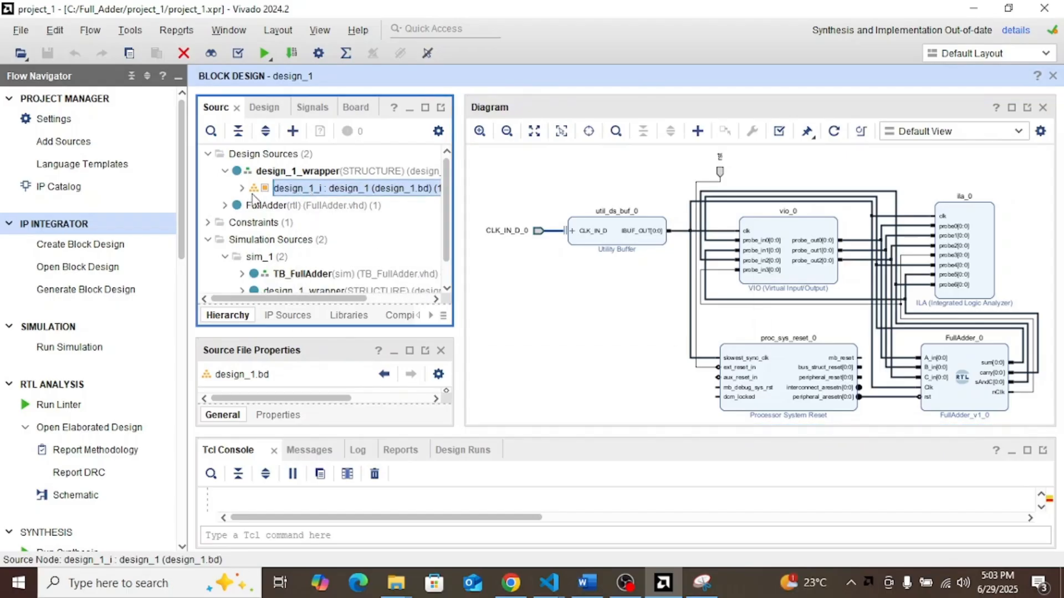
pyautogui.click(243, 192)
pyautogui.doubleClick(319, 171)
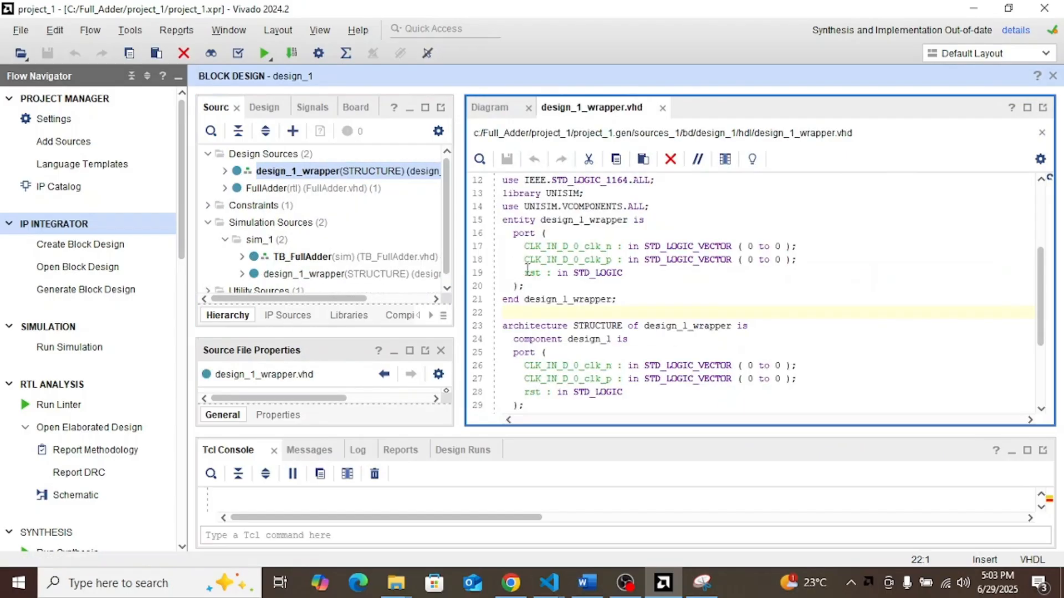
pyautogui.click(662, 108)
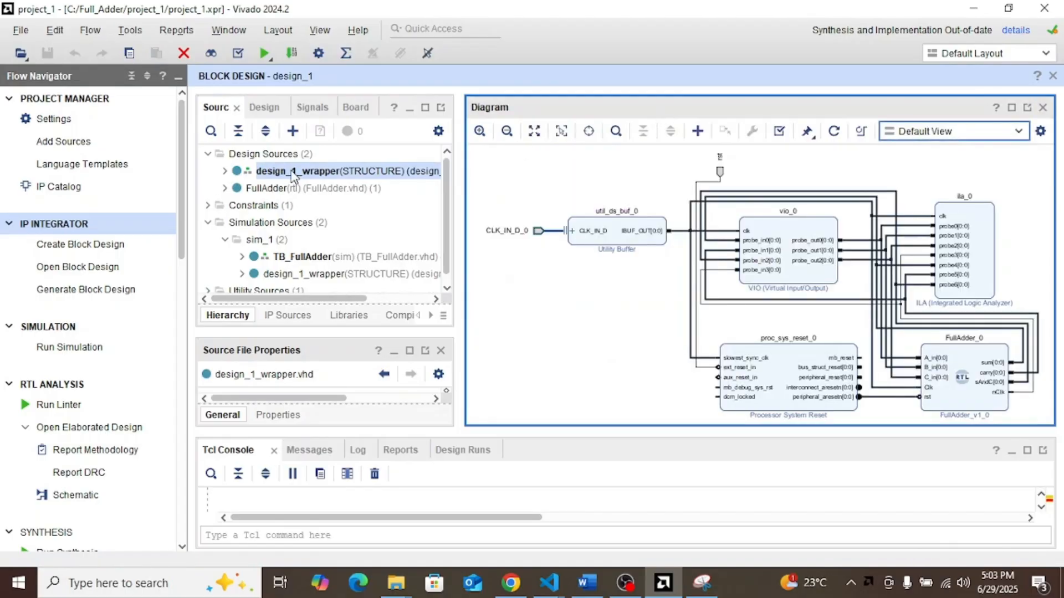
# Run synthesis, accepting the reset of the existing implementation results, and open the synthesized design when it completes.
pyautogui.scroll(-4, 106, 321)
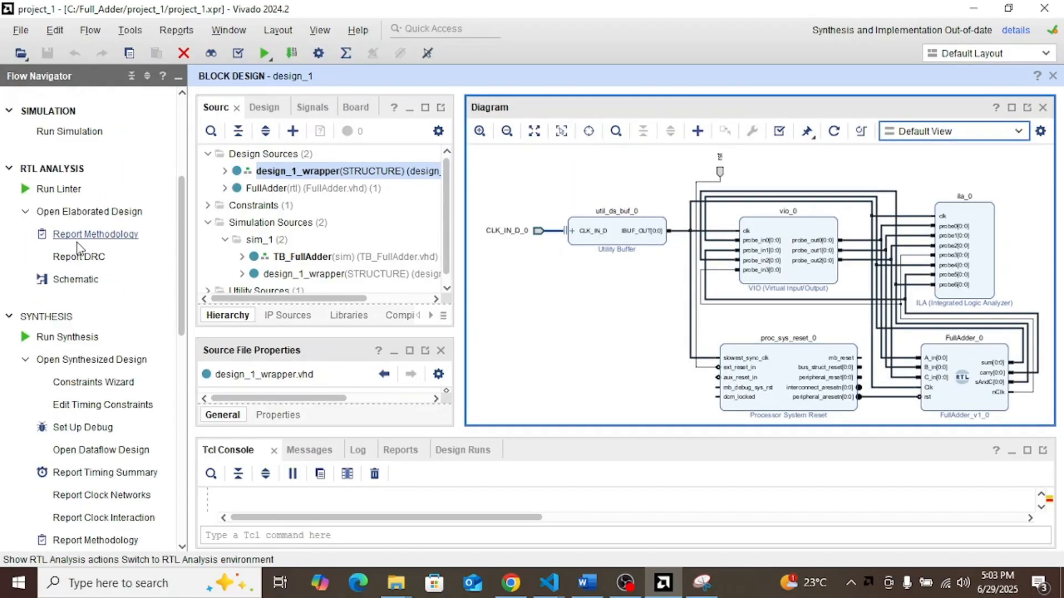
pyautogui.scroll(-2, 78, 248)
pyautogui.click(67, 244)
pyautogui.click(534, 326)
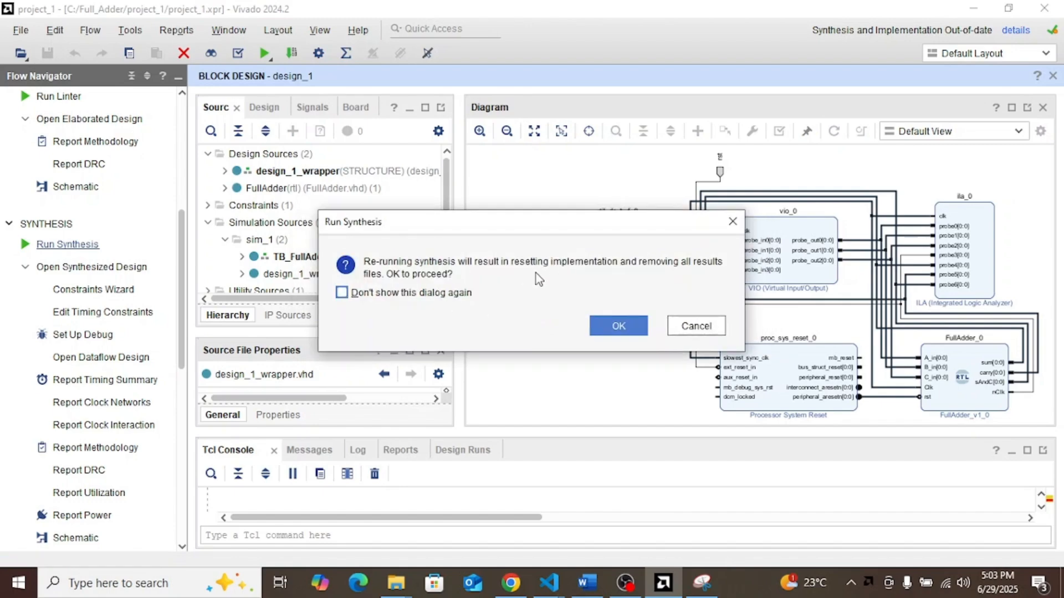
pyautogui.click(618, 326)
pyautogui.click(593, 385)
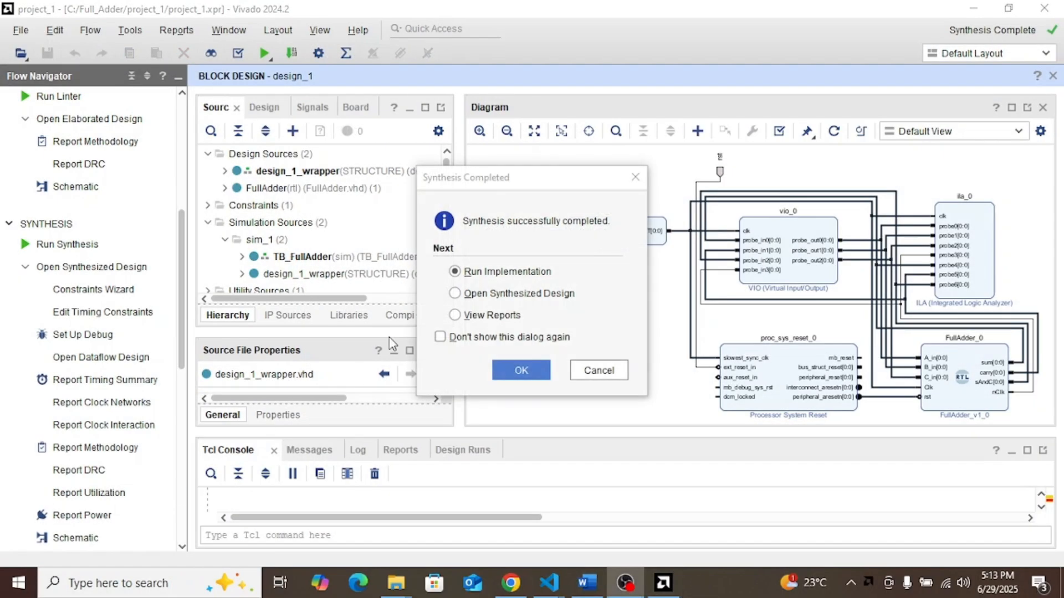
pyautogui.click(488, 295)
pyautogui.click(513, 371)
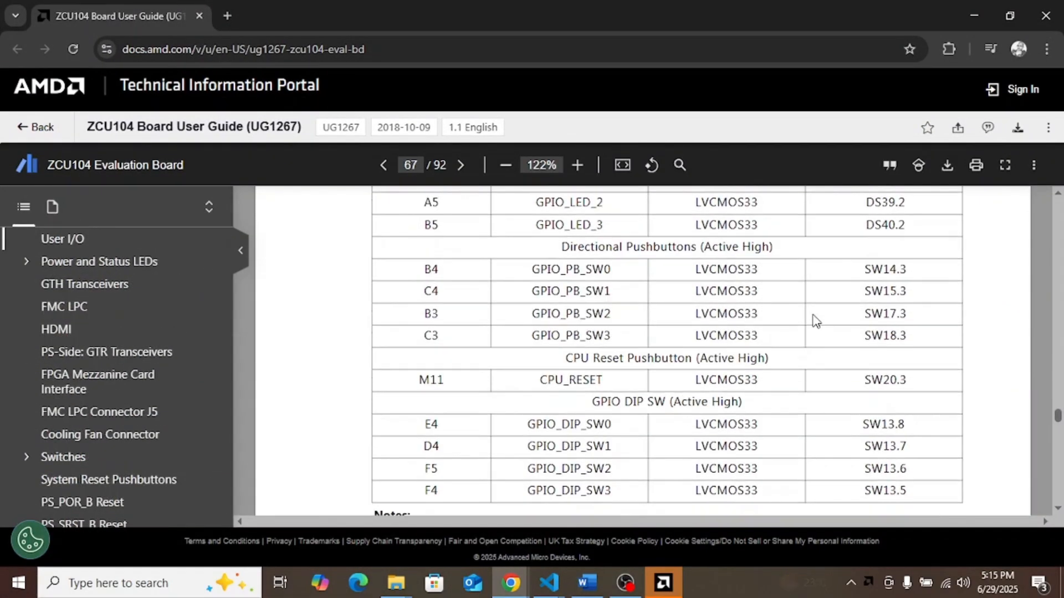
# Examine the GPIO DIP SW pin rows in the ZCU104 Board User Guide and switch back to Vivado.
pyautogui.scroll(-1, 815, 320)
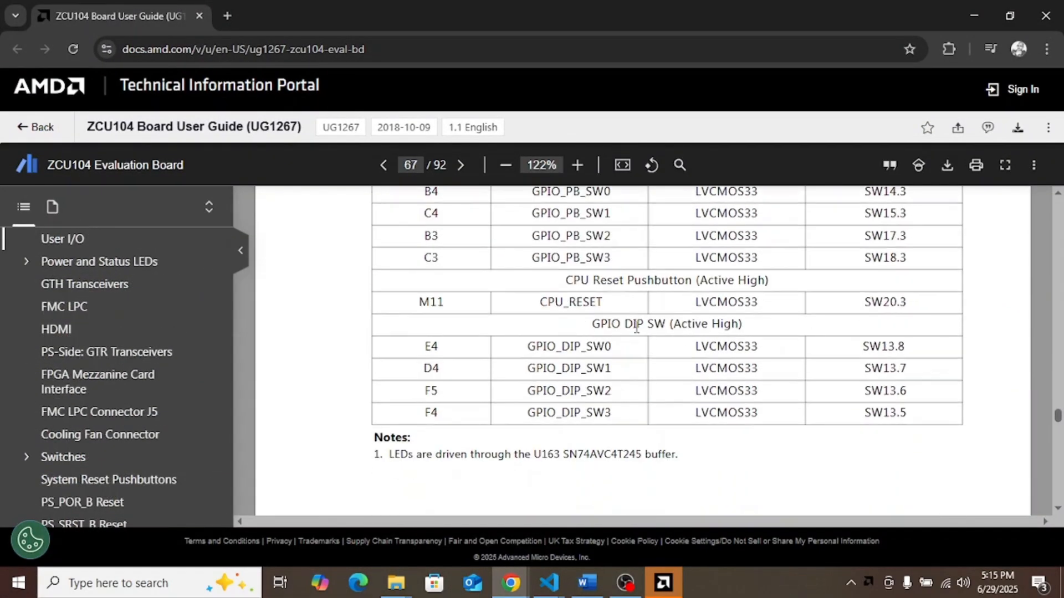
pyautogui.moveTo(747, 330); pyautogui.dragTo(625, 326)
pyautogui.click(722, 337)
pyautogui.moveTo(709, 338); pyautogui.dragTo(442, 359)
pyautogui.click(439, 359)
pyautogui.click(664, 582)
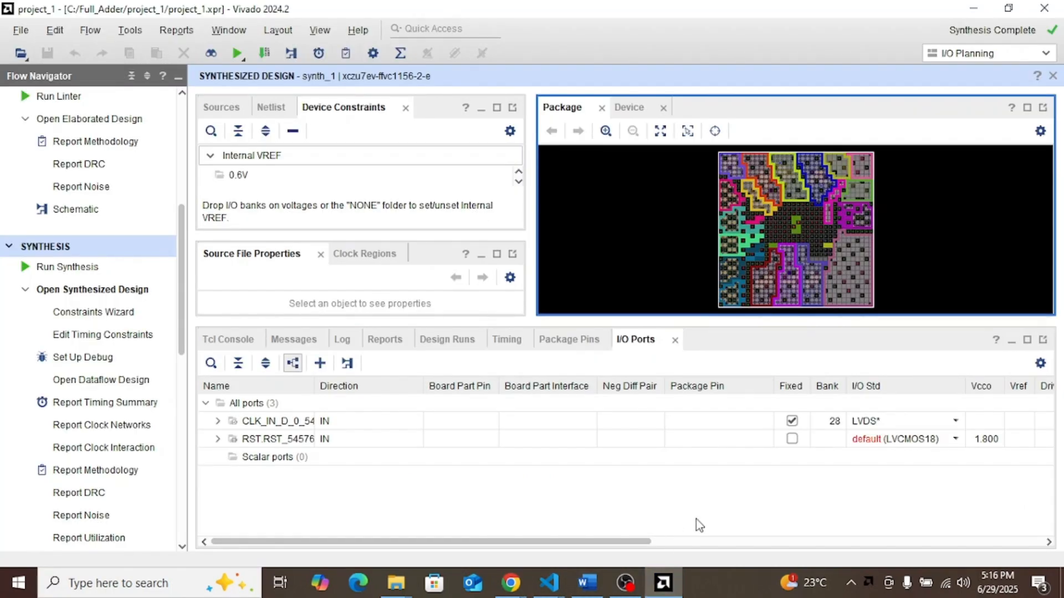
# Expand the RST scalar ports, recheck the board guide's DIP switch table, and assign package pin E4 to rst.
pyautogui.click(218, 439)
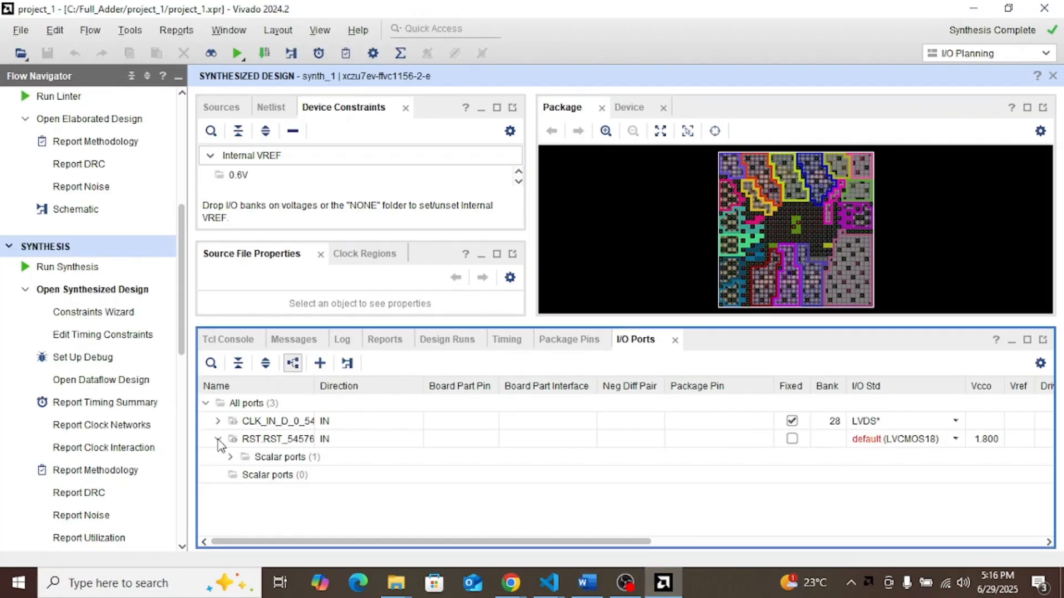
pyautogui.click(230, 457)
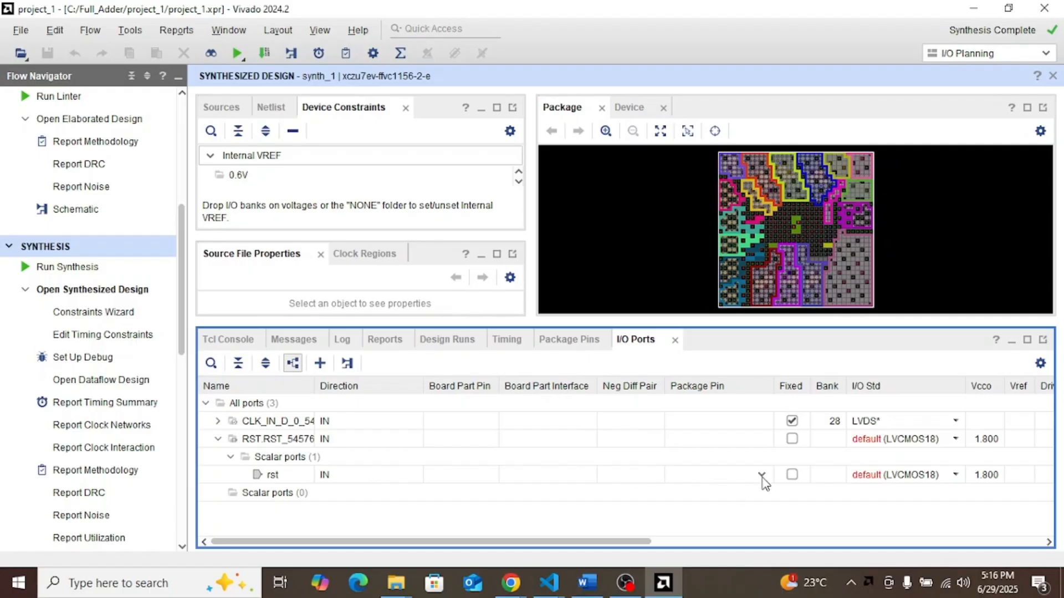
pyautogui.moveTo(511, 583)
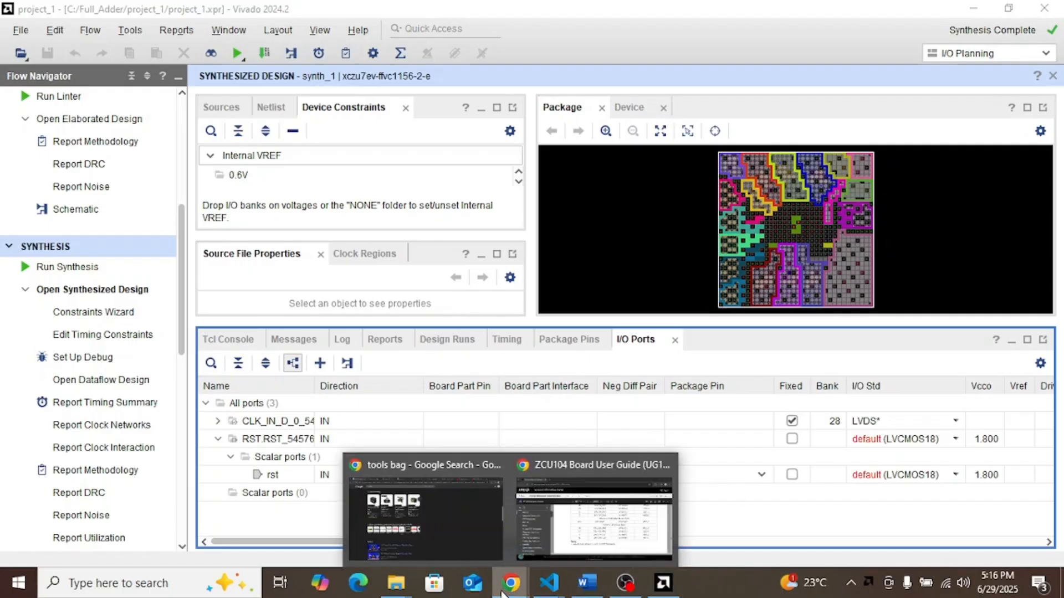
pyautogui.click(577, 533)
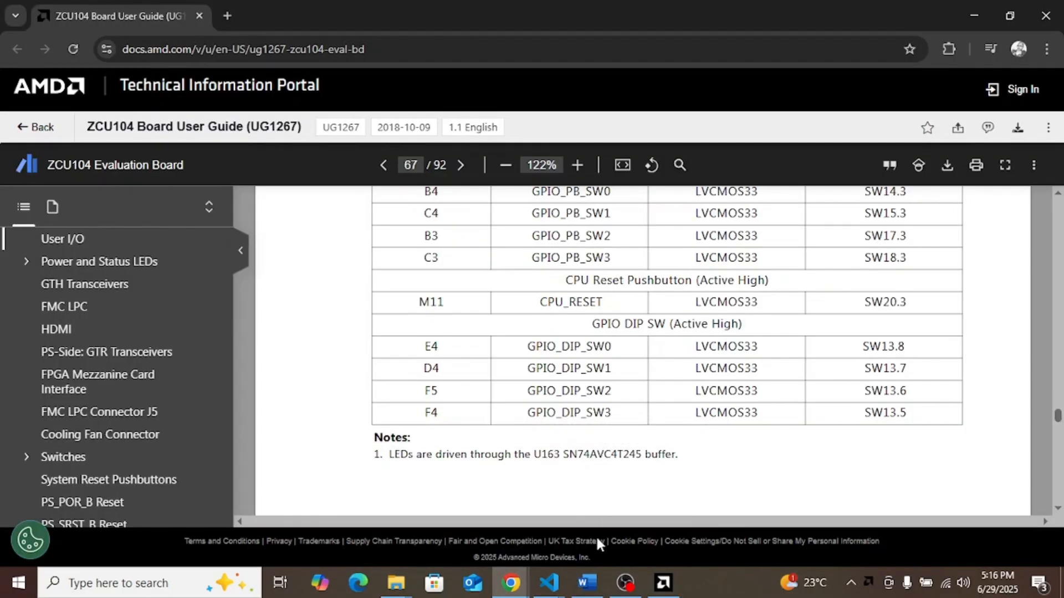
pyautogui.click(663, 582)
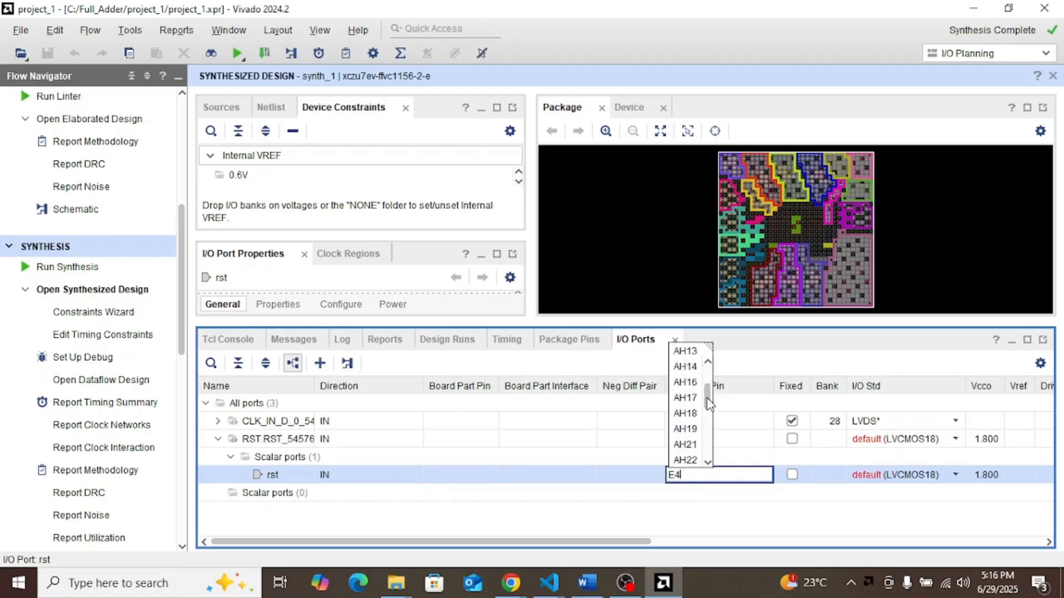
pyautogui.press('Return')
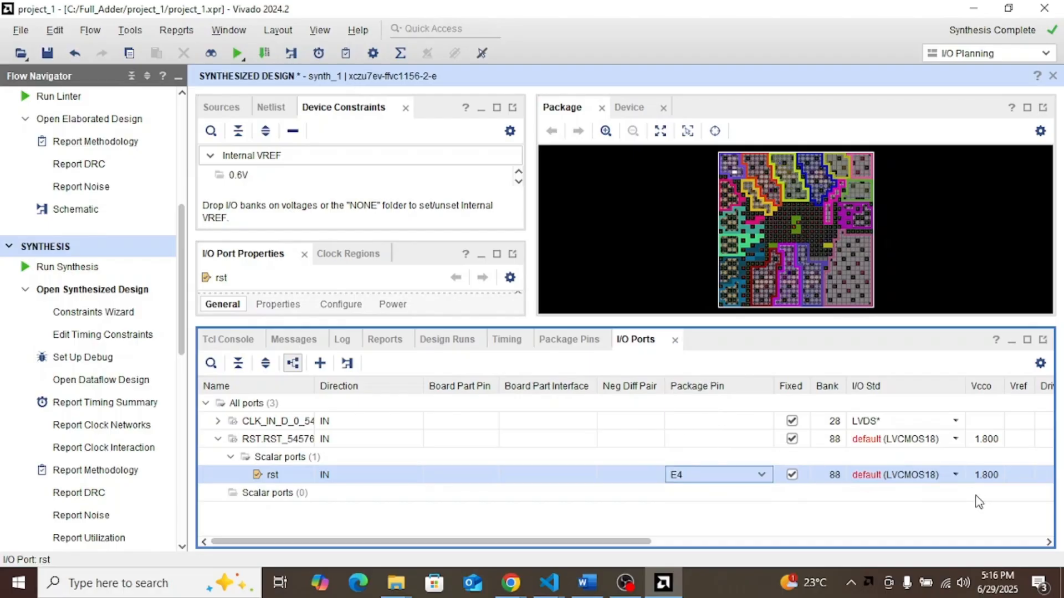
# Set the rst port's I/O standard to LVCMOS33, check it against the board guide, and save the constraints.
pyautogui.click(955, 475)
pyautogui.scroll(-3, 915, 413)
pyautogui.click(879, 444)
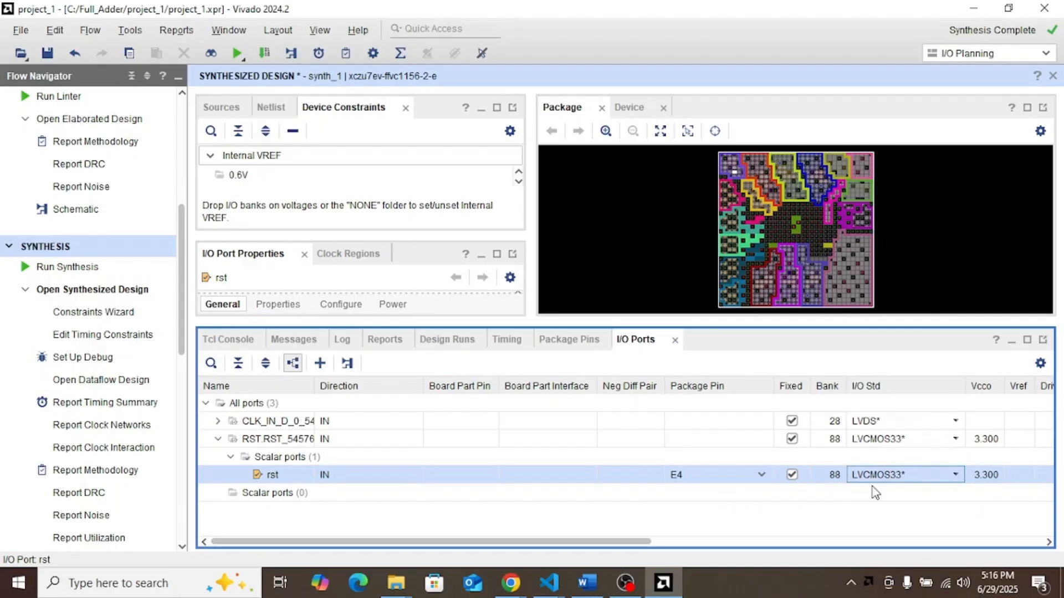
pyautogui.hotkey('alt', 'Tab')
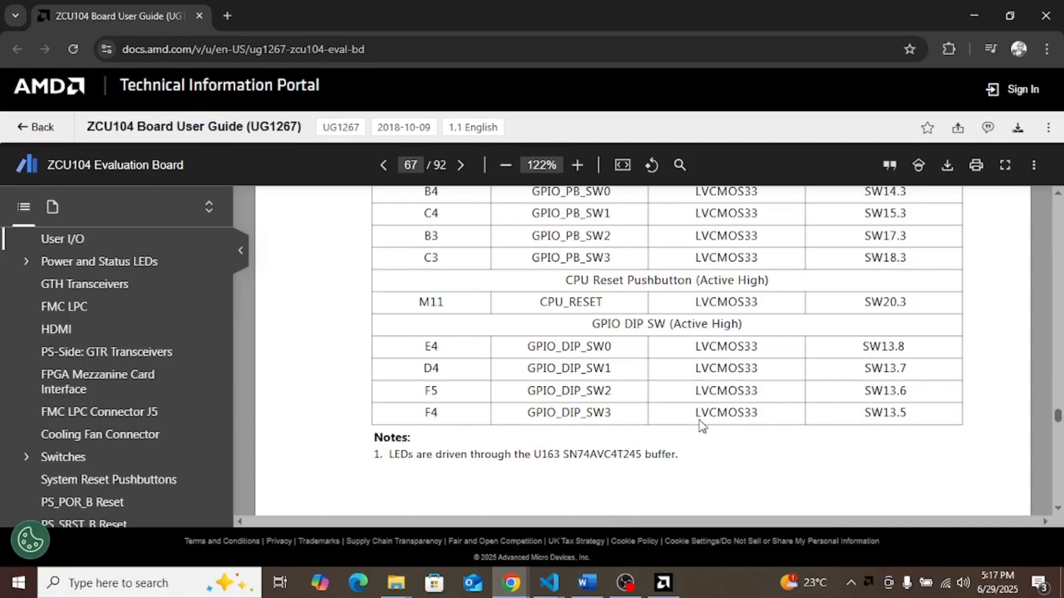
pyautogui.click(983, 20)
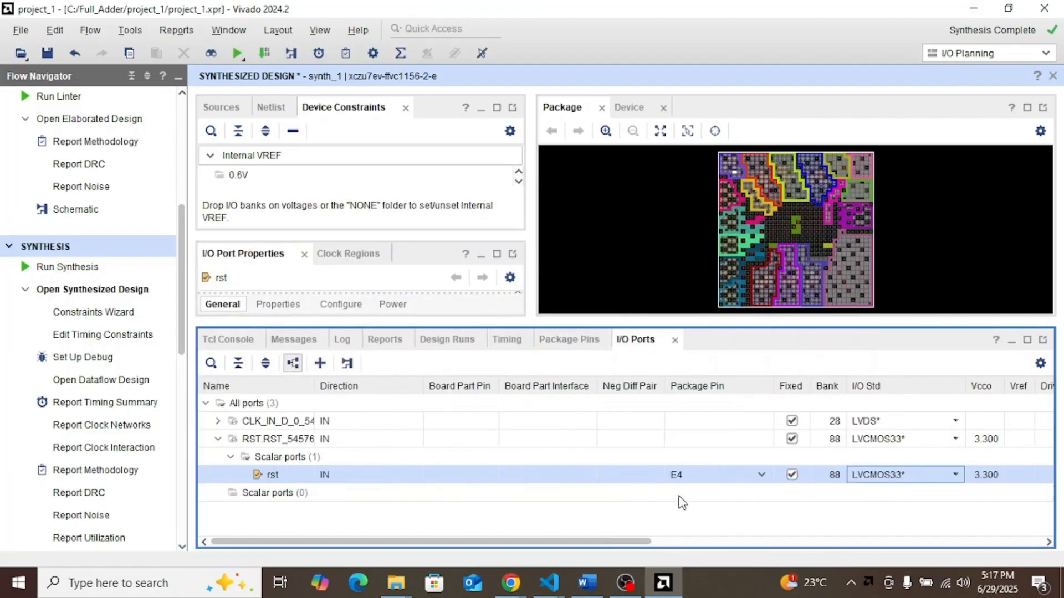
pyautogui.click(47, 52)
pyautogui.click(712, 336)
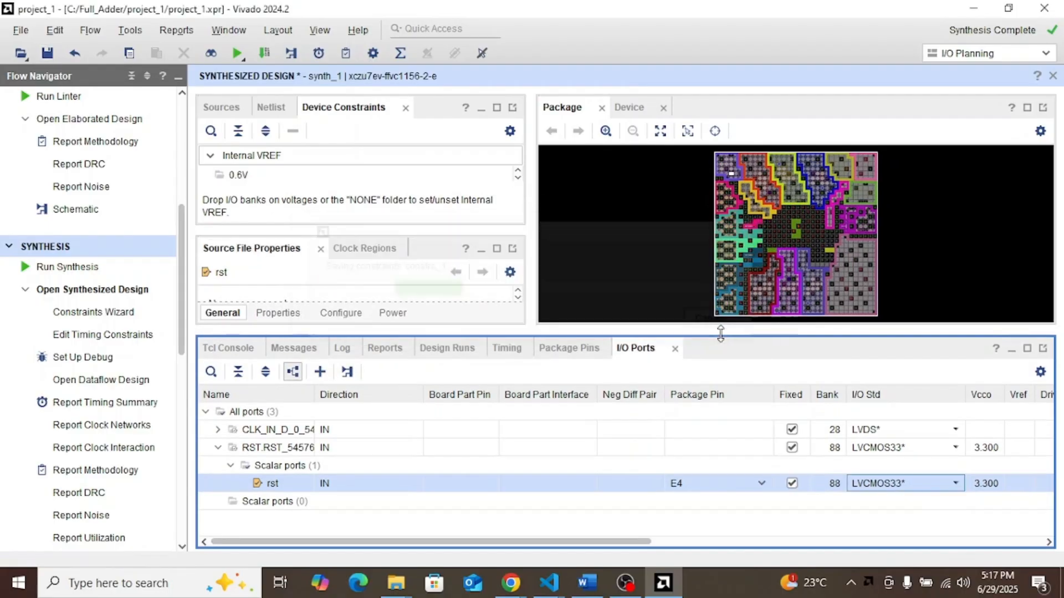
# Run implementation and generate the bitstream once it completes.
pyautogui.scroll(-5, 114, 233)
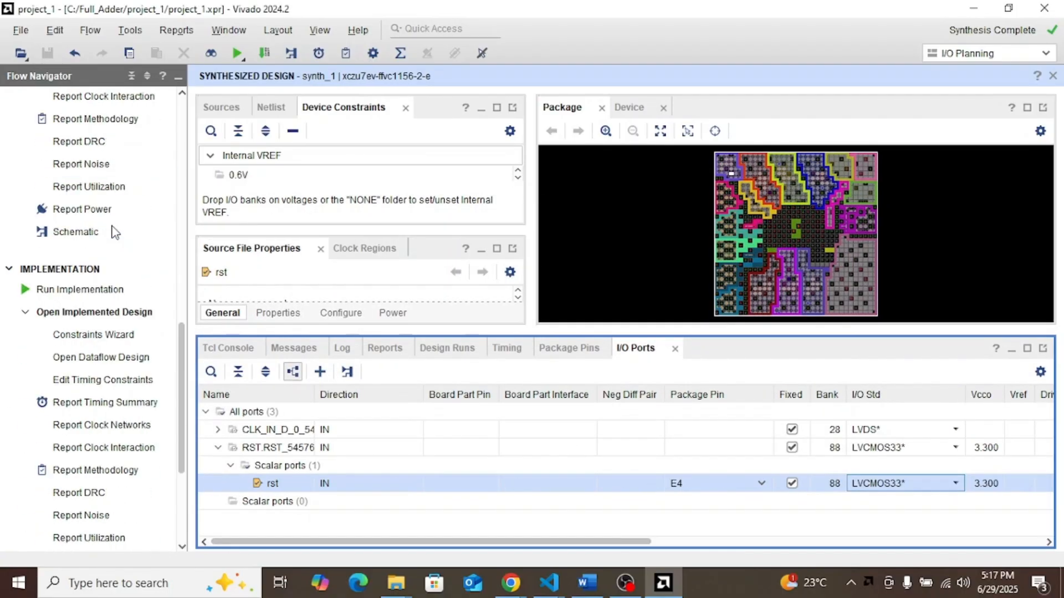
pyautogui.click(75, 292)
pyautogui.click(586, 383)
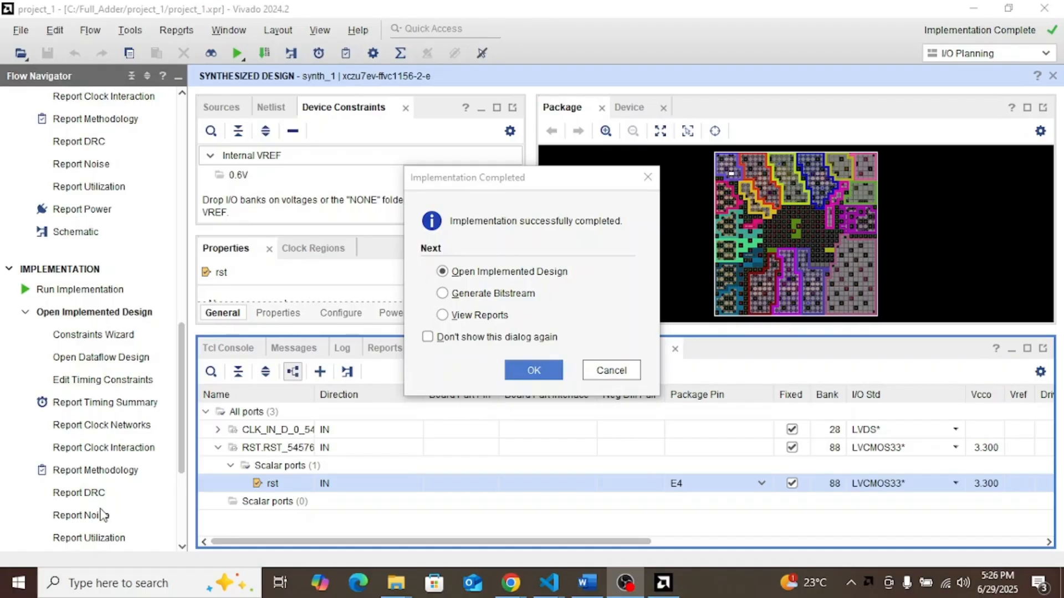
pyautogui.click(515, 294)
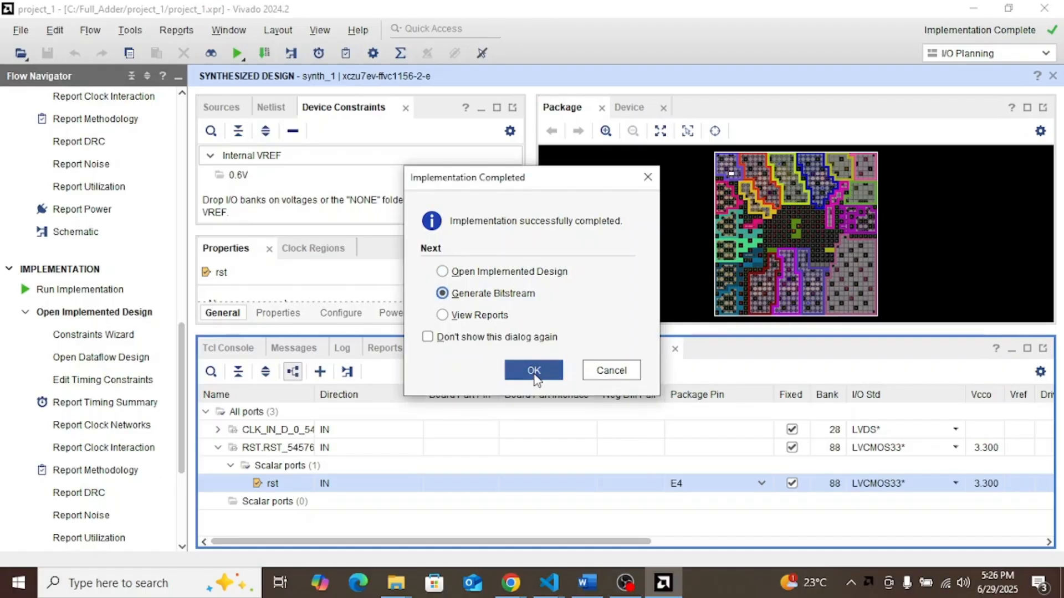
pyautogui.click(535, 370)
pyautogui.click(591, 384)
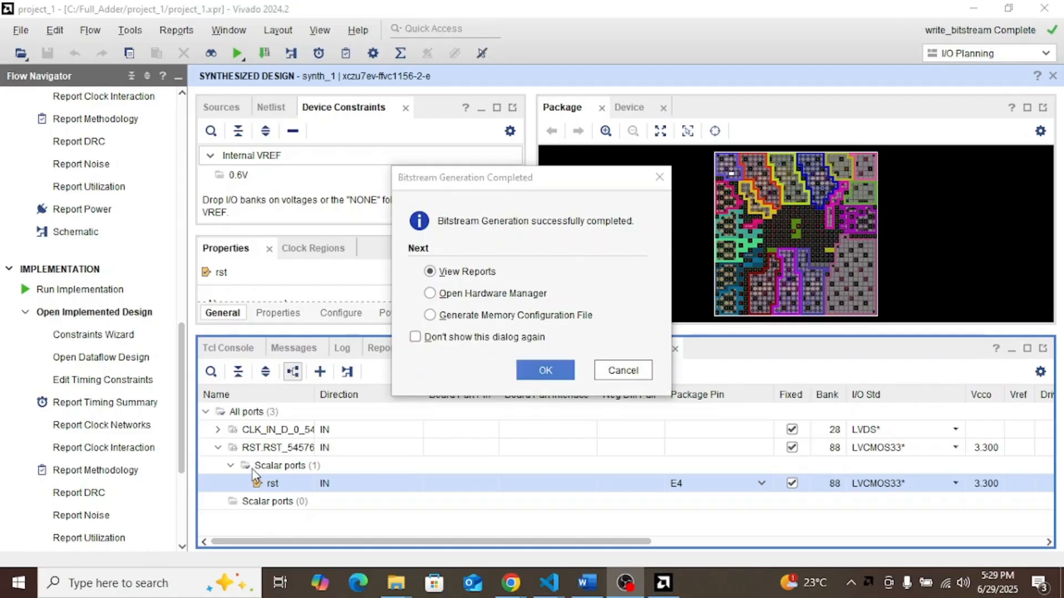
# Program the FPGA with design_1_wrapper.bit and the design_1_wrapper.ltx debug probes, and enlarge the hw_ila_1 waveform pane.
pyautogui.click(544, 370)
pyautogui.click(584, 314)
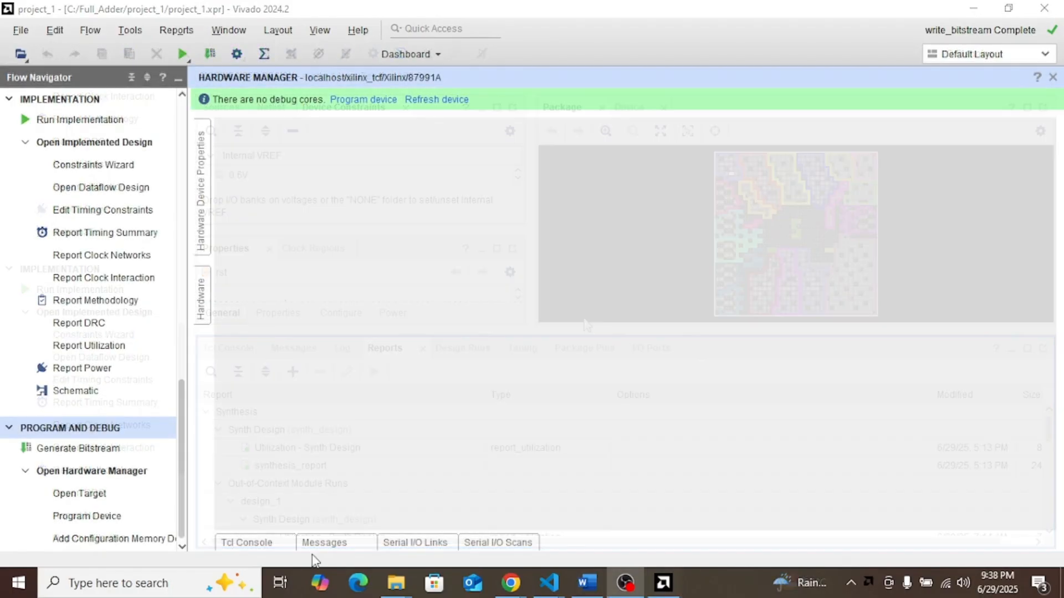
pyautogui.click(384, 99)
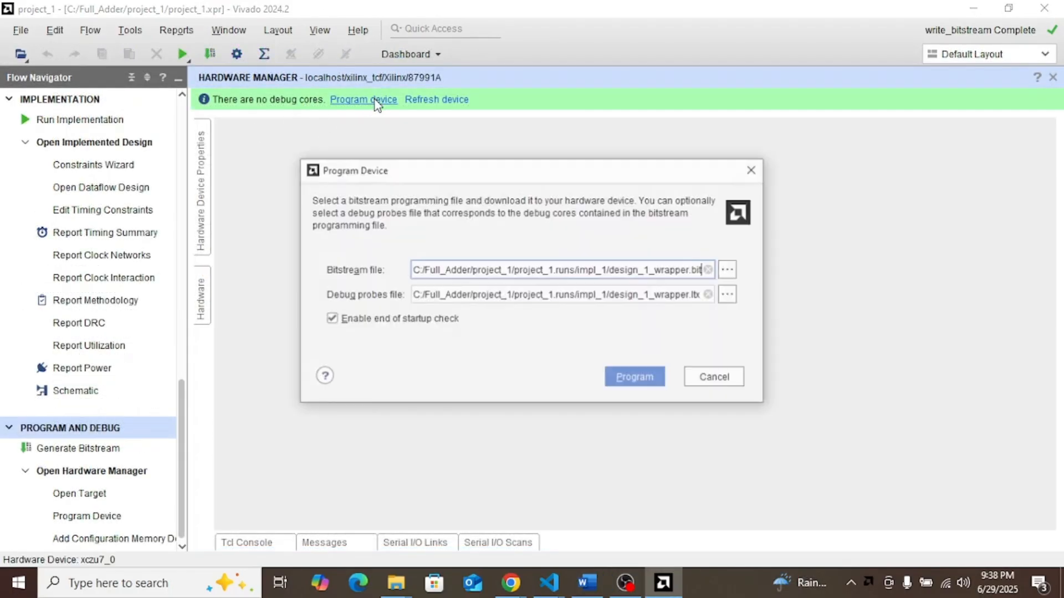
pyautogui.click(628, 378)
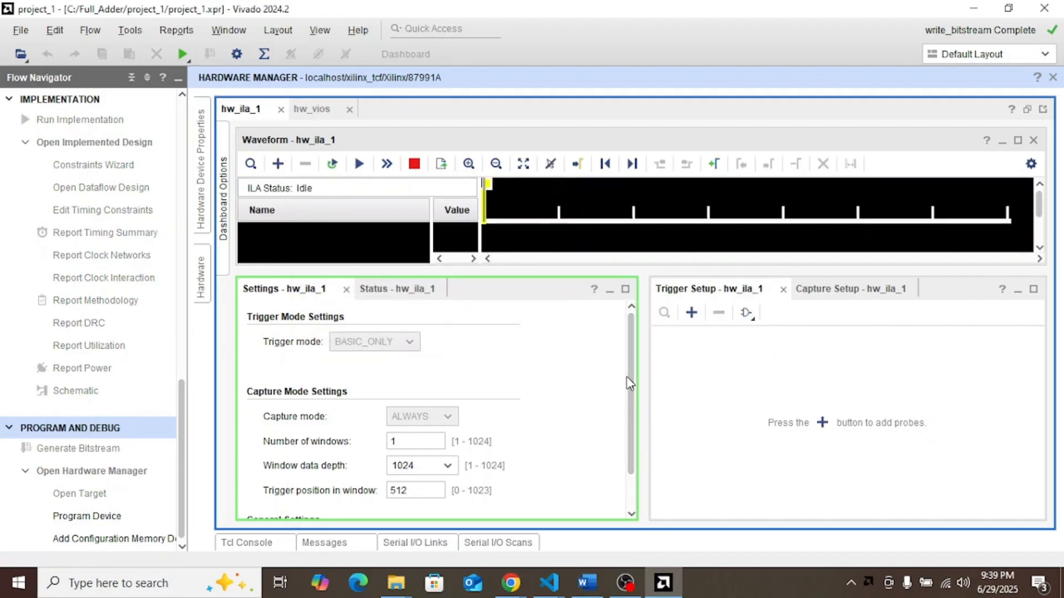
pyautogui.moveTo(604, 270); pyautogui.dragTo(567, 414)
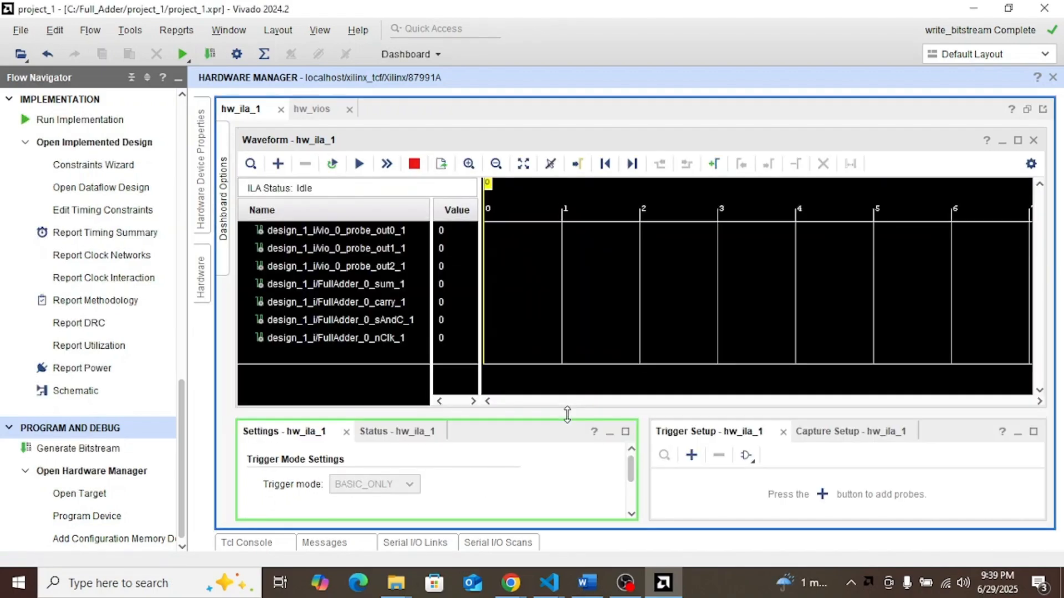
# In hw_vio_1, display the nClk, sAndC, carry and sum inputs as LEDs with red for low and green for high.
pyautogui.click(312, 110)
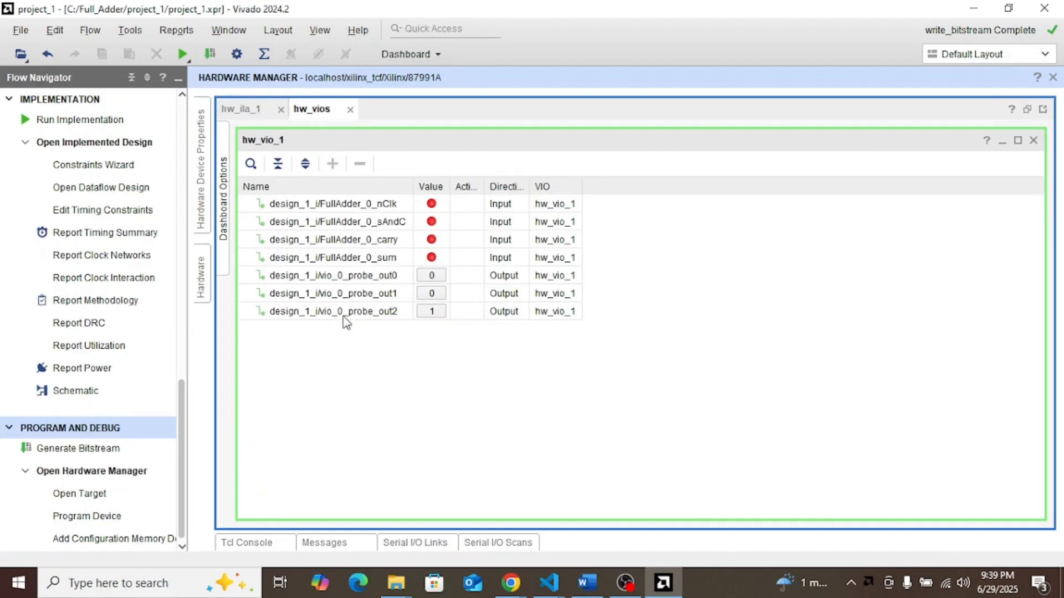
pyautogui.click(431, 204)
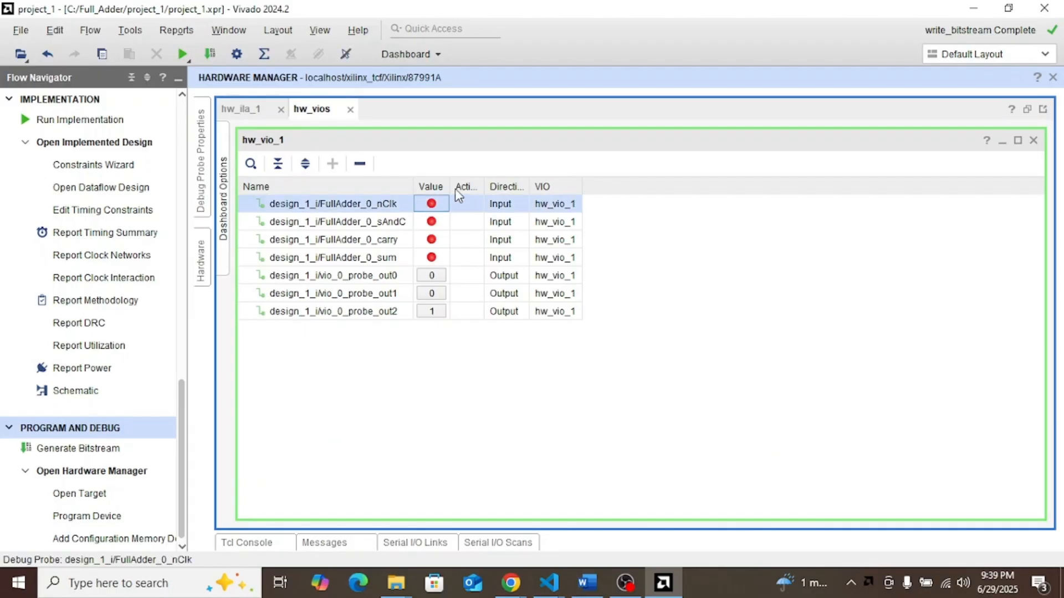
pyautogui.keyDown('shift'); pyautogui.click(428, 259); pyautogui.keyUp('shift')
pyautogui.rightClick(443, 233)
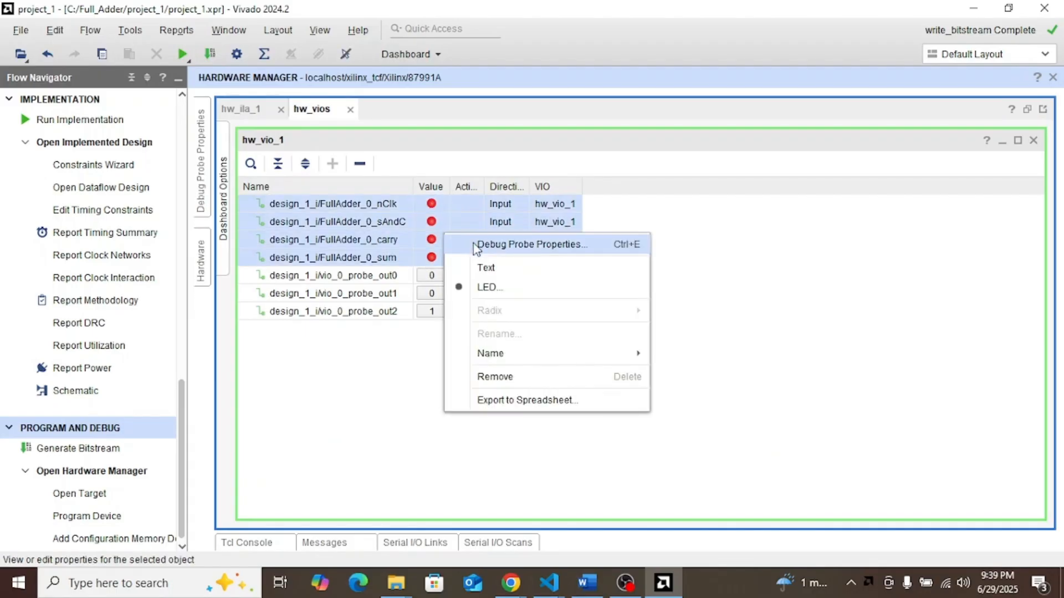
pyautogui.click(489, 287)
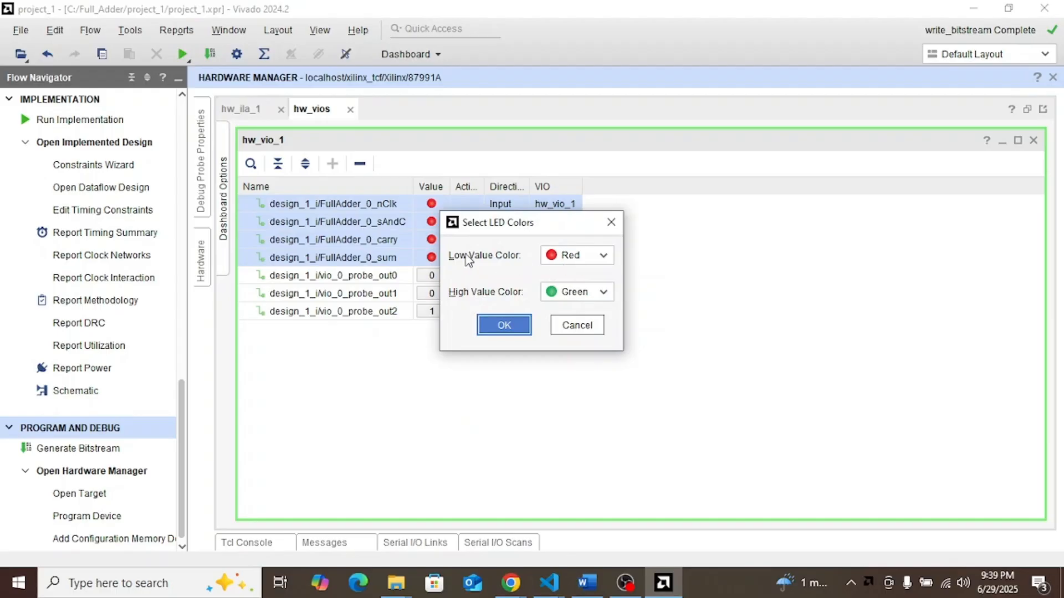
pyautogui.click(504, 325)
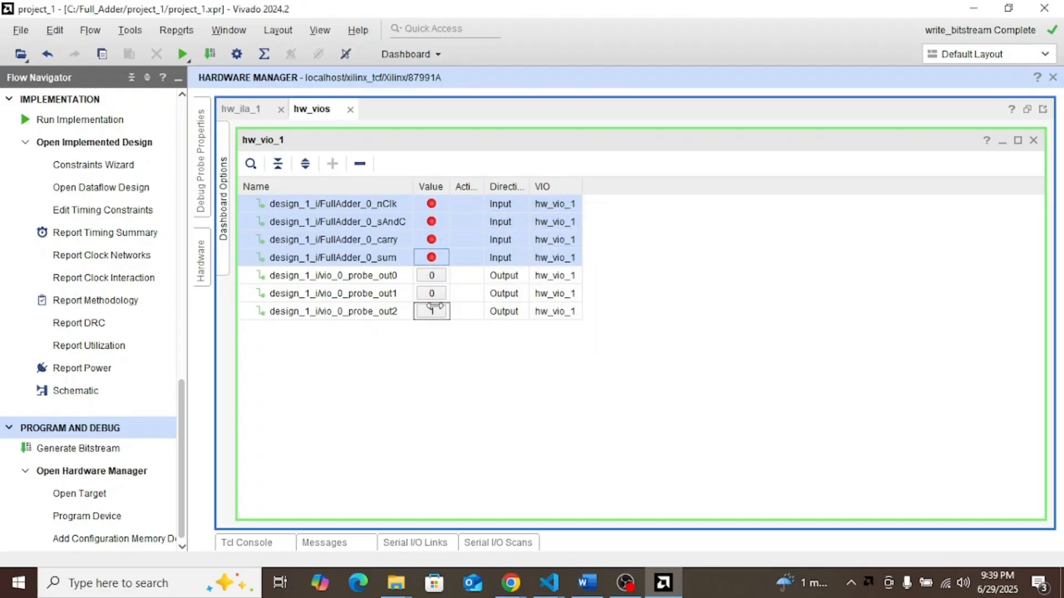
# Toggle the vio_0 outputs probe_out0, probe_out1 and probe_out2 to exercise the full adder's inputs.
pyautogui.click(431, 296)
pyautogui.click(431, 276)
pyautogui.click(432, 295)
pyautogui.click(432, 314)
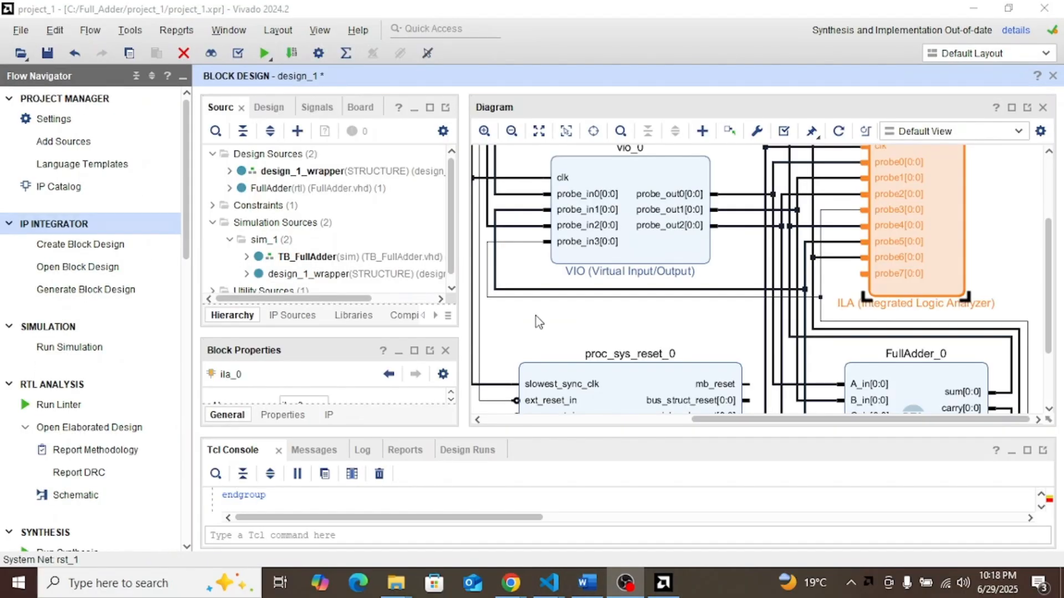
# Connect ila_0's probe7 to peripheral_aresetn of proc_sys_reset_0, regenerate the diagram layout, and widen the diagram.
pyautogui.scroll(-3, 868, 183)
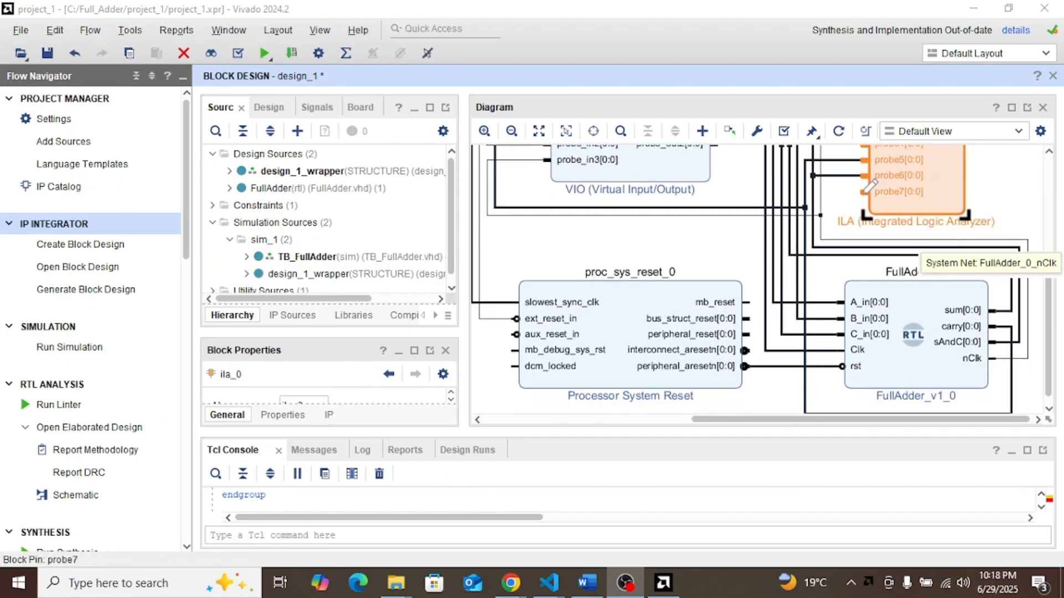
pyautogui.moveTo(869, 186); pyautogui.dragTo(745, 366)
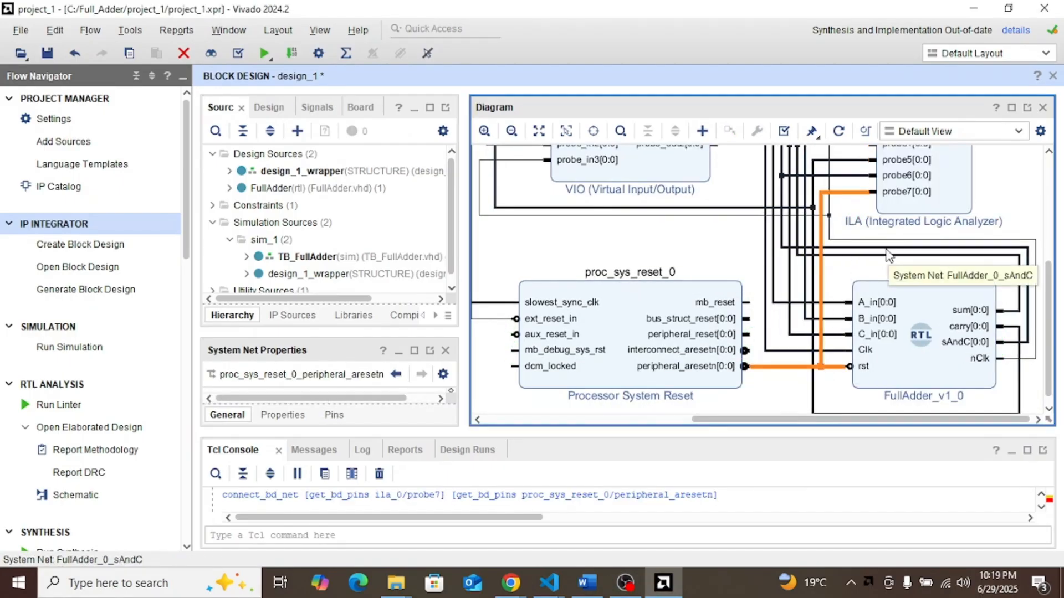
pyautogui.scroll(3, 889, 256)
pyautogui.click(839, 131)
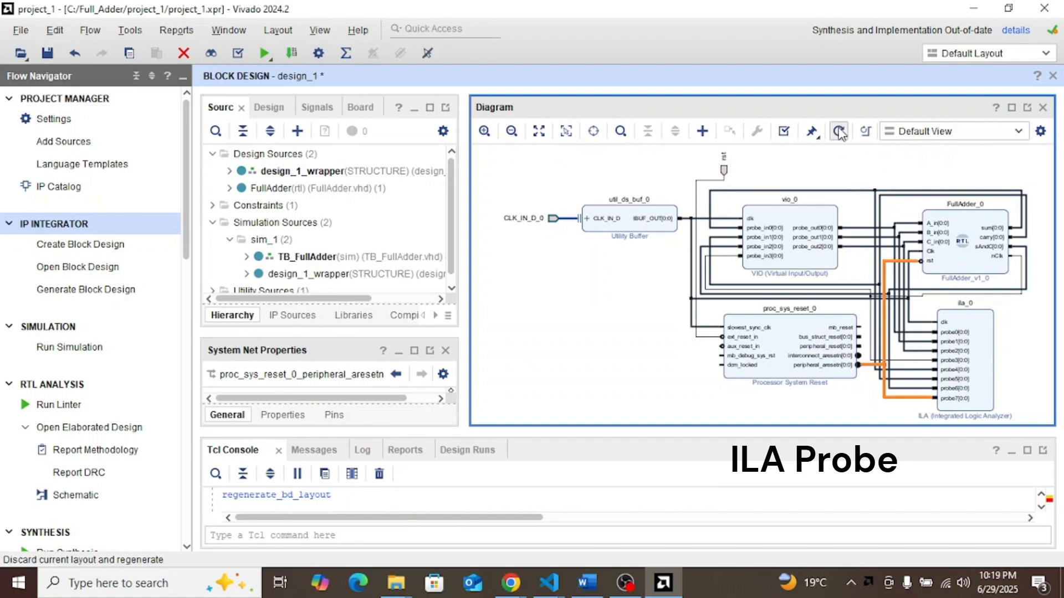
pyautogui.moveTo(463, 267); pyautogui.dragTo(385, 267)
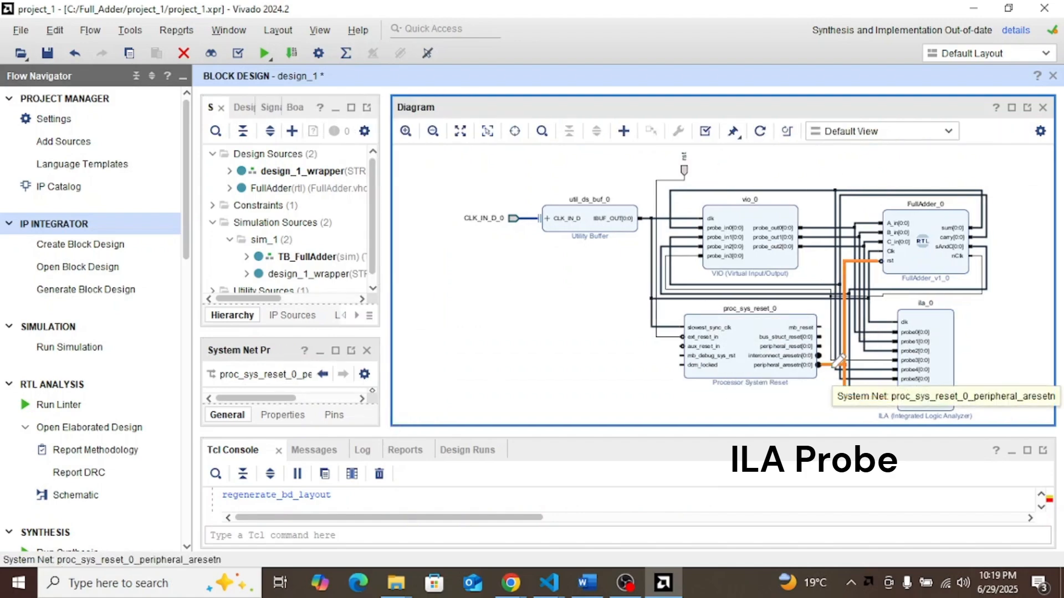
# Save the design_1 block design and run design validation on it.
pyautogui.click(46, 52)
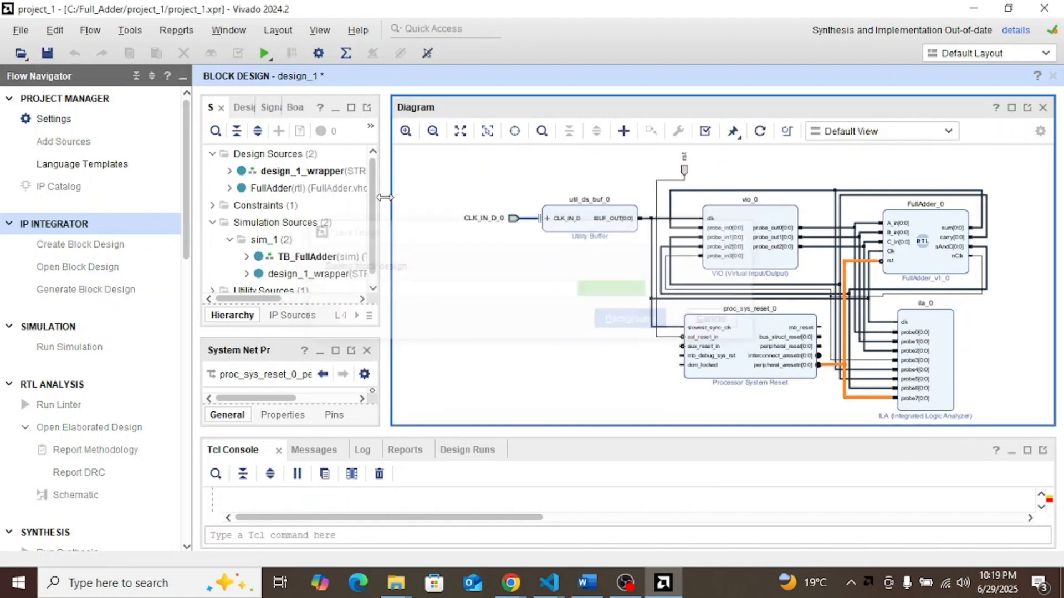
pyautogui.click(702, 135)
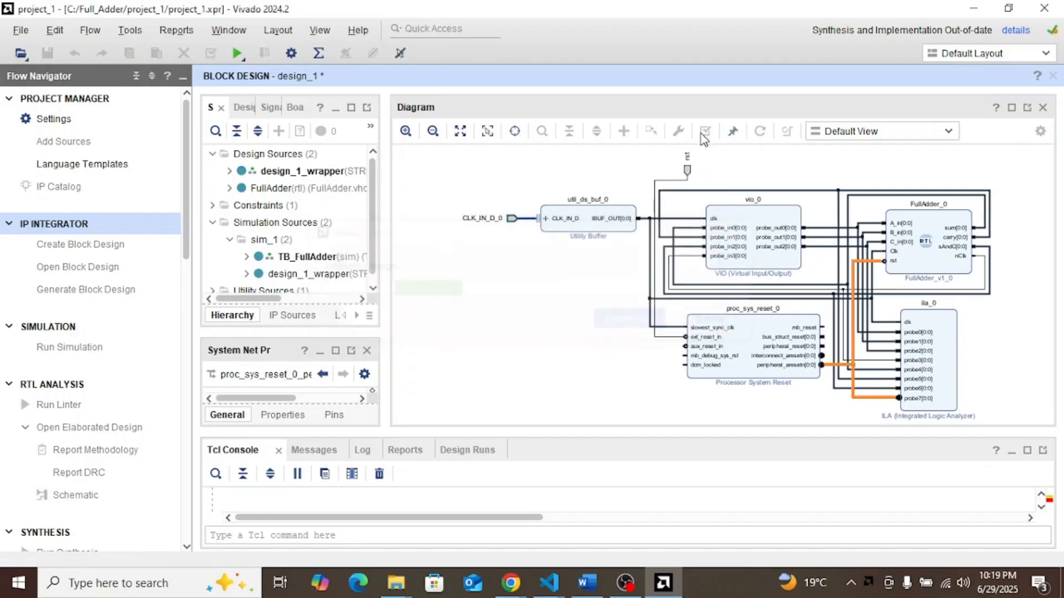
pyautogui.click(532, 312)
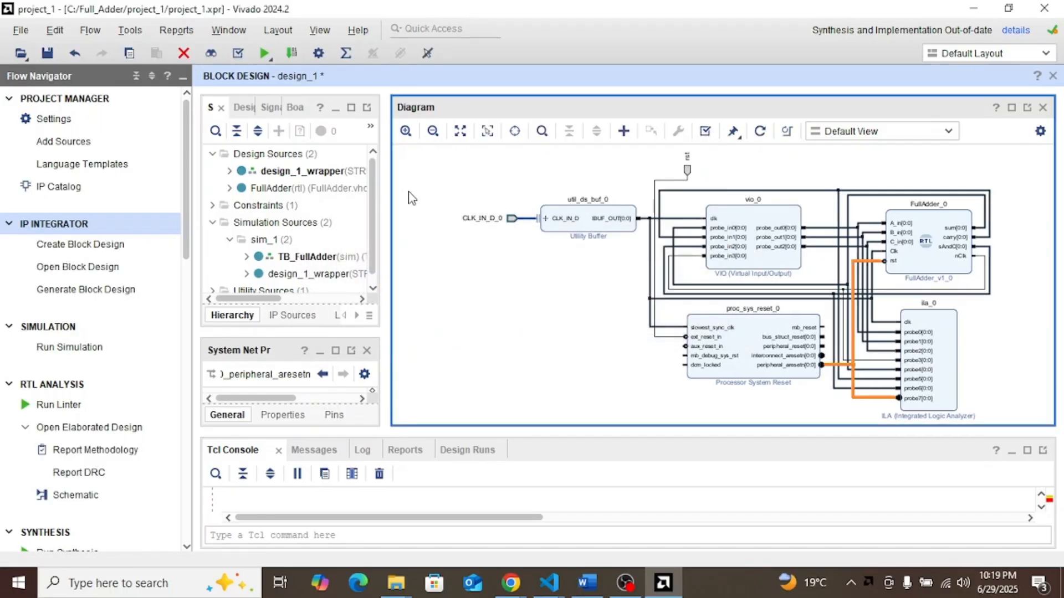
# Recreate the HDL wrapper for design_1, letting Vivado manage and auto-update it.
pyautogui.click(230, 170)
pyautogui.click(286, 191)
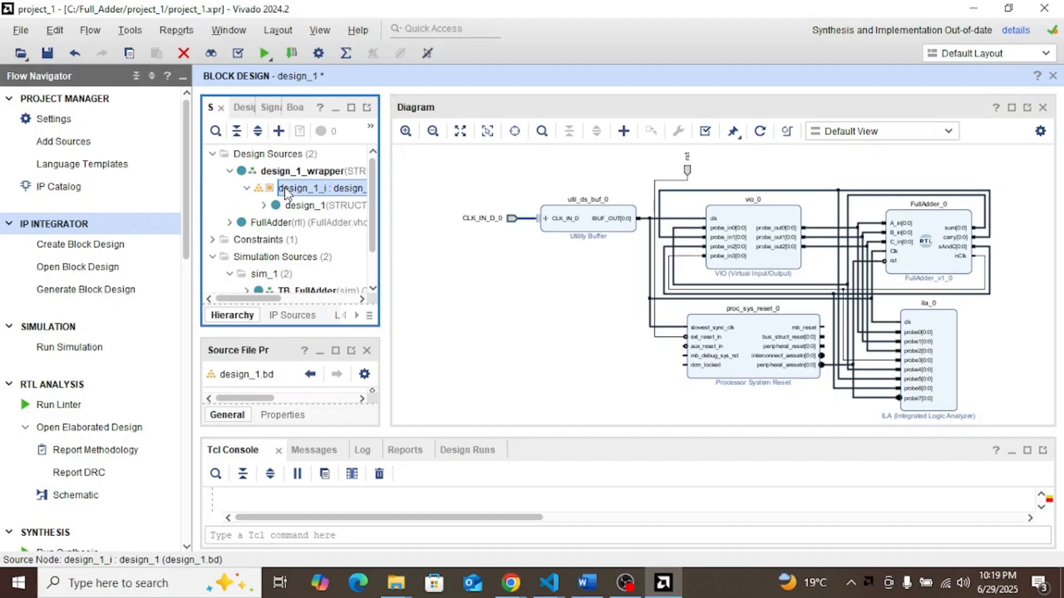
pyautogui.rightClick(286, 192)
pyautogui.click(382, 110)
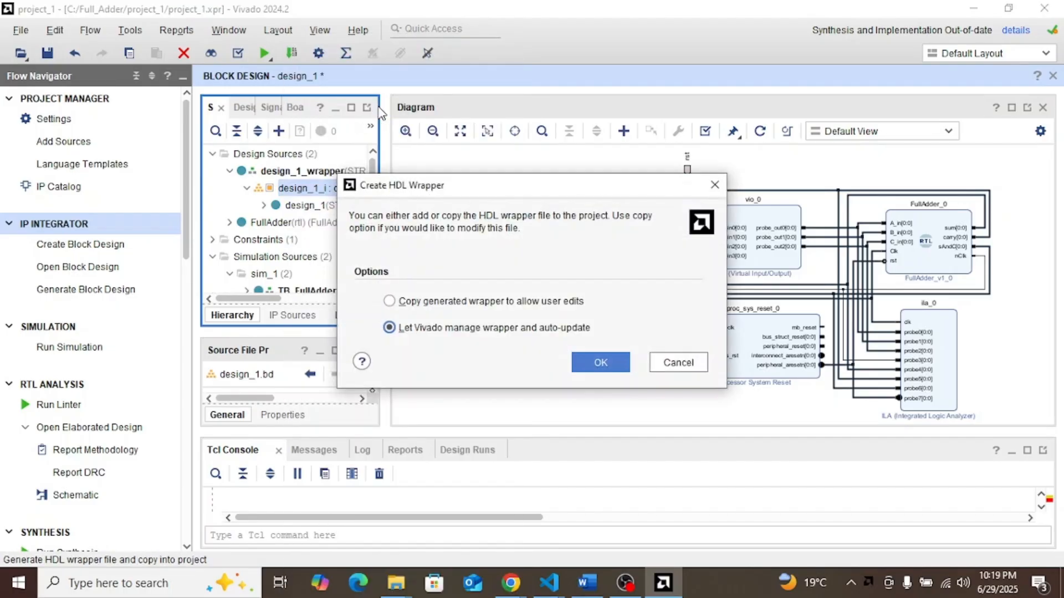
pyautogui.click(601, 362)
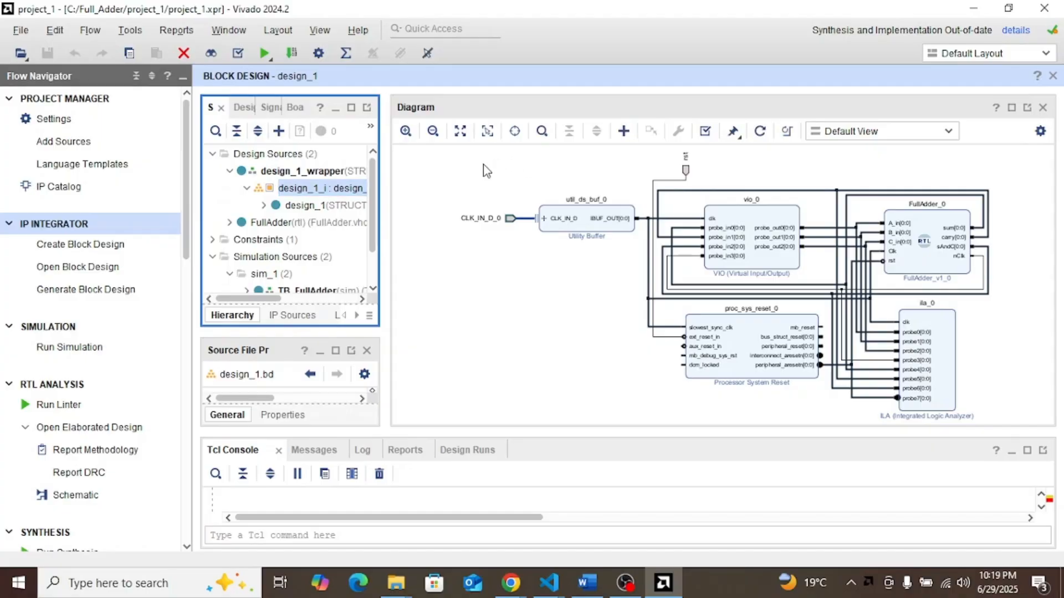
pyautogui.click(454, 187)
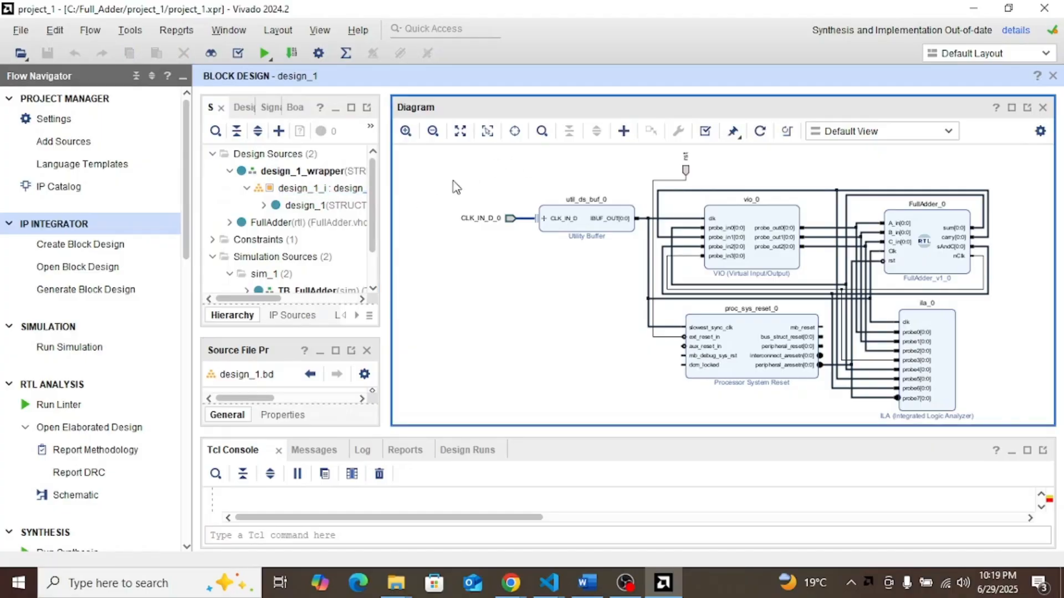
# Run implementation, launching the out-of-date out-of-context module and synthesis runs first.
pyautogui.scroll(-1, 276, 222)
pyautogui.scroll(-10, 88, 255)
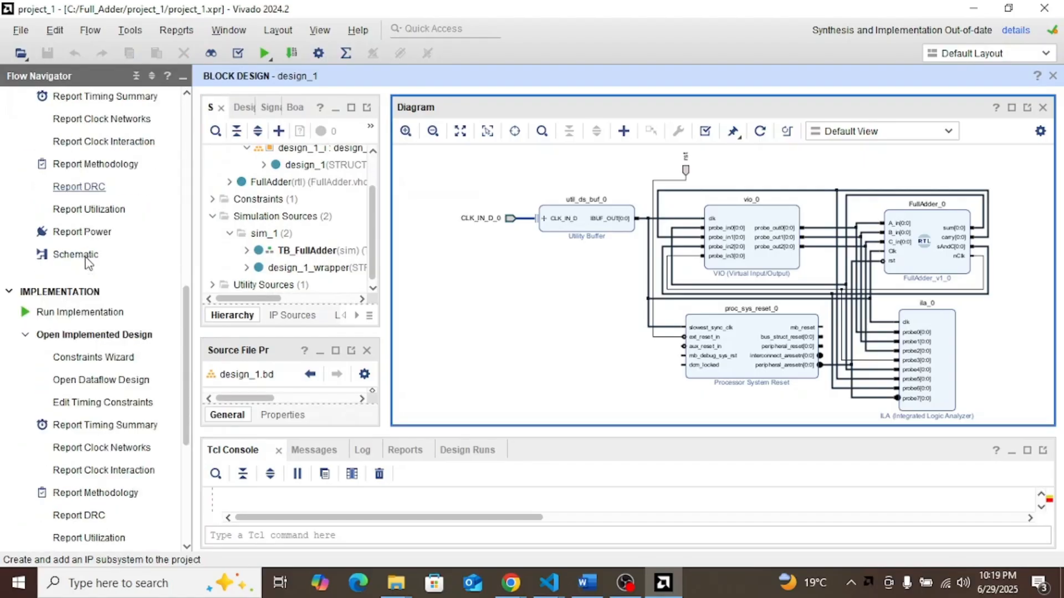
pyautogui.scroll(3, 87, 260)
pyautogui.click(79, 244)
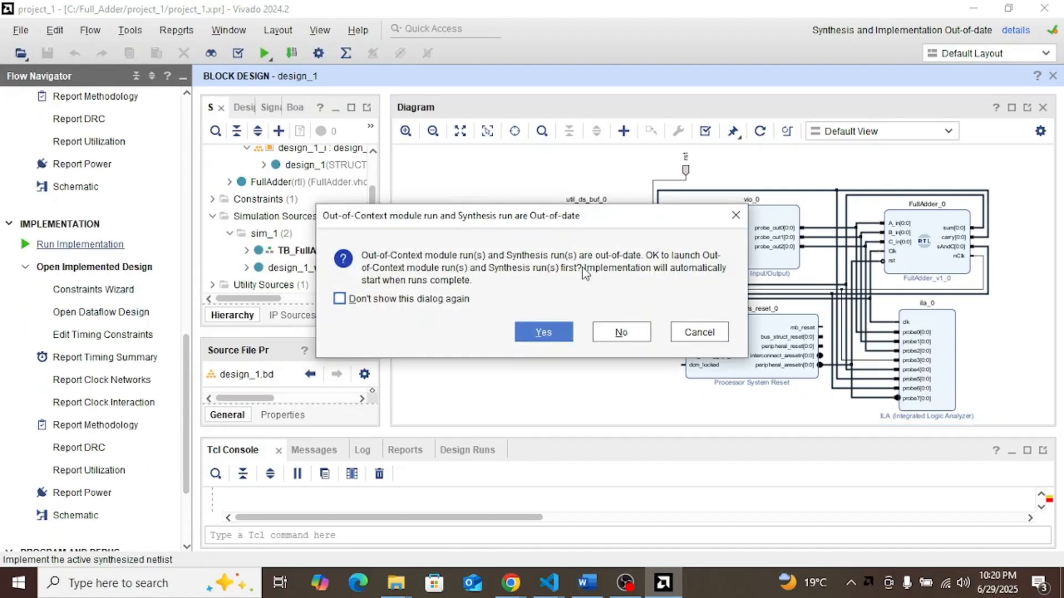
pyautogui.click(554, 334)
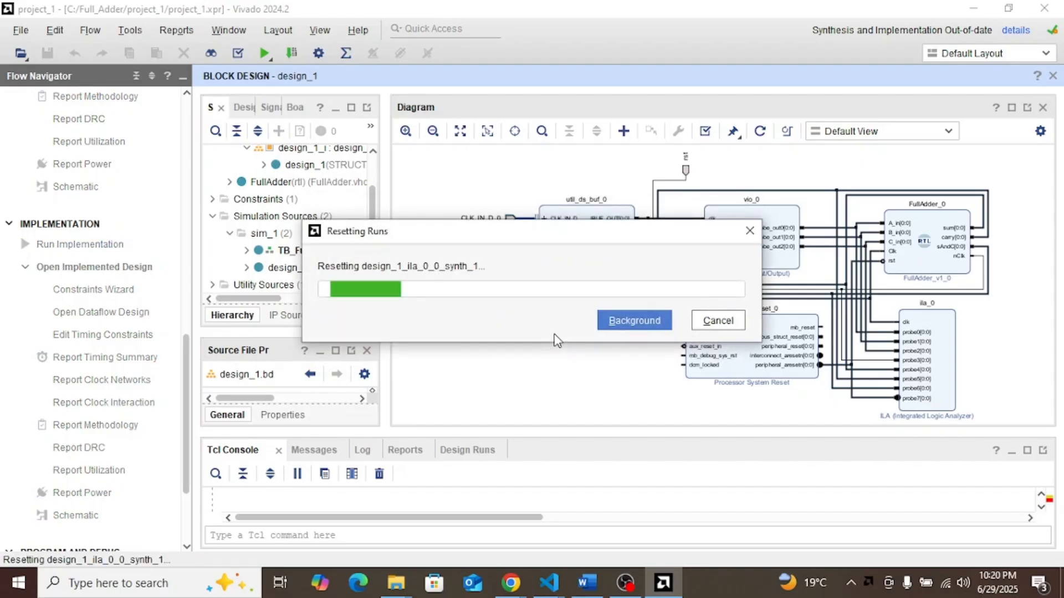
pyautogui.click(571, 386)
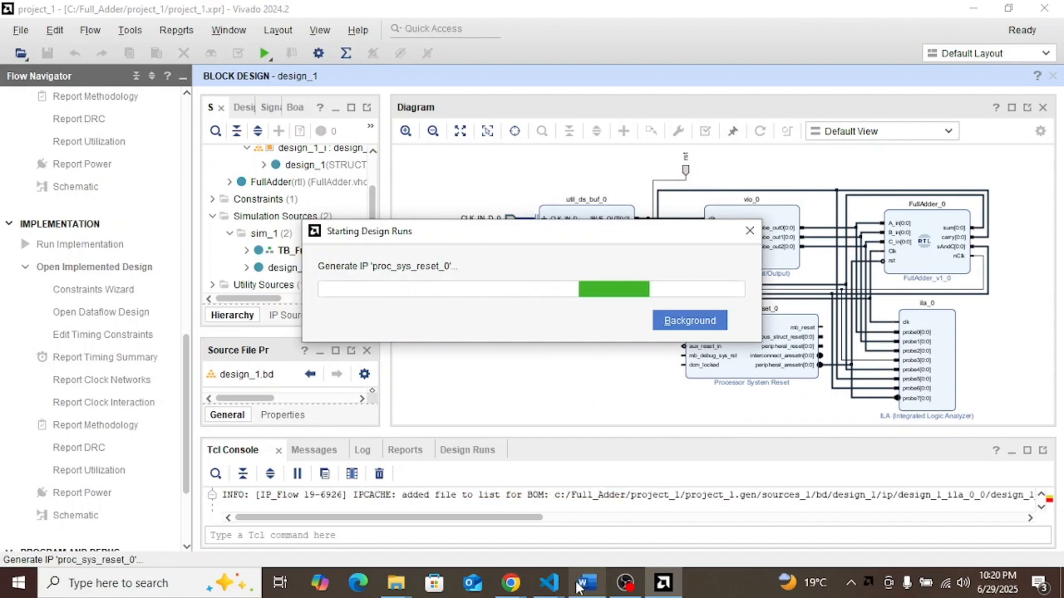
pyautogui.click(510, 583)
pyautogui.click(596, 515)
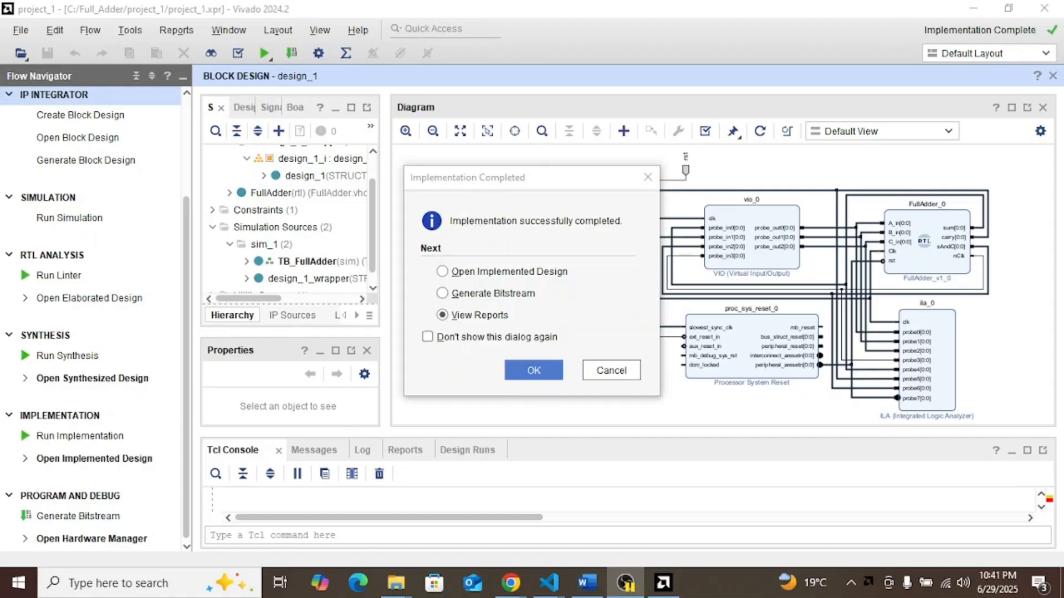
# Generate the bitstream on the local host with 2 jobs, view the reports, and dismiss the hardware target shutdown message.
pyautogui.click(478, 294)
pyautogui.click(533, 370)
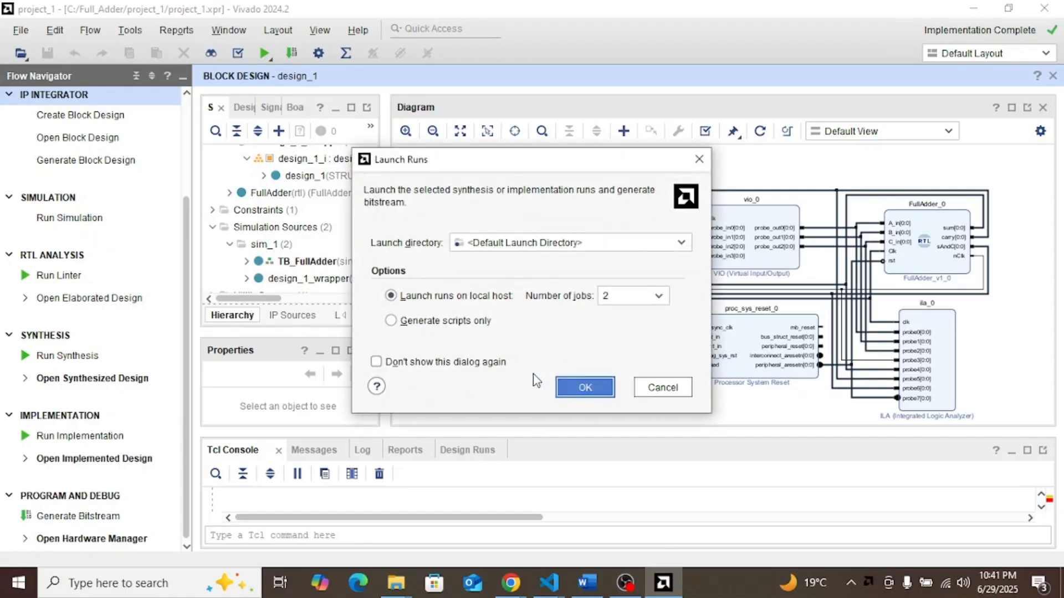
pyautogui.click(583, 388)
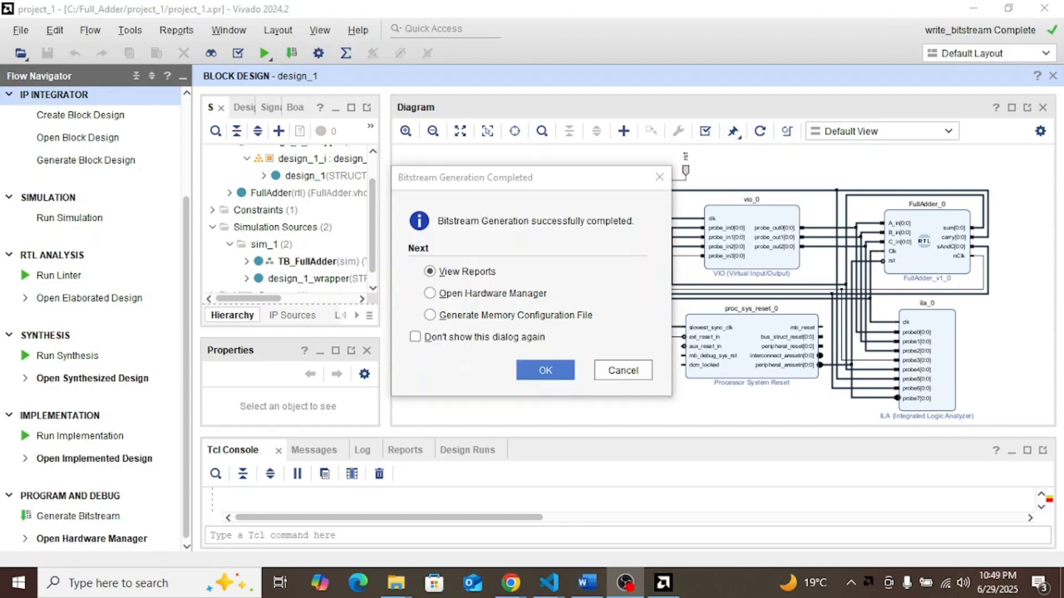
pyautogui.click(543, 364)
pyautogui.click(560, 311)
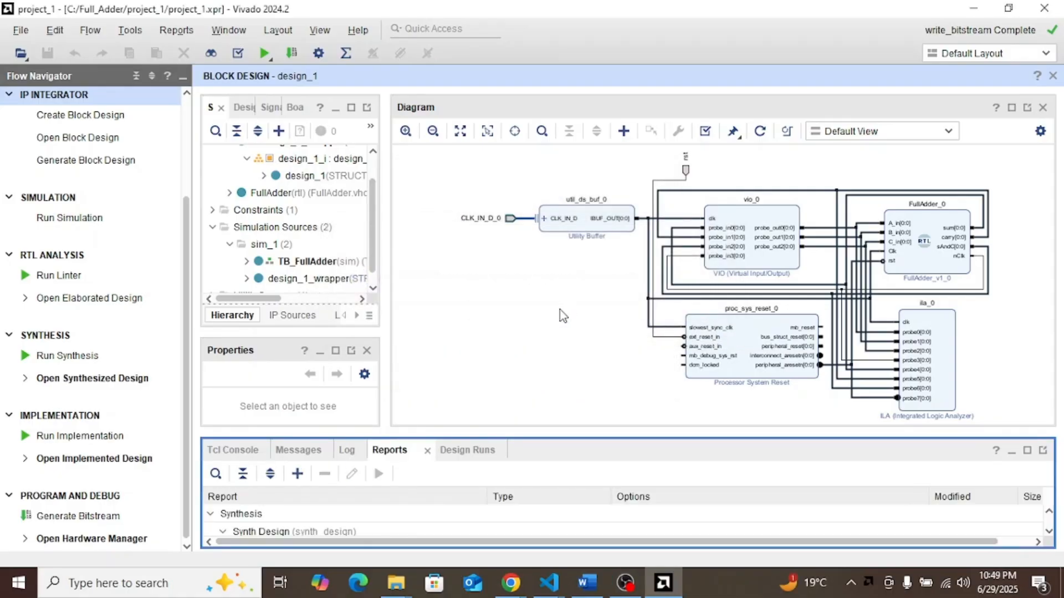
pyautogui.click(435, 287)
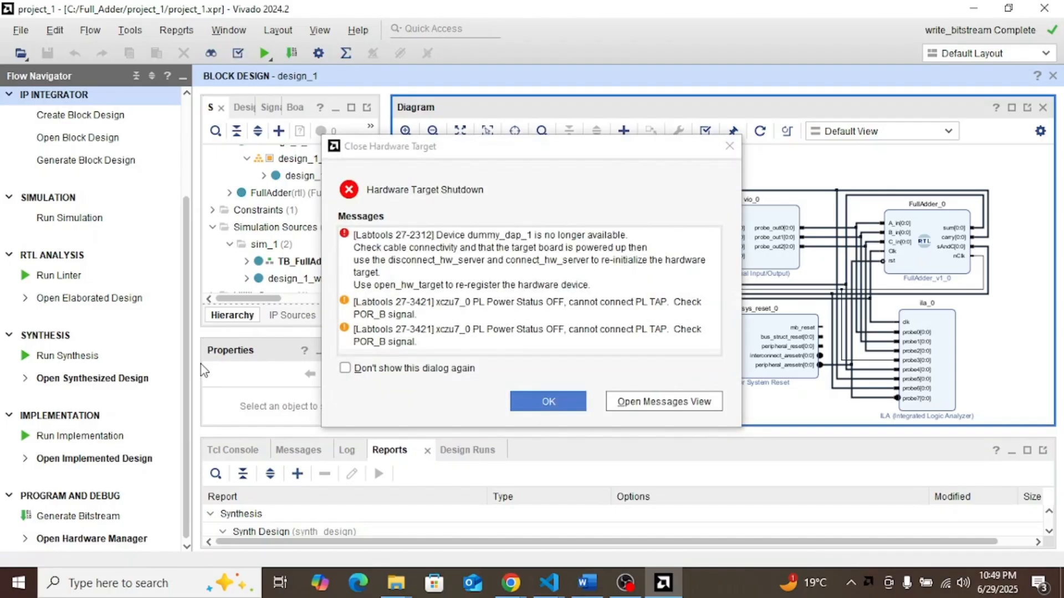
pyautogui.click(560, 407)
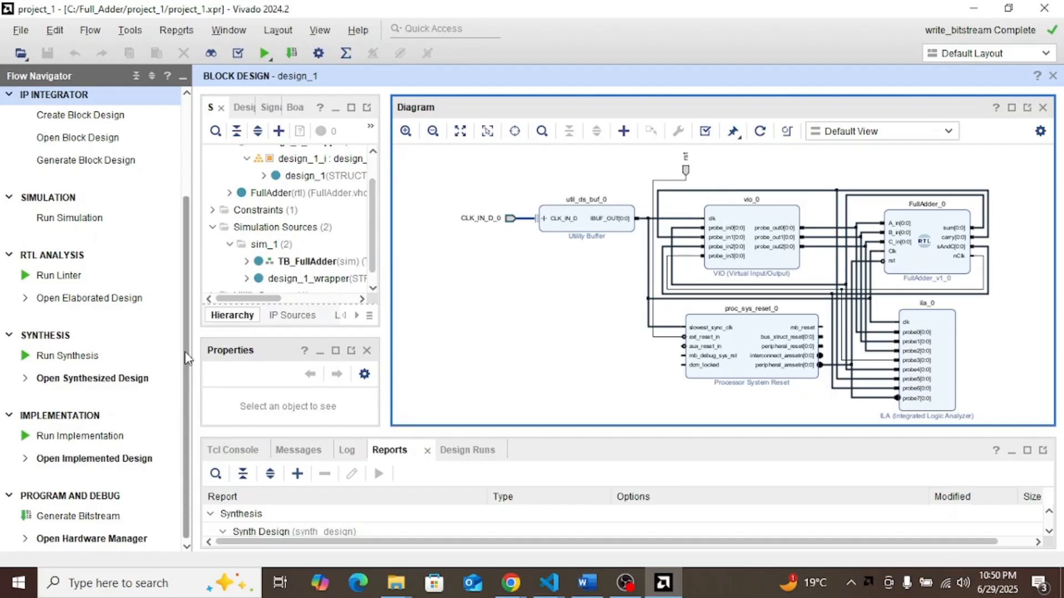
# Open the Hardware Manager, start the new hardware target wizard up to the local server settings, and cancel it.
pyautogui.click(26, 540)
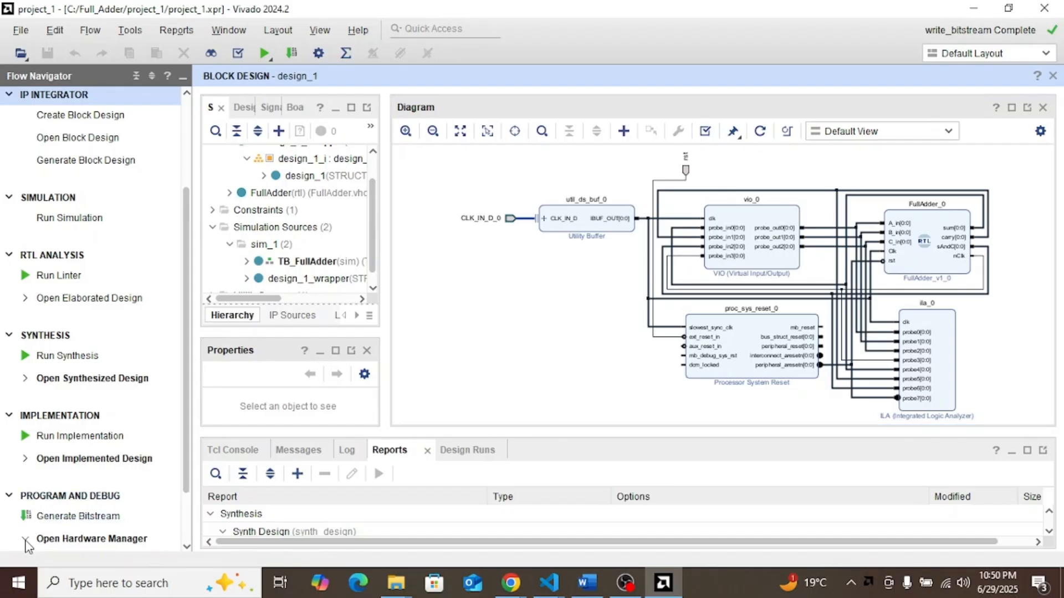
pyautogui.click(83, 494)
pyautogui.click(141, 554)
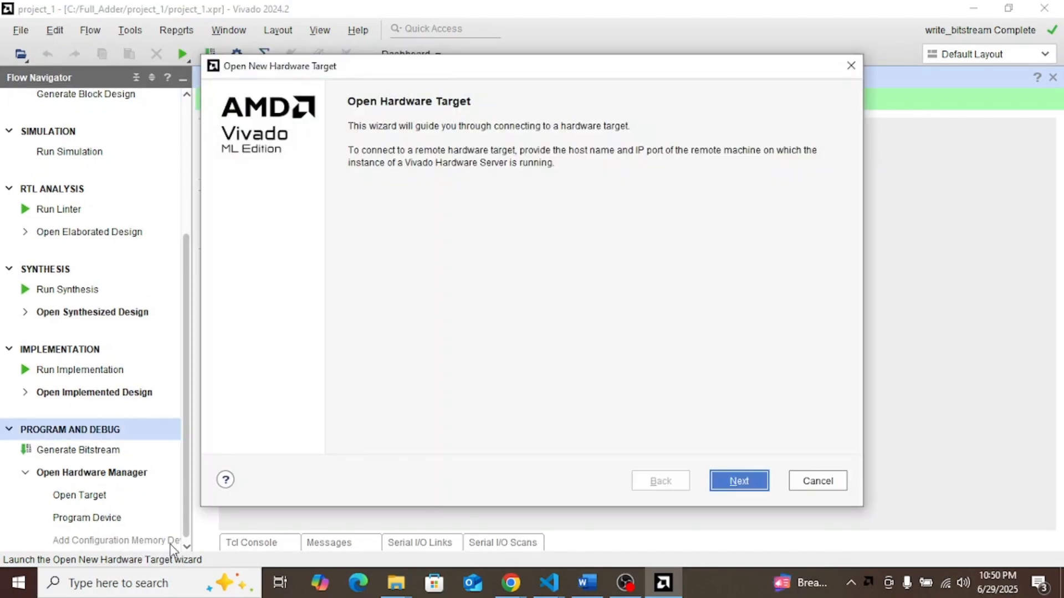
pyautogui.click(739, 481)
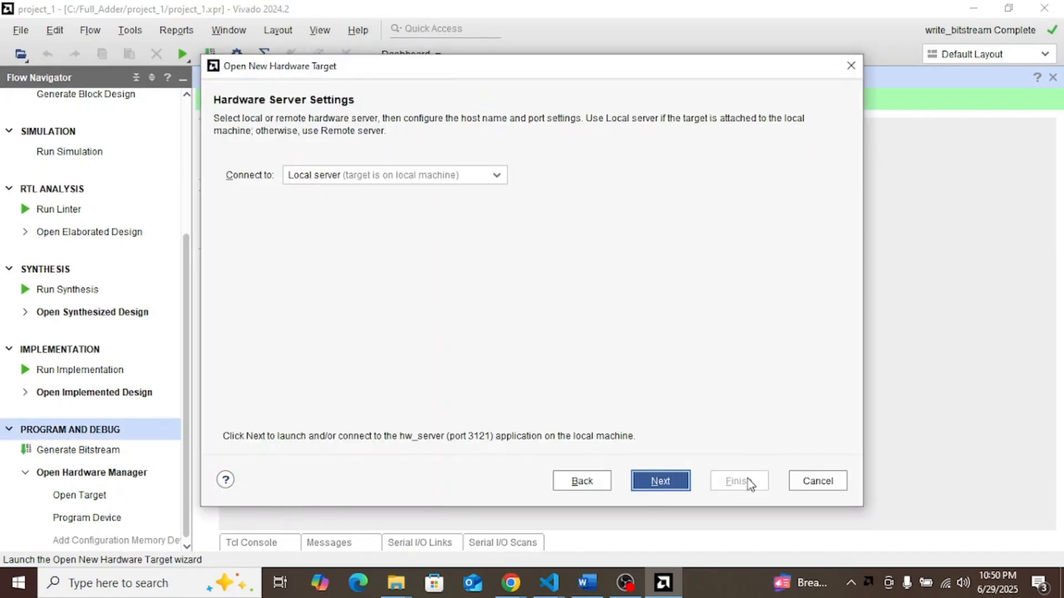
pyautogui.click(816, 480)
# Program the FPGA with design_1_wrapper.bit and the design_1_wrapper.ltx debug probes, and run an immediate capture on hw_ila_1.
pyautogui.click(387, 102)
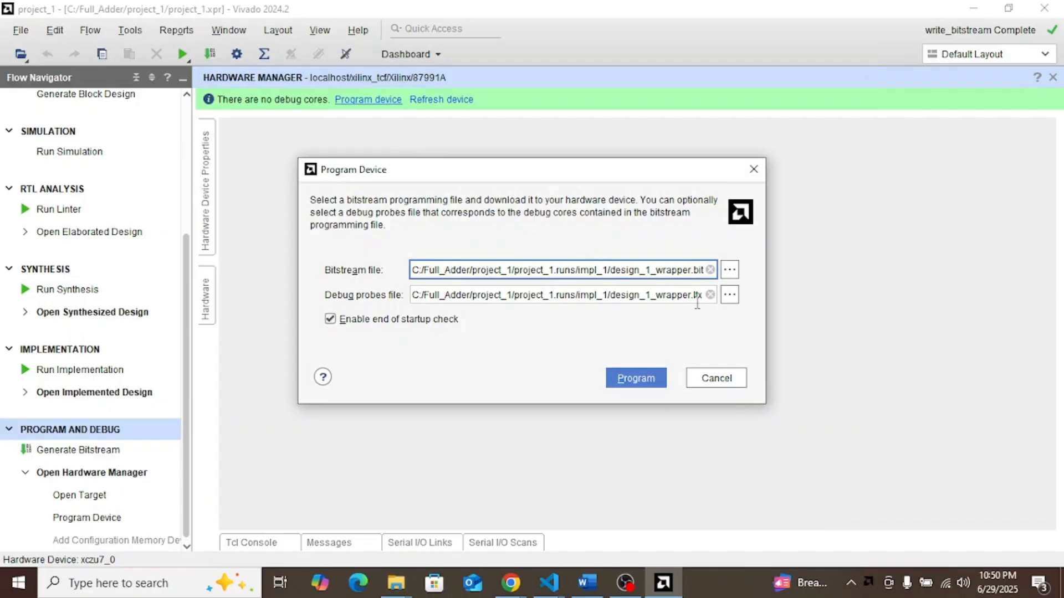
pyautogui.click(649, 378)
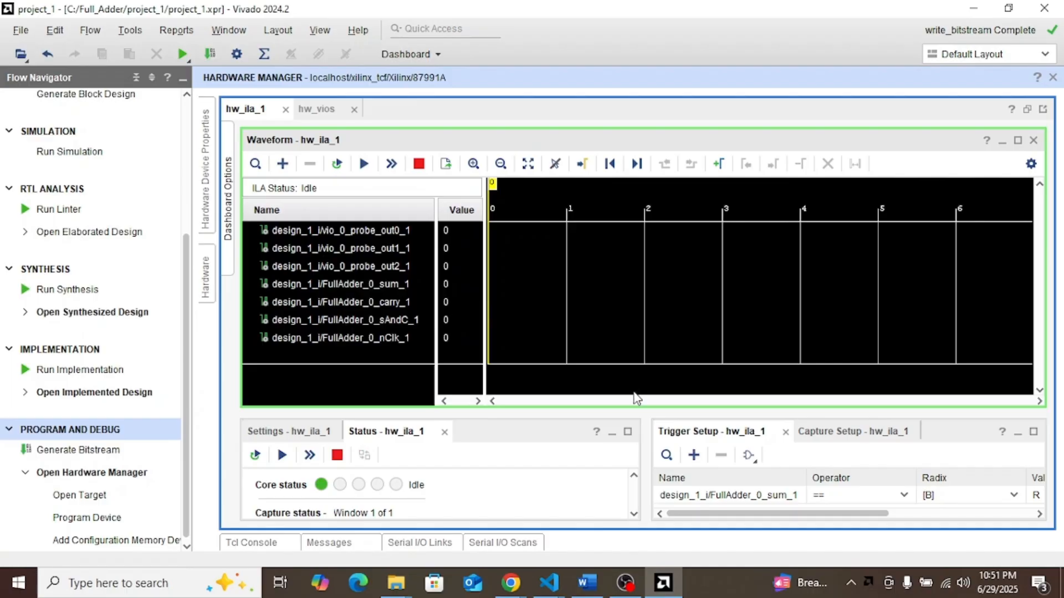
pyautogui.click(392, 164)
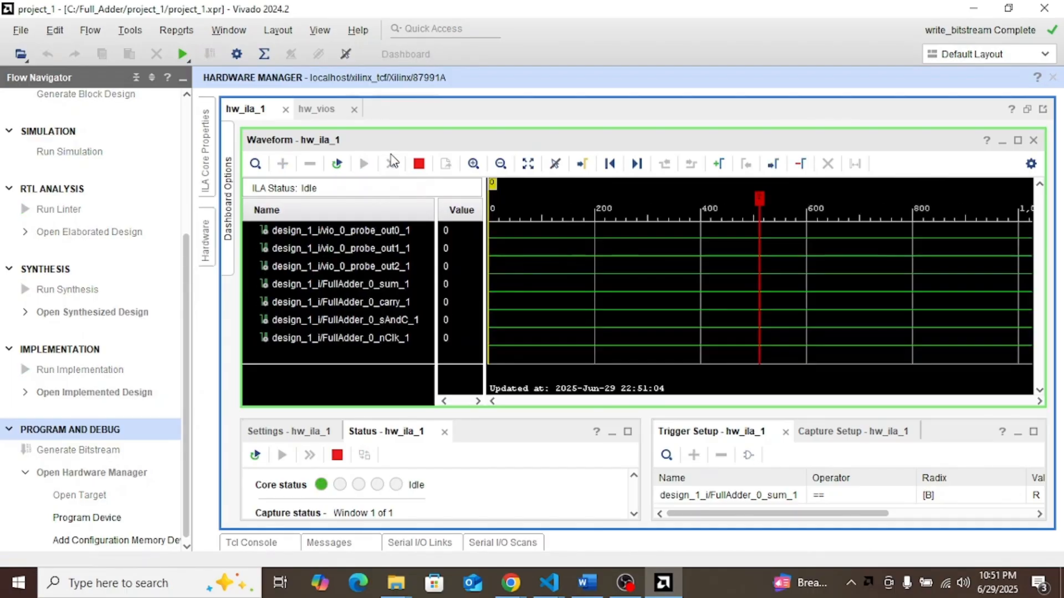
# Open the hw_vios dashboard and accept red for low and green for high as the FullAdder_0_nClk probe's LED colours.
pyautogui.click(317, 109)
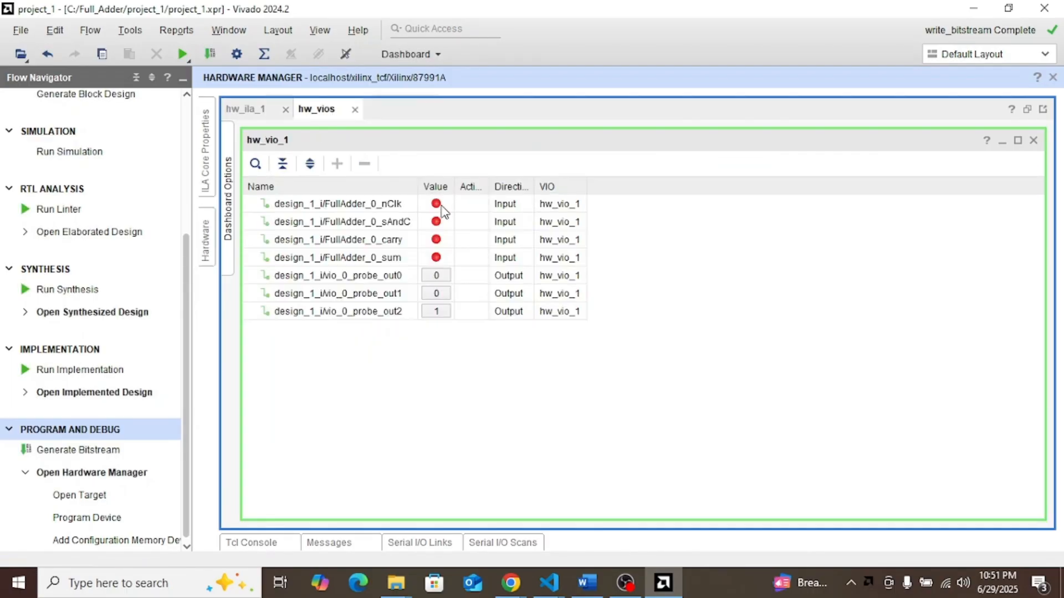
pyautogui.click(473, 203)
pyautogui.rightClick(435, 207)
pyautogui.click(480, 258)
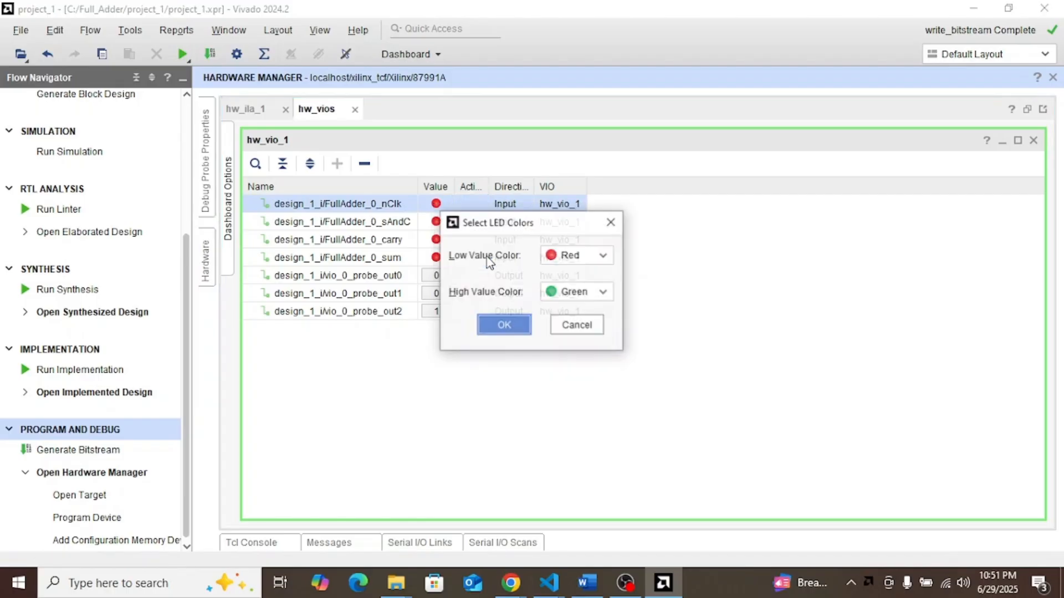
pyautogui.click(504, 324)
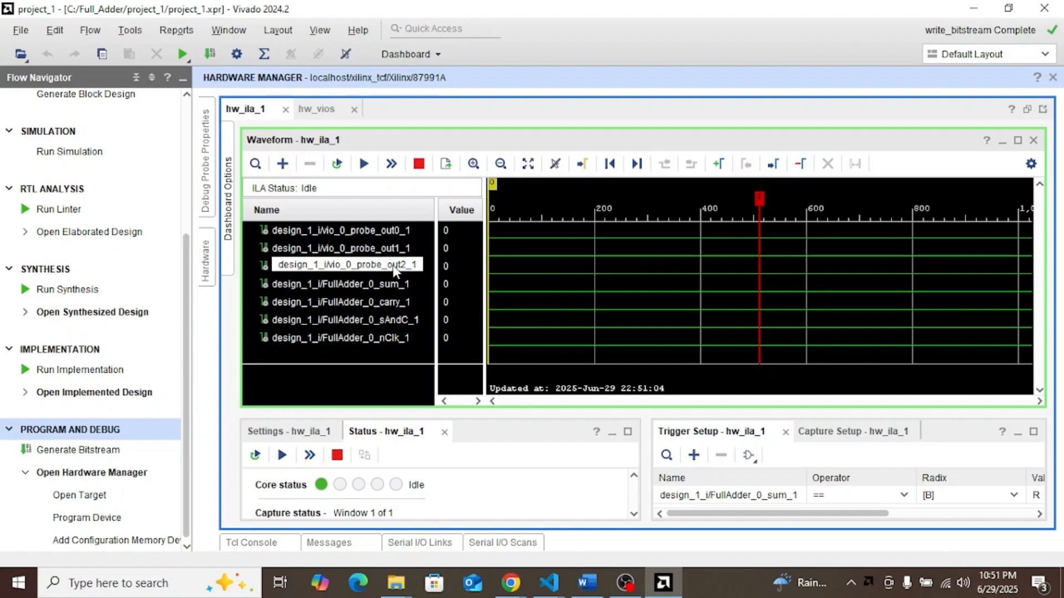
# Compare the value of vio_0_probe_out2 in the hw_vios dashboard with its signal in the hw_ila_1 waveform.
pyautogui.click(319, 109)
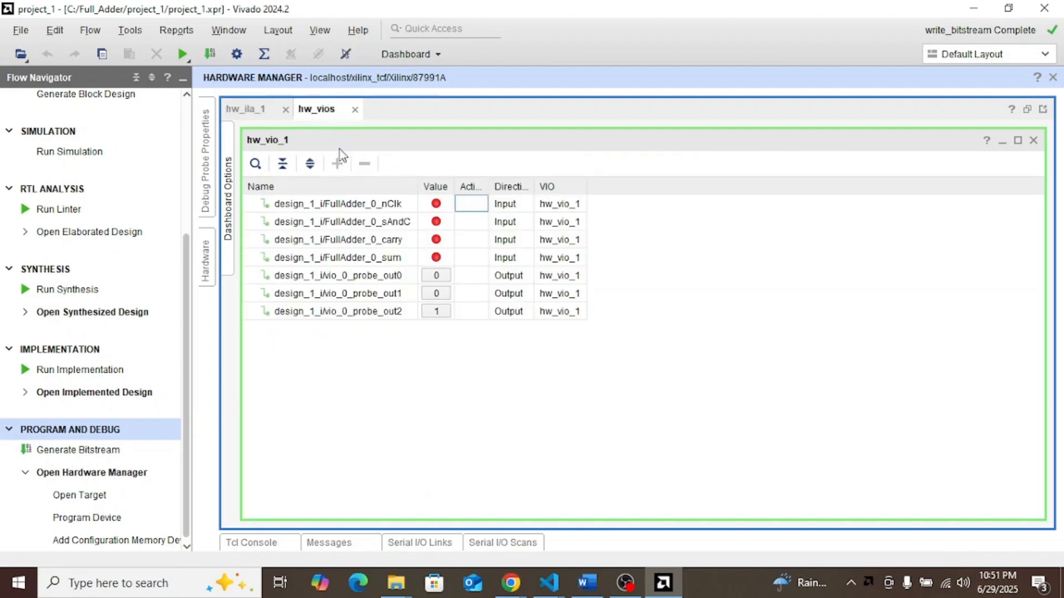
pyautogui.click(373, 310)
pyautogui.click(435, 312)
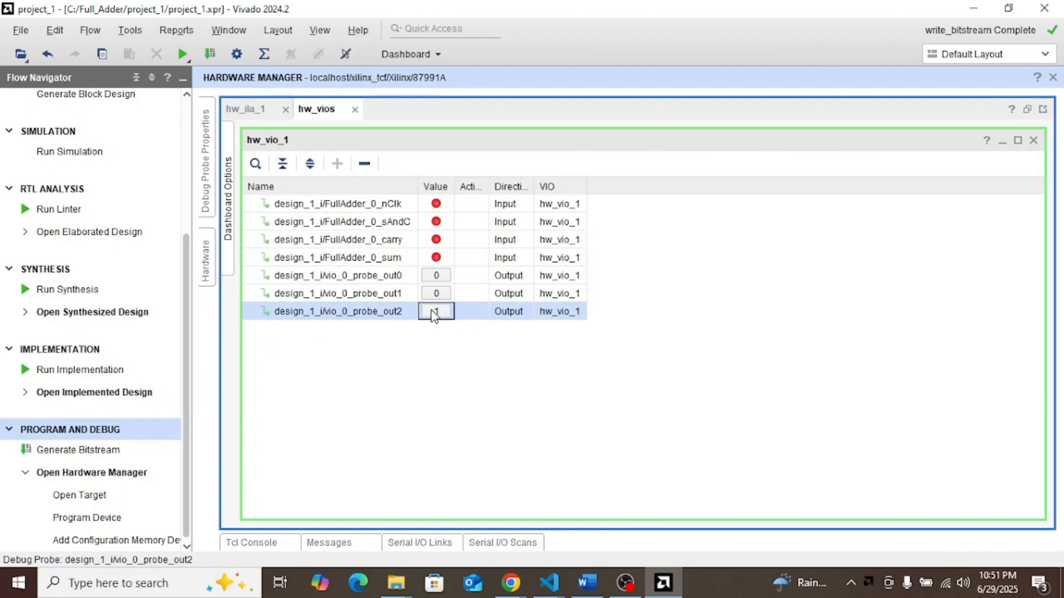
pyautogui.click(247, 111)
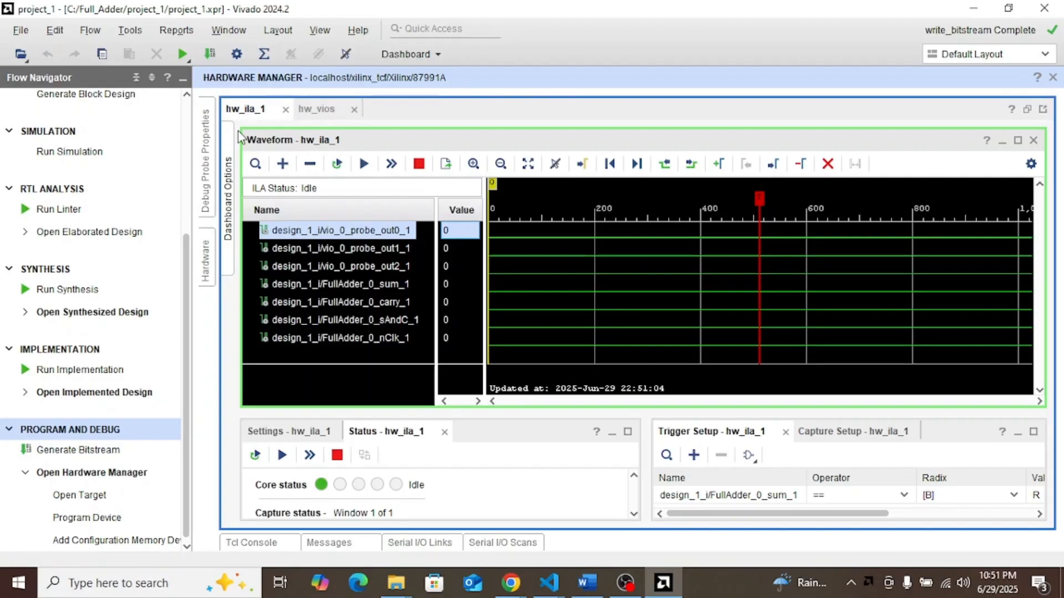
# Return to the design_1 block design to inspect its wiring.
pyautogui.scroll(-1, 138, 299)
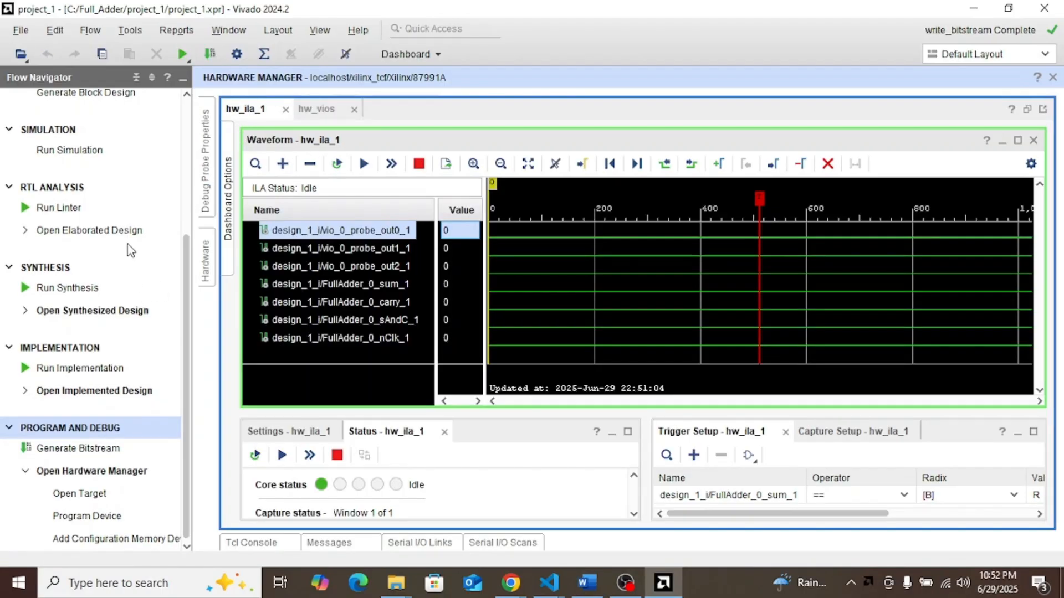
pyautogui.scroll(4, 128, 246)
pyautogui.scroll(-4, 128, 245)
pyautogui.click(25, 311)
pyautogui.click(25, 311)
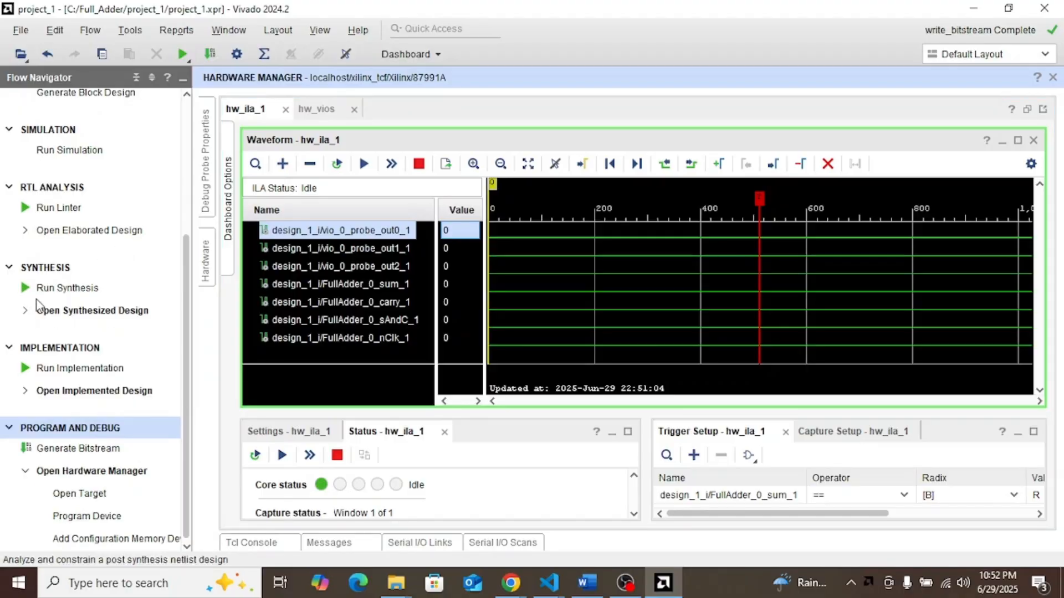
pyautogui.scroll(4, 41, 294)
pyautogui.click(79, 269)
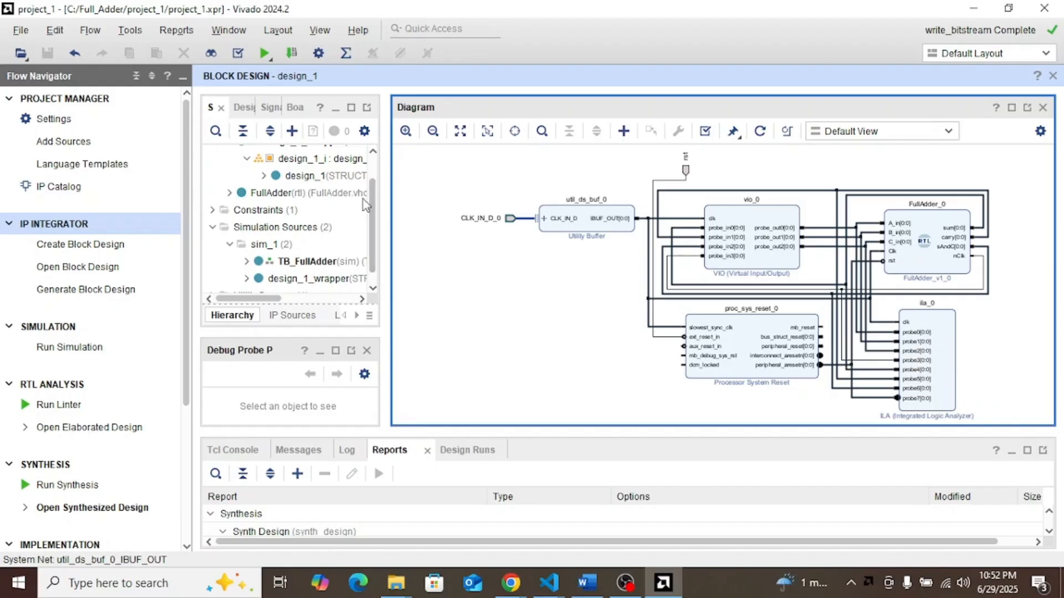
# Examine the ila_0 port map in design_1.vhd, and try to re-customize the ila_0 IP from the sources hierarchy.
pyautogui.moveTo(386, 205); pyautogui.dragTo(450, 204)
pyautogui.scroll(2, 310, 202)
pyautogui.doubleClick(310, 203)
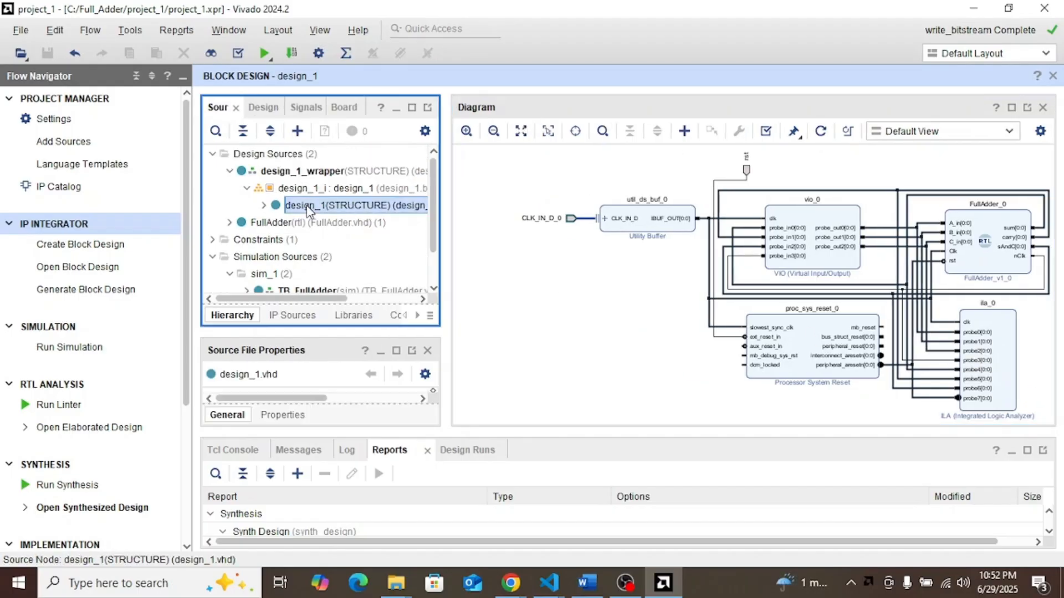
pyautogui.scroll(-4, 670, 276)
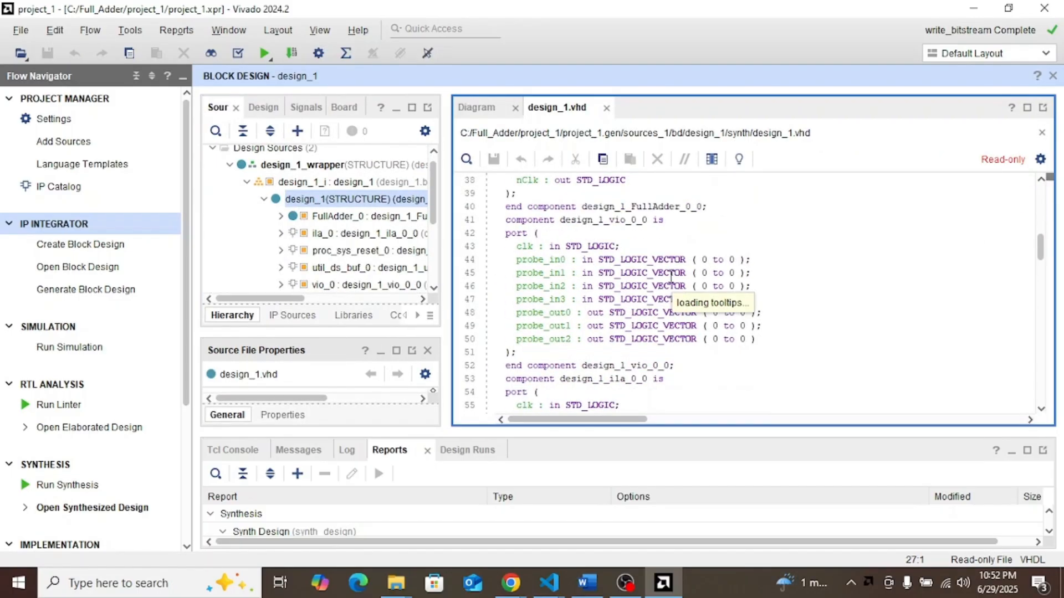
pyautogui.scroll(-1, 670, 277)
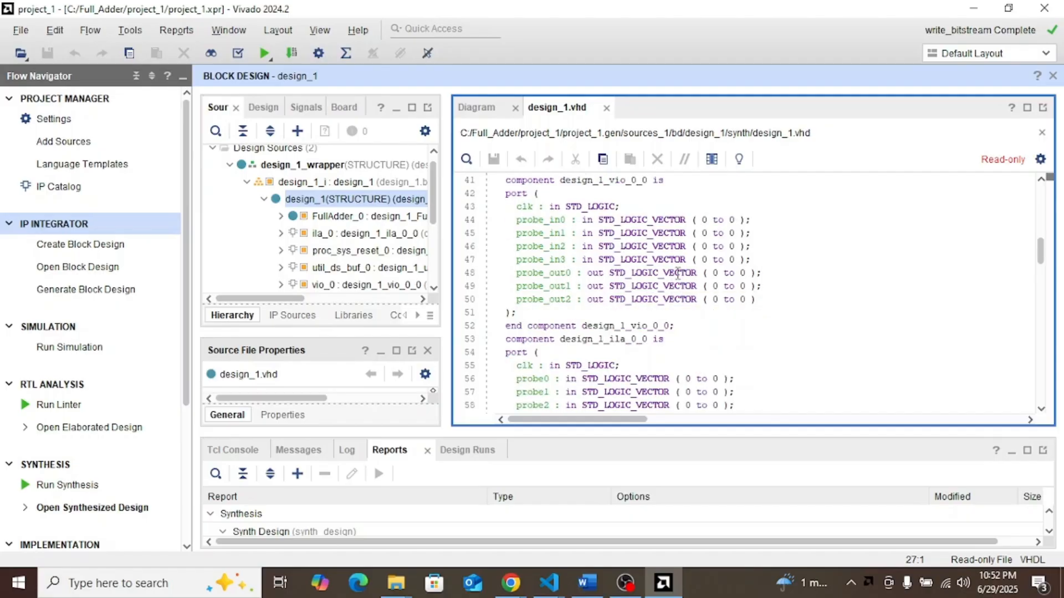
pyautogui.scroll(-9, 678, 273)
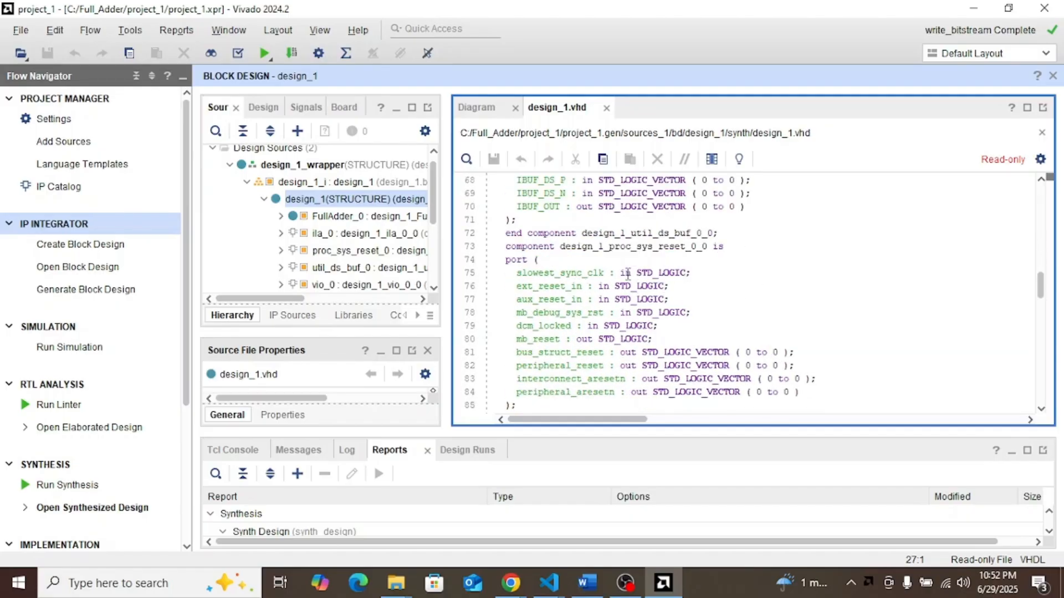
pyautogui.scroll(-16, 628, 273)
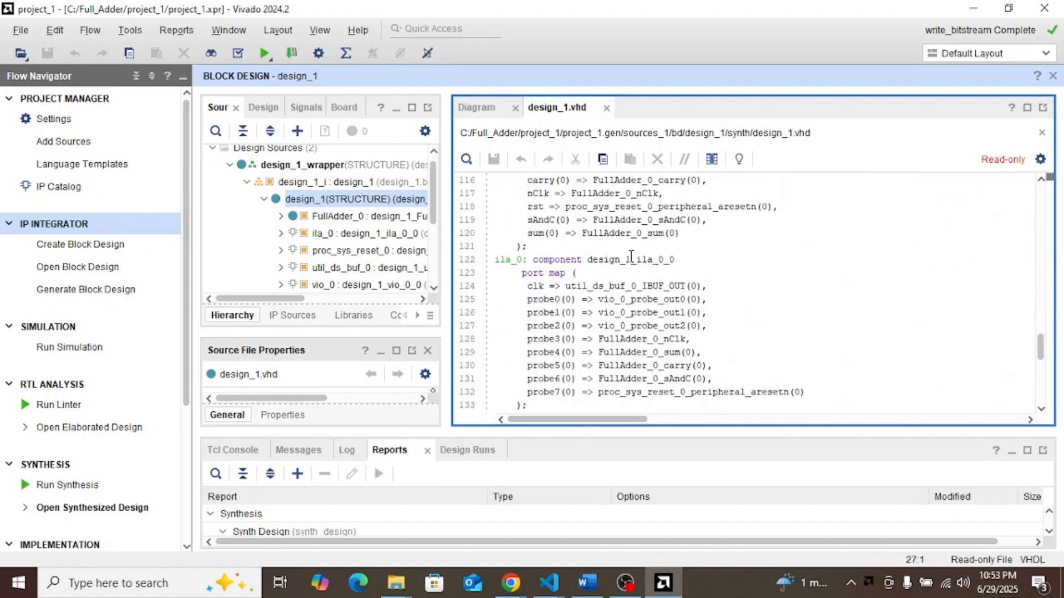
pyautogui.click(642, 286)
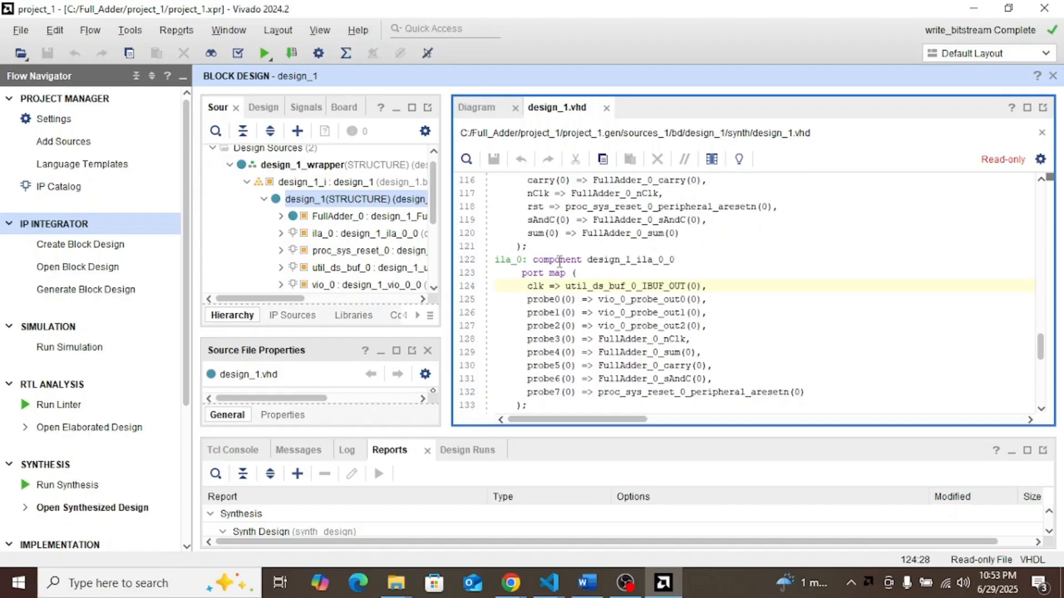
pyautogui.doubleClick(330, 234)
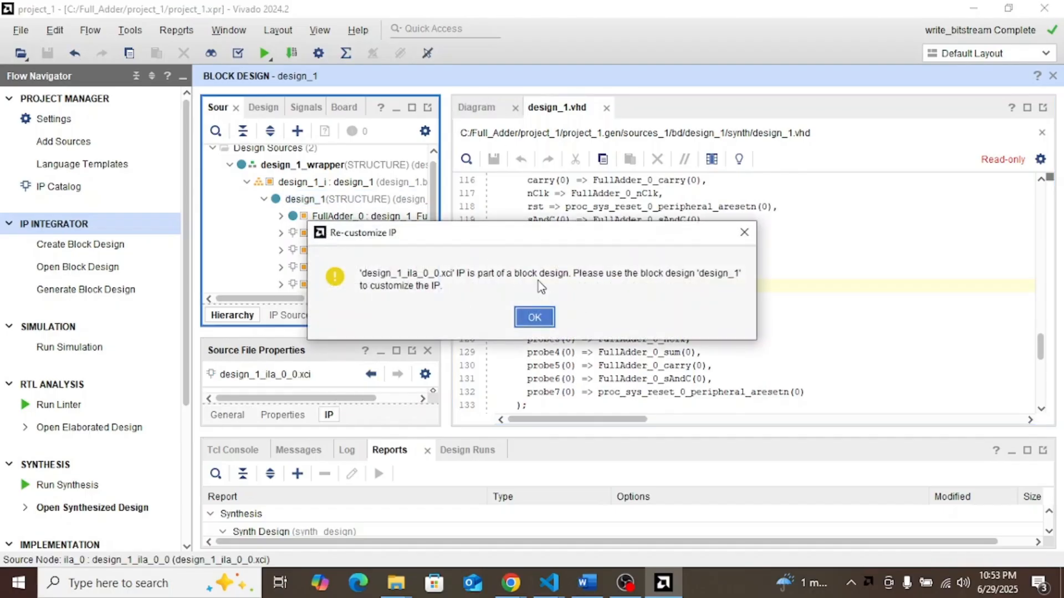
pyautogui.click(534, 317)
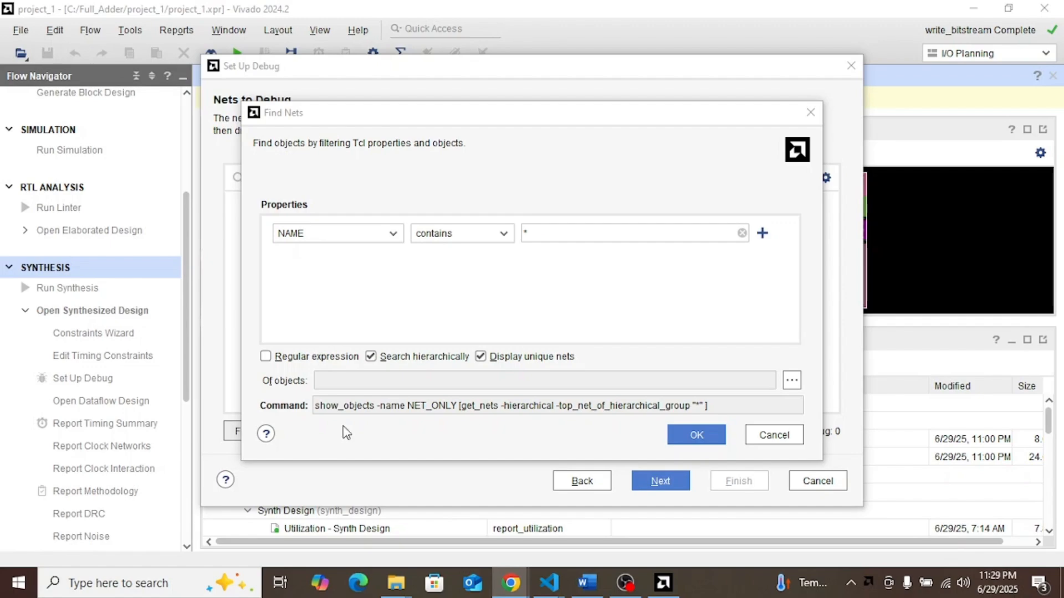
# Cancel the open net search and Set Up Debug wizard, then restart the wizard up to finding nets to add.
pyautogui.click(776, 436)
pyautogui.click(813, 482)
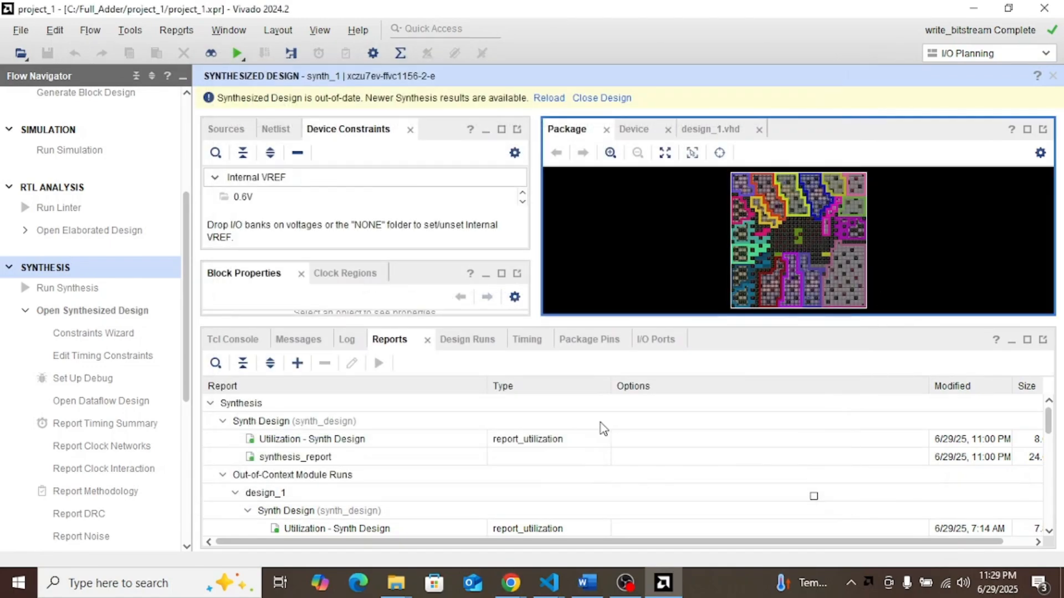
pyautogui.click(83, 379)
pyautogui.click(652, 477)
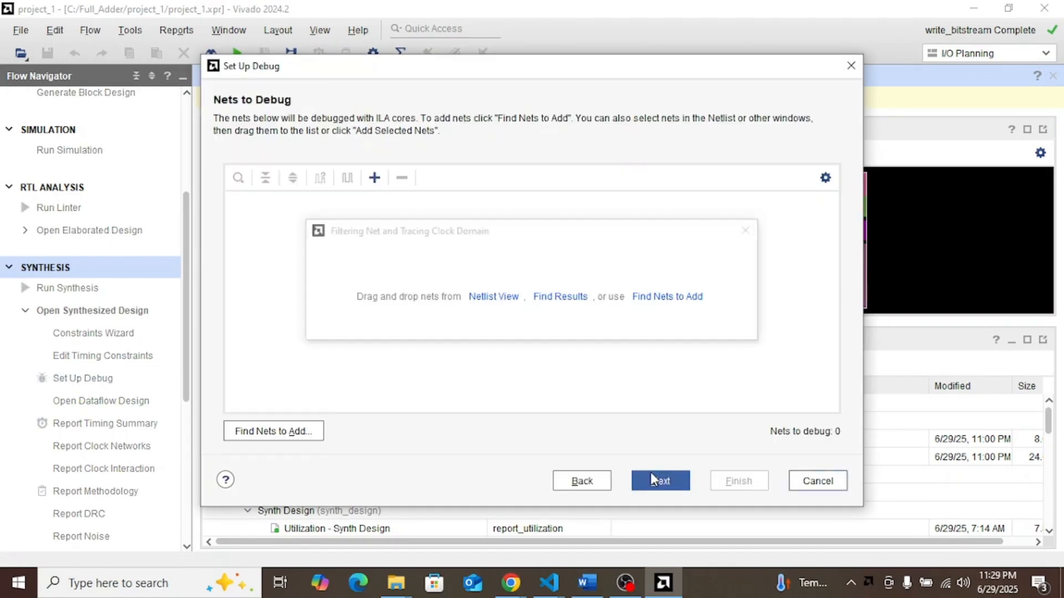
pyautogui.click(272, 432)
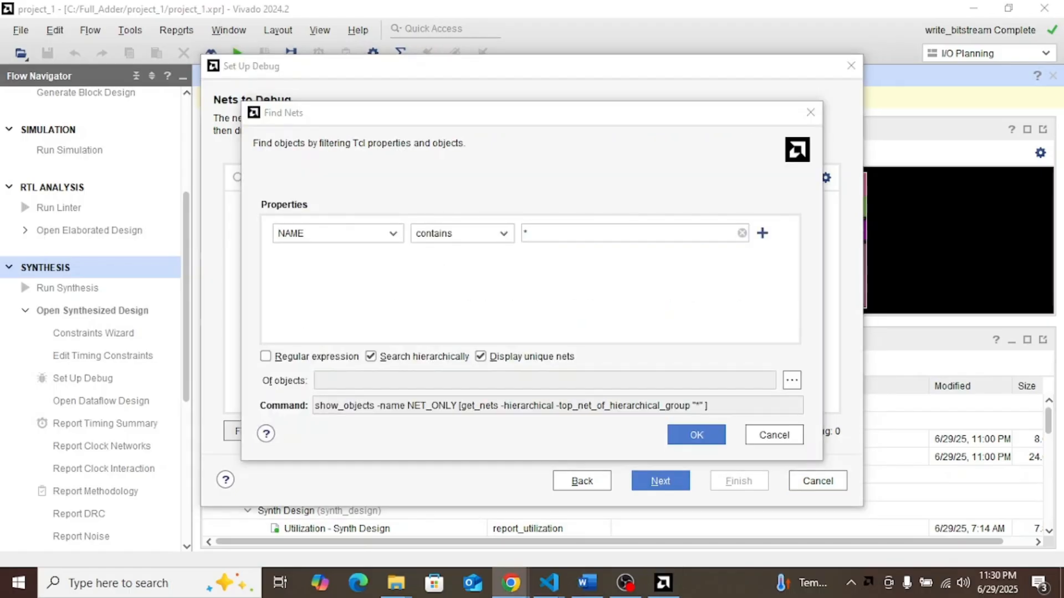
# Find nets whose name contains *rst and add rst_IBUF to the nets to debug.
pyautogui.click(610, 234)
pyautogui.write('rst')
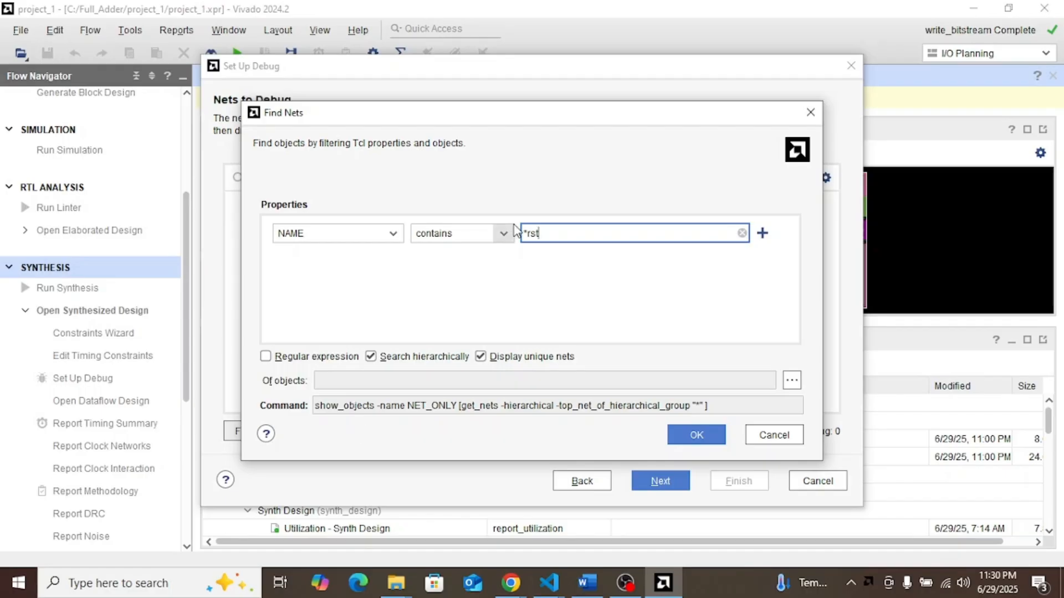
pyautogui.press('Return')
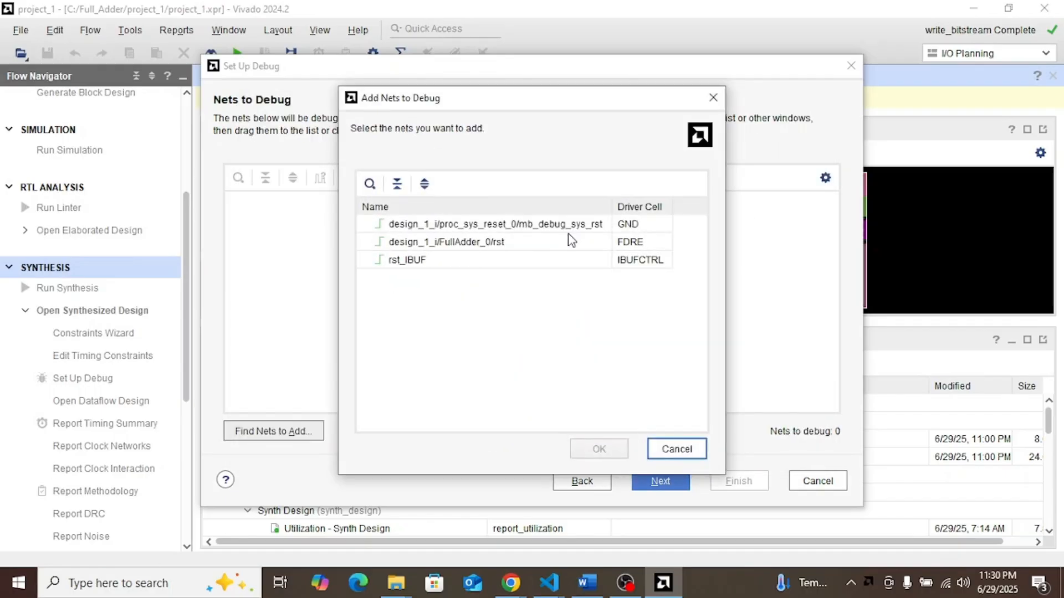
pyautogui.click(478, 265)
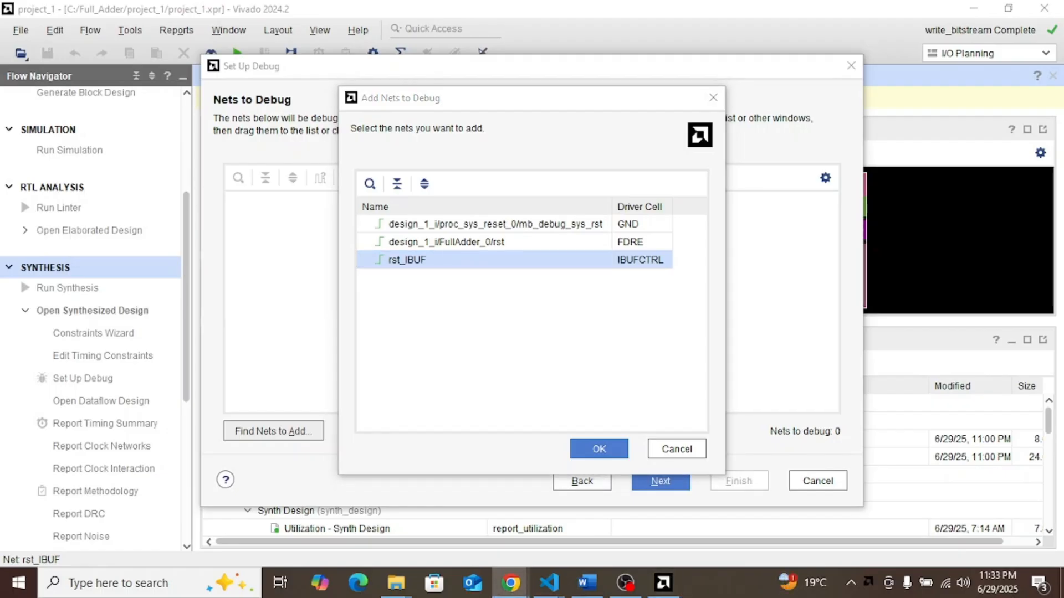
pyautogui.click(599, 448)
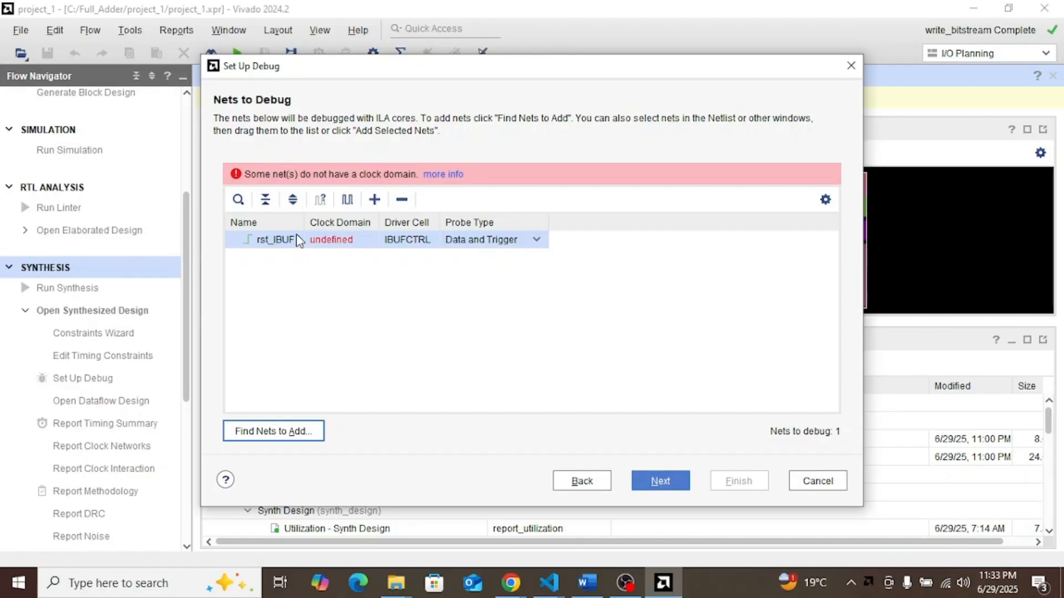
pyautogui.click(281, 243)
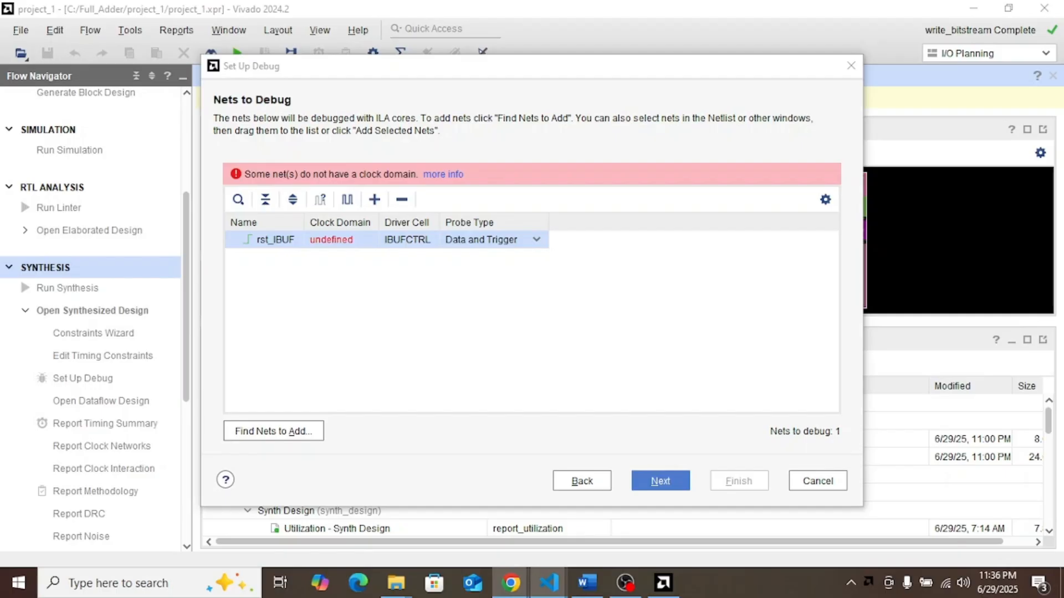
# Start assigning a clock domain to all debug nets and list the ALL_CLOCK nets.
pyautogui.click(443, 175)
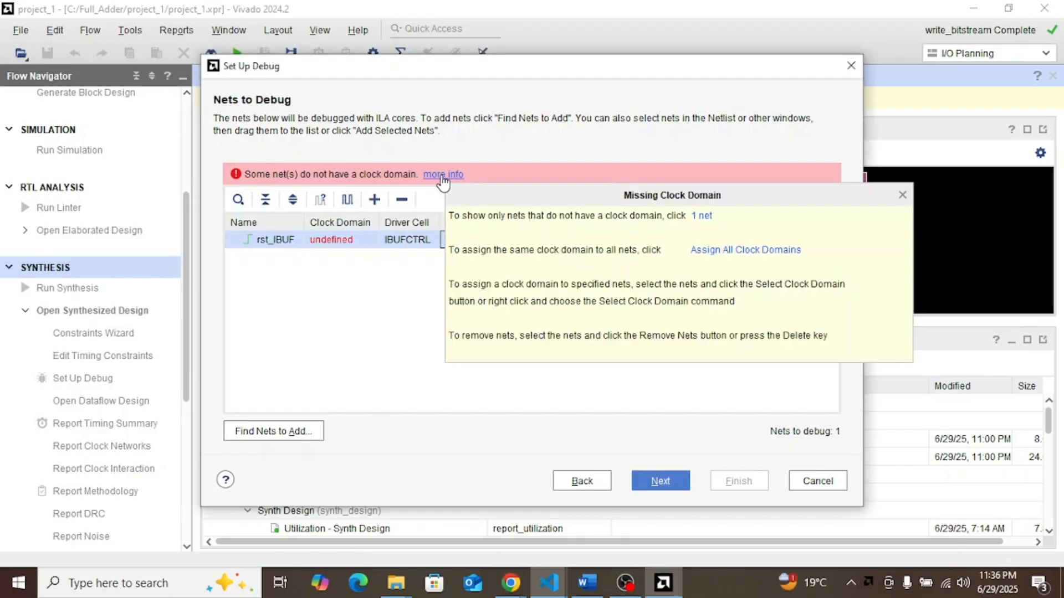
pyautogui.click(754, 252)
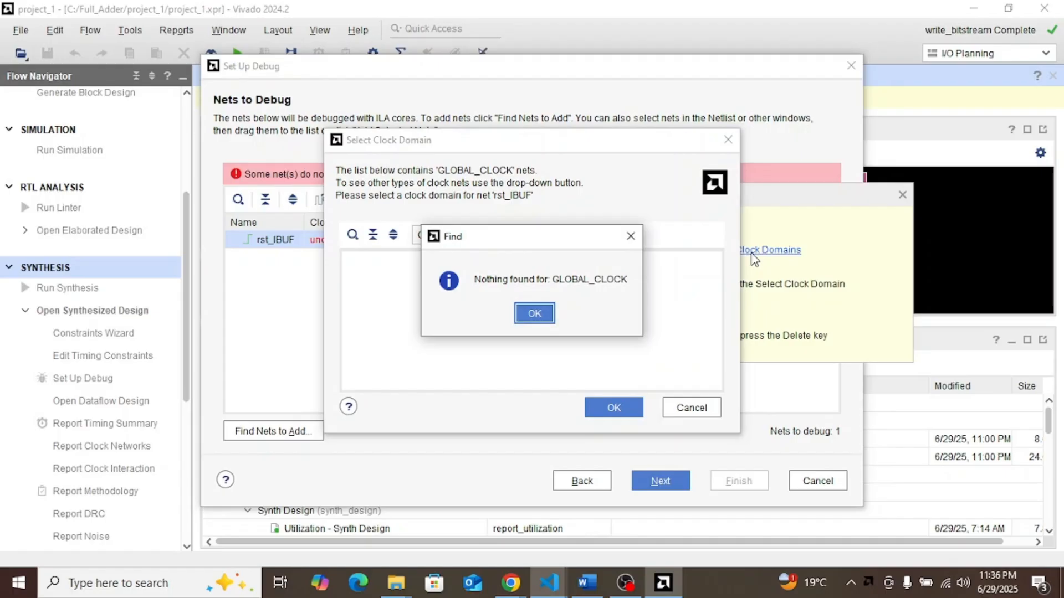
pyautogui.click(534, 313)
pyautogui.click(493, 235)
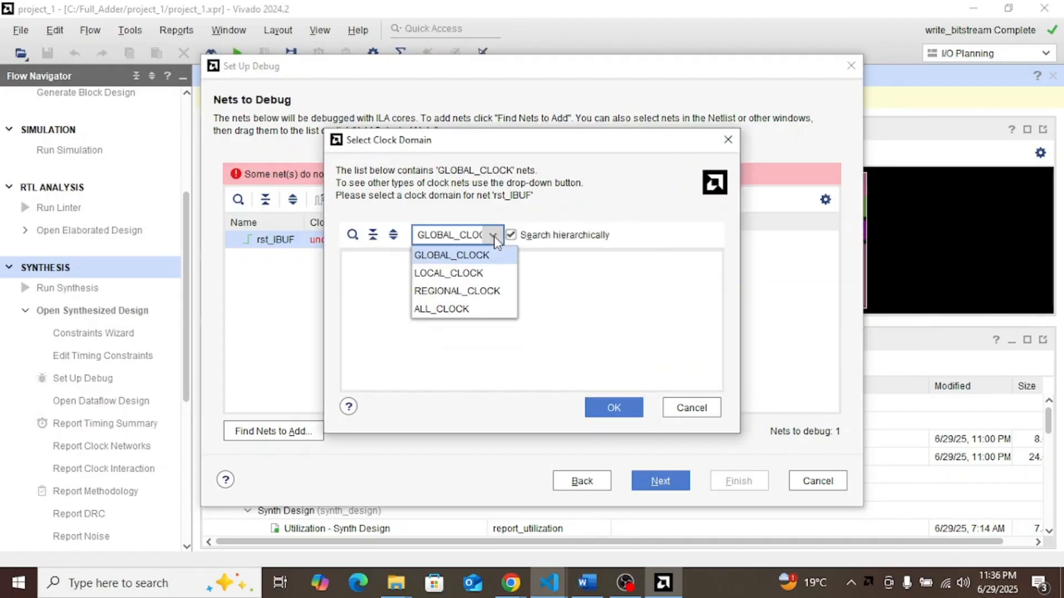
pyautogui.click(461, 308)
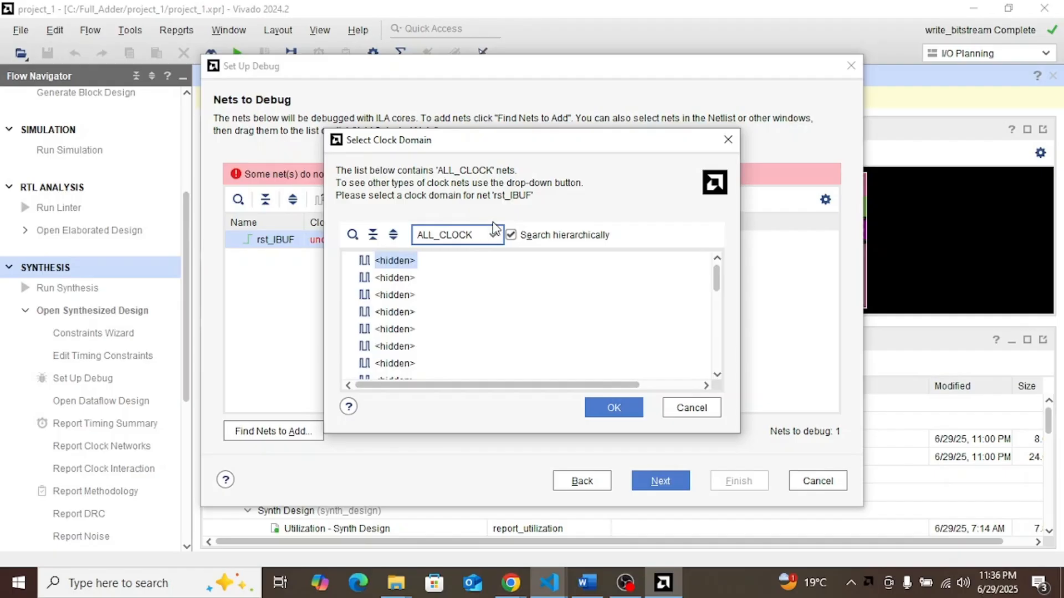
# Assign the clk net as the clock domain of rst_IBUF.
pyautogui.scroll(-5, 493, 302)
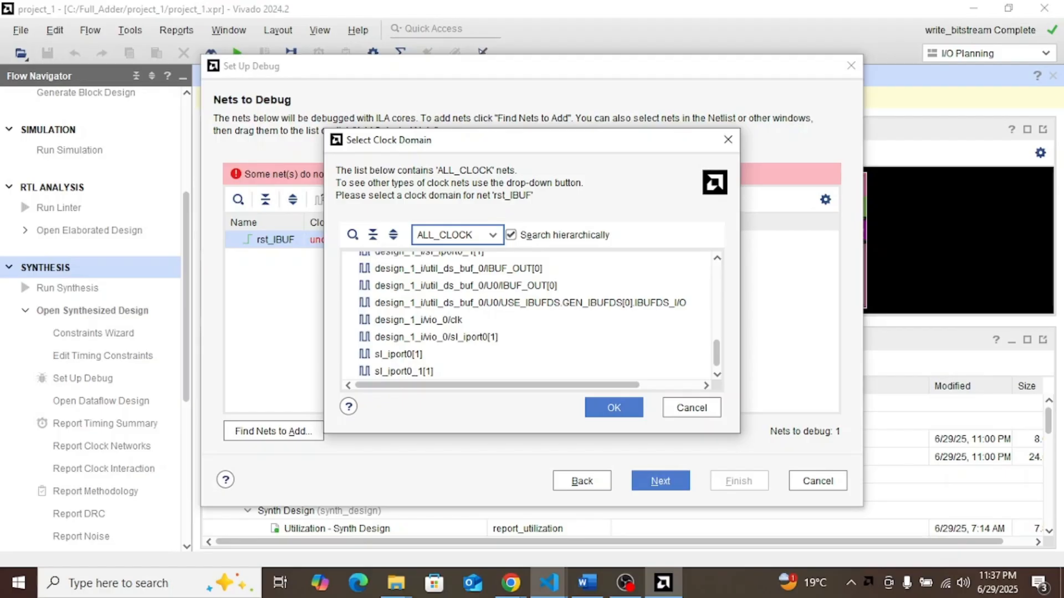
pyautogui.hotkey('alt', 'Tab')
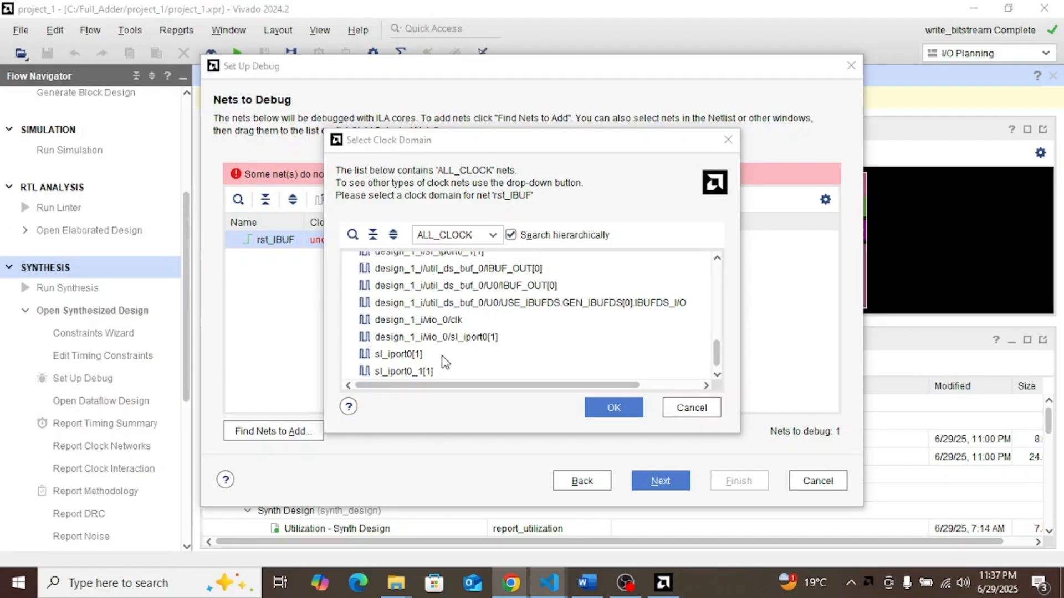
pyautogui.scroll(5, 442, 356)
pyautogui.scroll(-2, 442, 356)
pyautogui.scroll(-3, 445, 363)
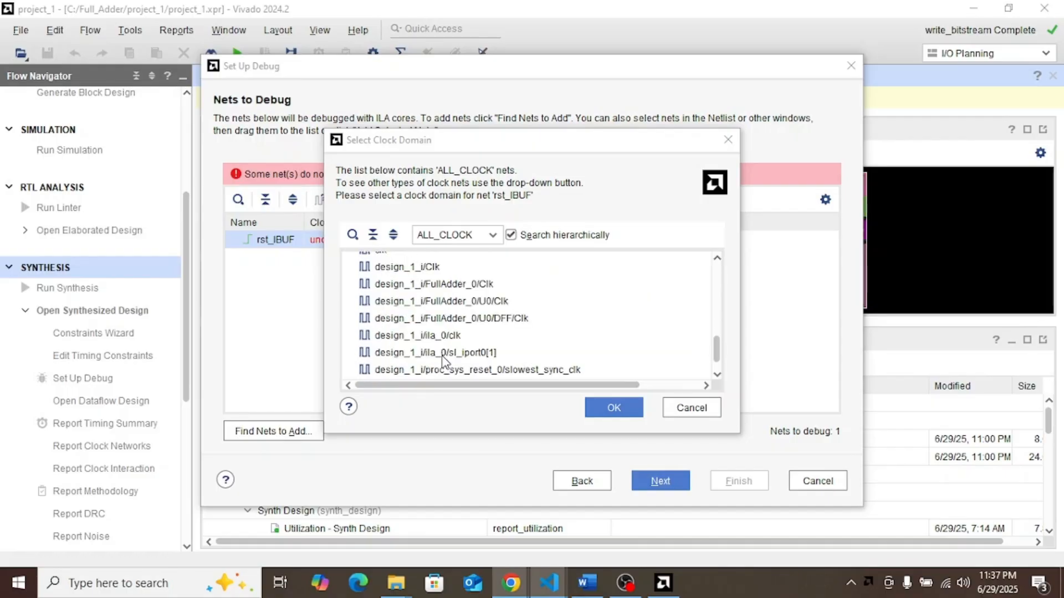
pyautogui.click(717, 259)
pyautogui.click(718, 258)
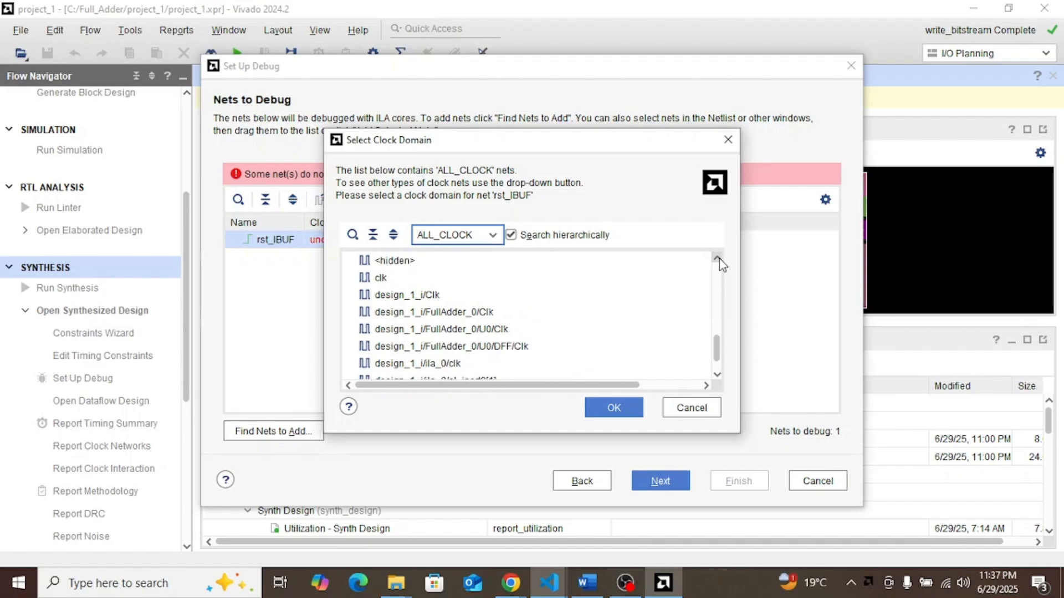
pyautogui.click(421, 295)
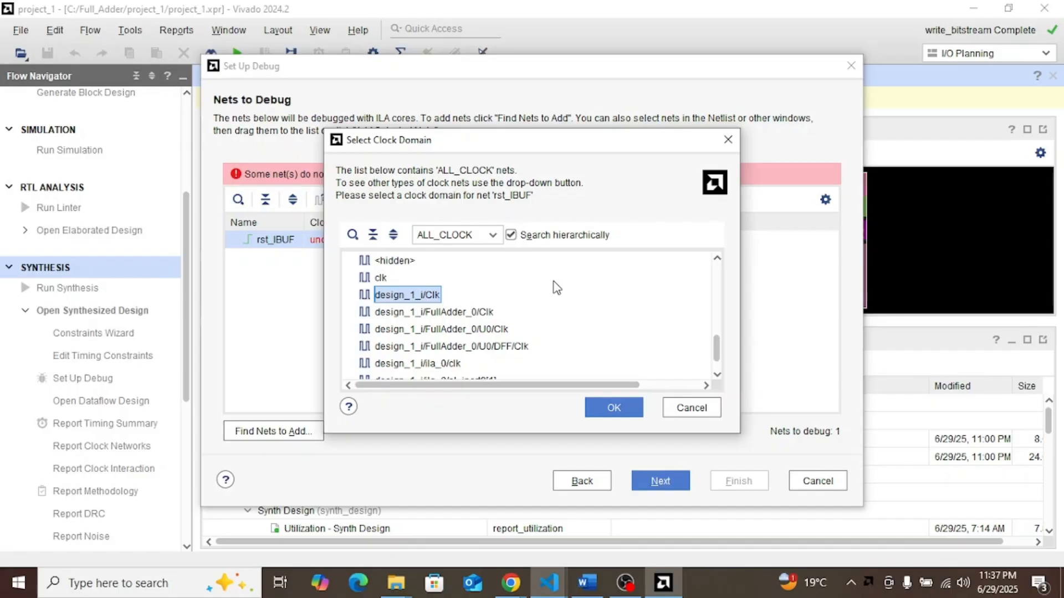
pyautogui.click(381, 277)
pyautogui.click(613, 401)
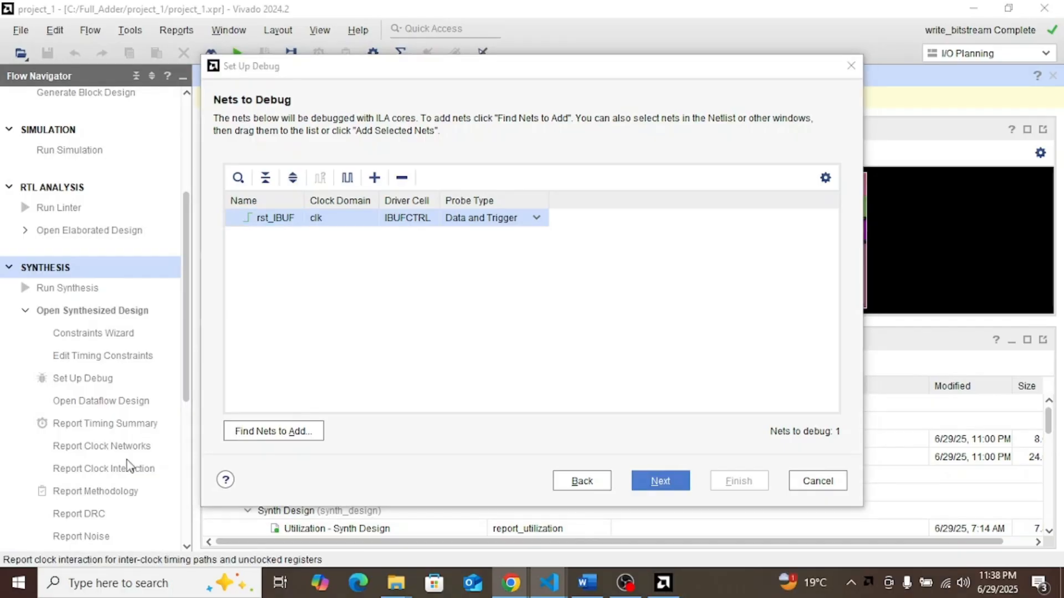
# Finish Set Up Debug with a sample data depth of 1024 and 0 input pipe stages.
pyautogui.click(681, 490)
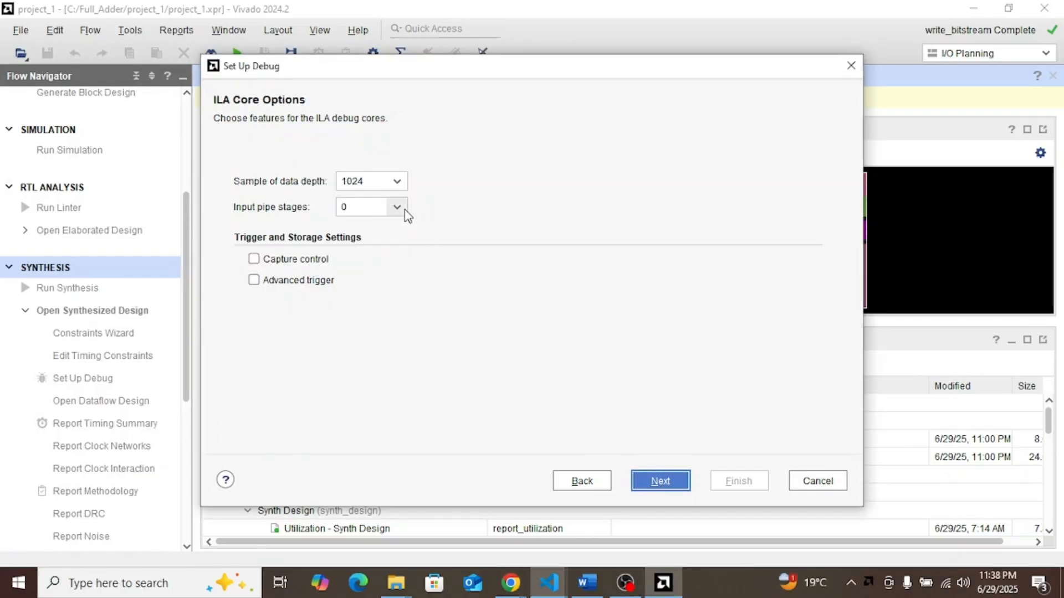
pyautogui.click(397, 182)
pyautogui.click(394, 190)
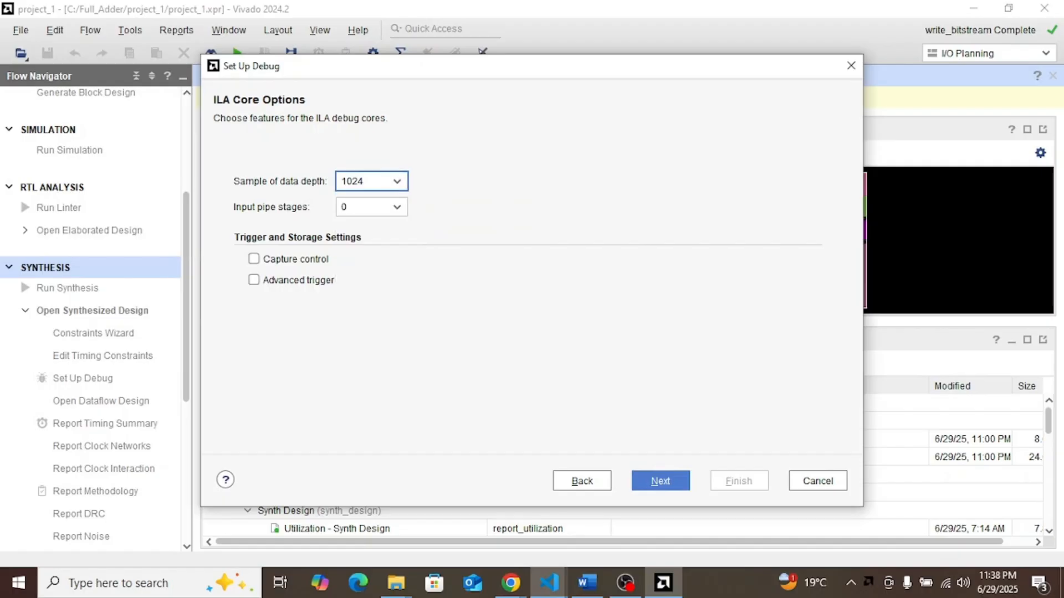
pyautogui.hotkey('alt', 'Tab')
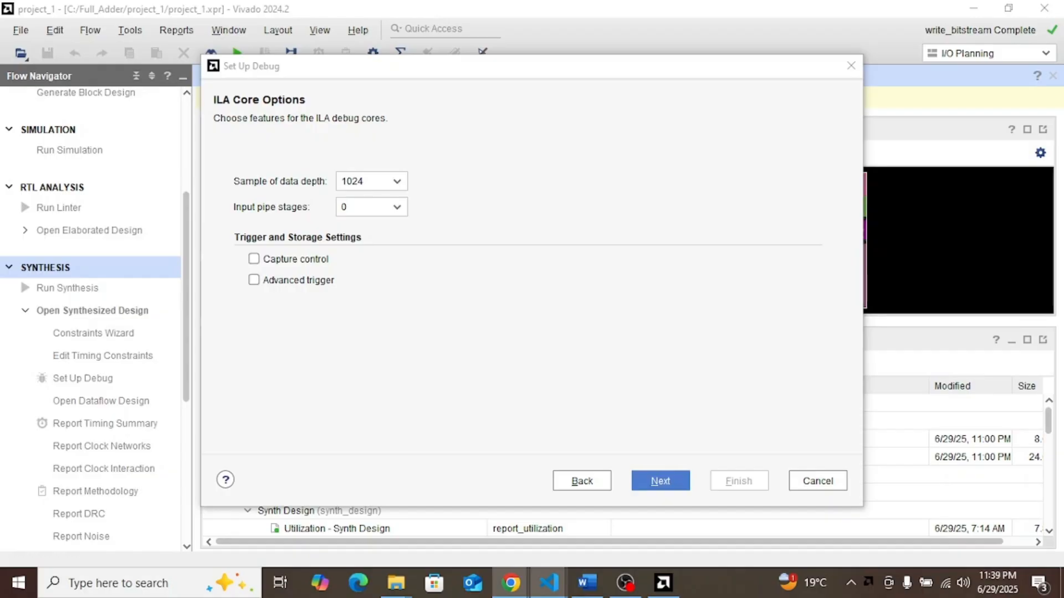
pyautogui.click(668, 479)
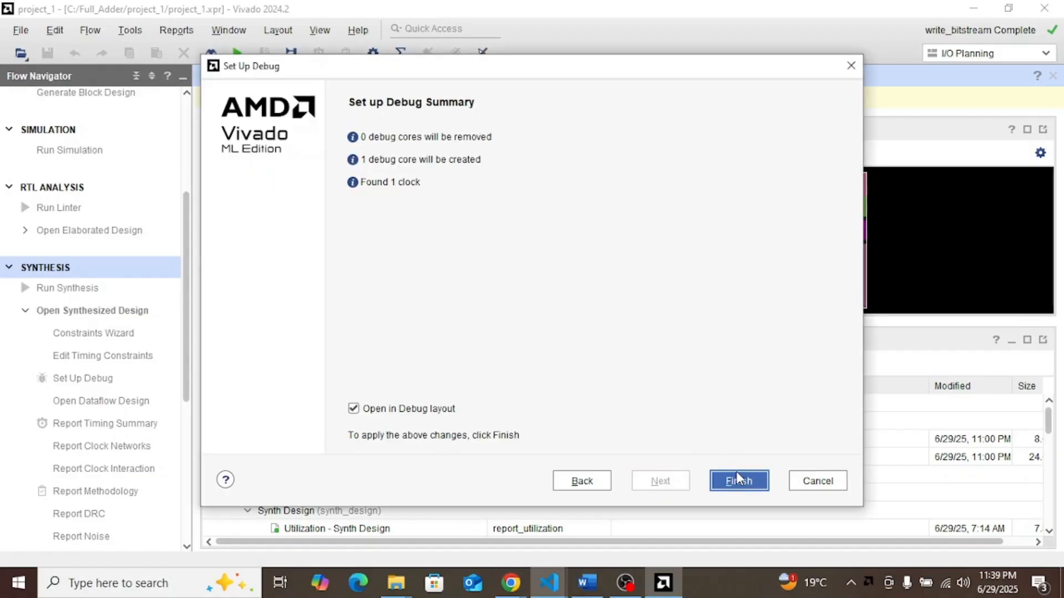
pyautogui.click(738, 480)
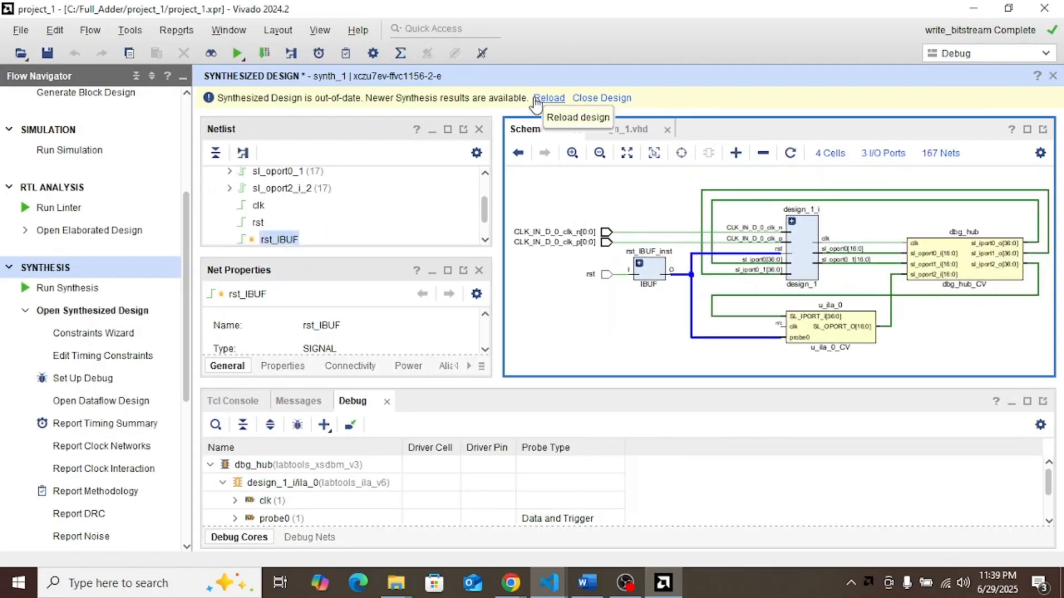
# Reload the out-of-date synthesized design, discarding its unsaved changes.
pyautogui.click(535, 100)
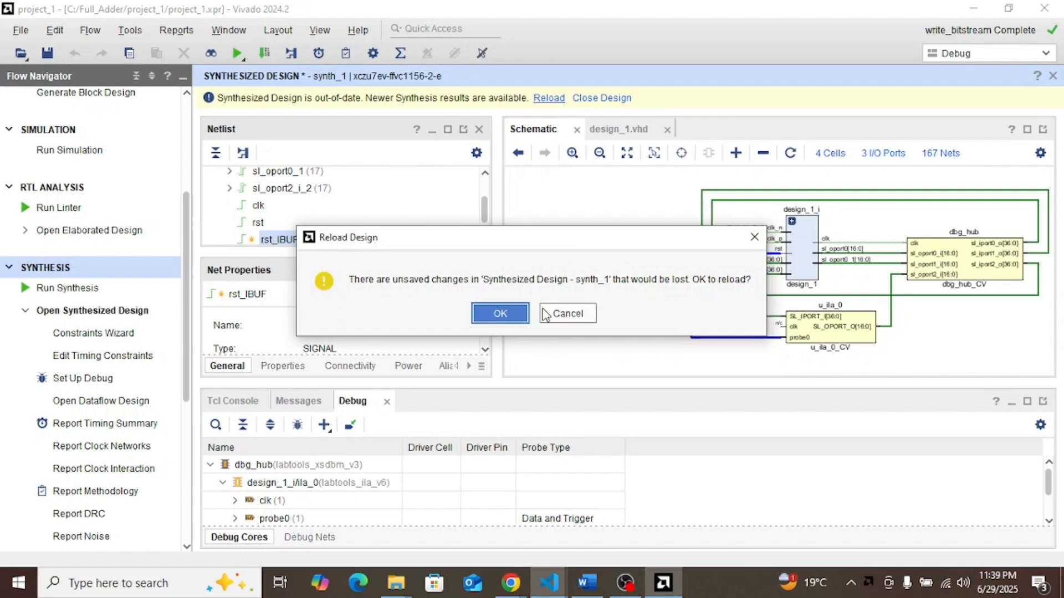
pyautogui.click(507, 316)
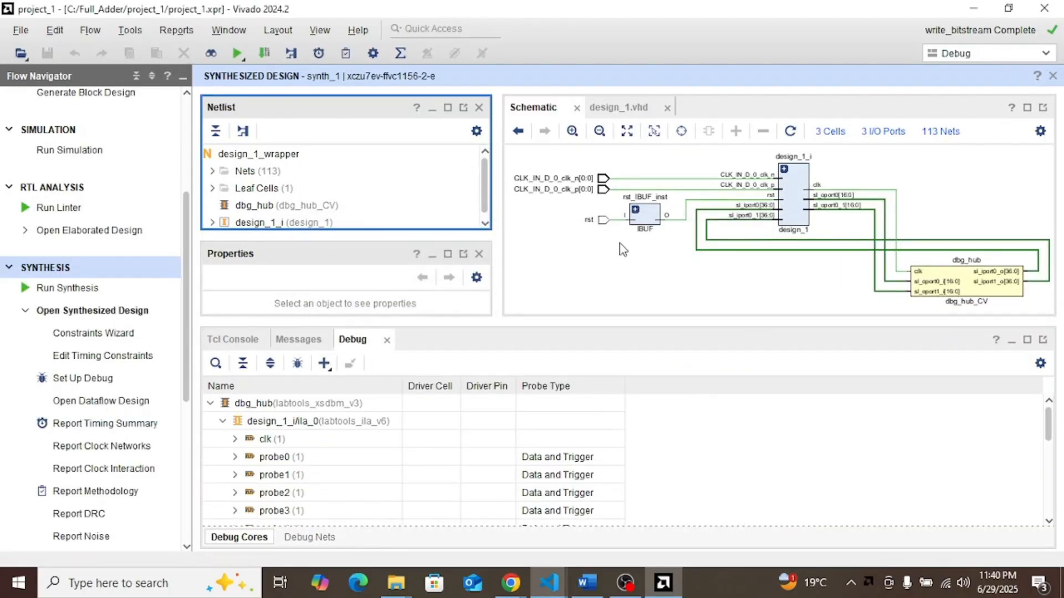
# Maximize the schematic, expand design_1_i and examine how rst and the VIO, ILA and full adder blocks are connected.
pyautogui.click(780, 164)
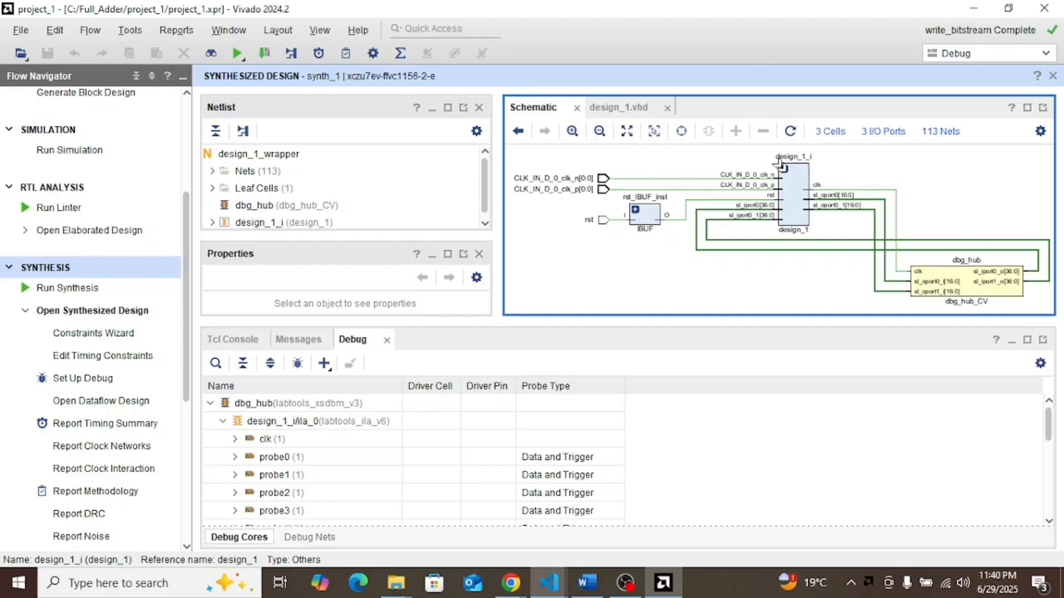
pyautogui.doubleClick(533, 107)
pyautogui.click(643, 244)
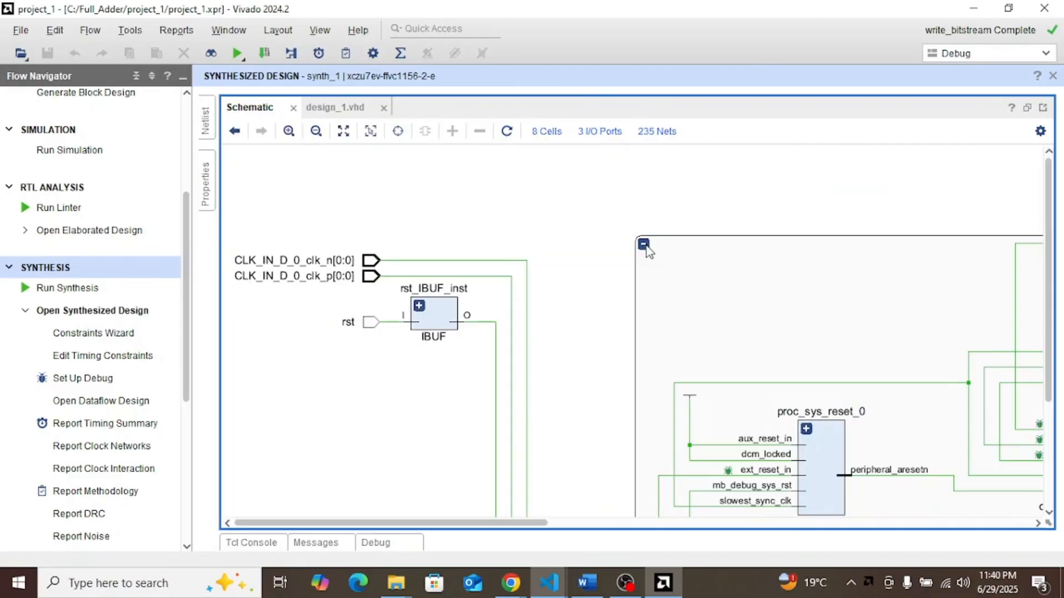
pyautogui.scroll(-2, 721, 358)
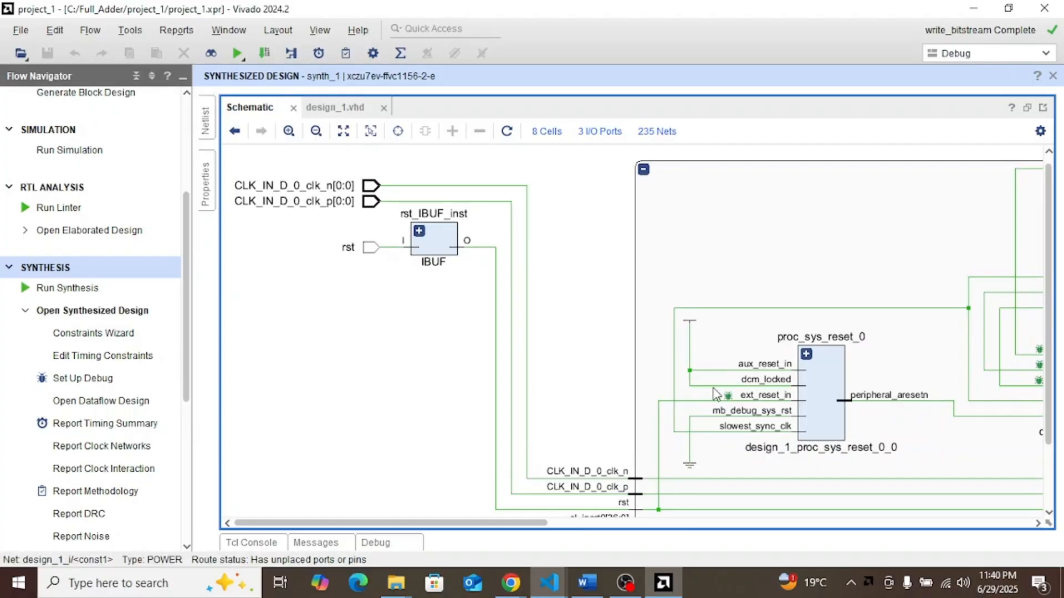
pyautogui.keyDown('ctrl'); pyautogui.scroll(-3, 716, 394); pyautogui.keyUp('ctrl')
pyautogui.moveTo(967, 387); pyautogui.dragTo(715, 360, button='middle')
pyautogui.keyDown('ctrl'); pyautogui.scroll(3, 683, 339); pyautogui.keyUp('ctrl')
pyautogui.keyDown('ctrl'); pyautogui.scroll(-3, 684, 340); pyautogui.keyUp('ctrl')
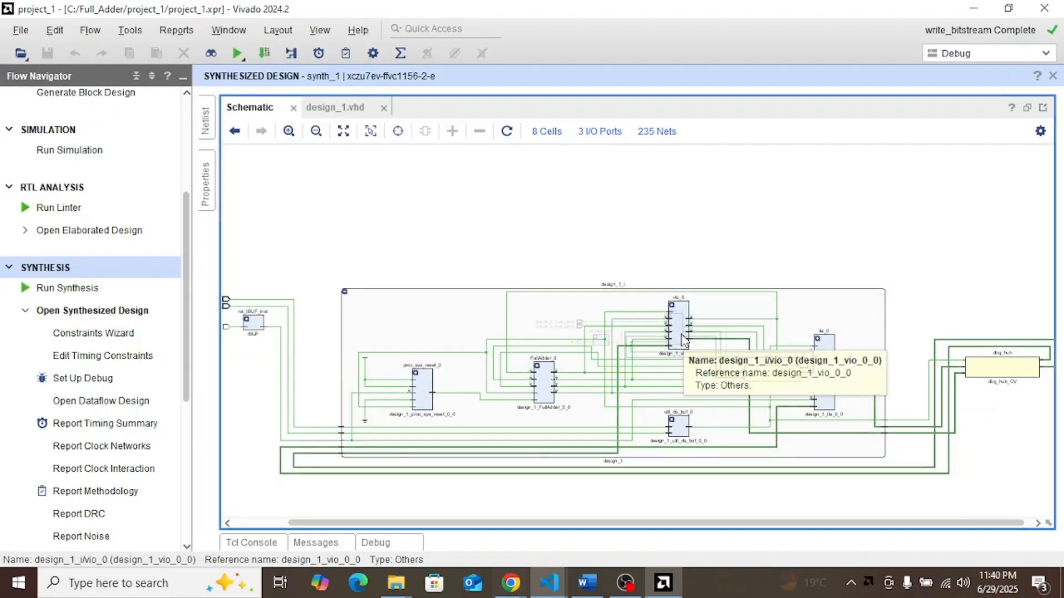
# Re-run bitstream generation with the offered launch settings and open the Hardware Manager on completion.
pyautogui.scroll(-5, 100, 388)
pyautogui.click(78, 448)
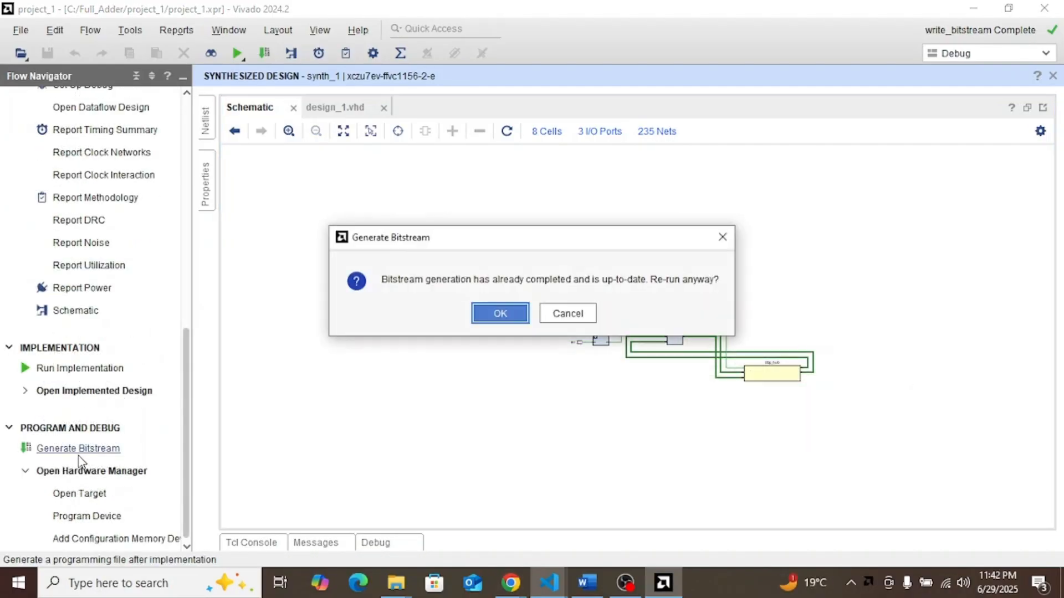
pyautogui.click(519, 326)
pyautogui.click(584, 392)
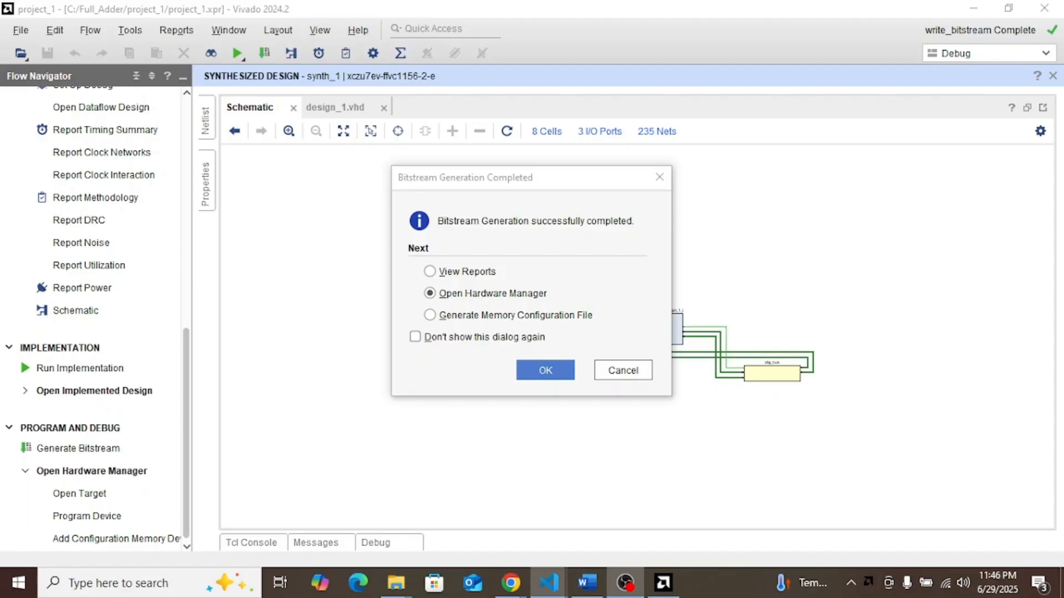
pyautogui.click(546, 371)
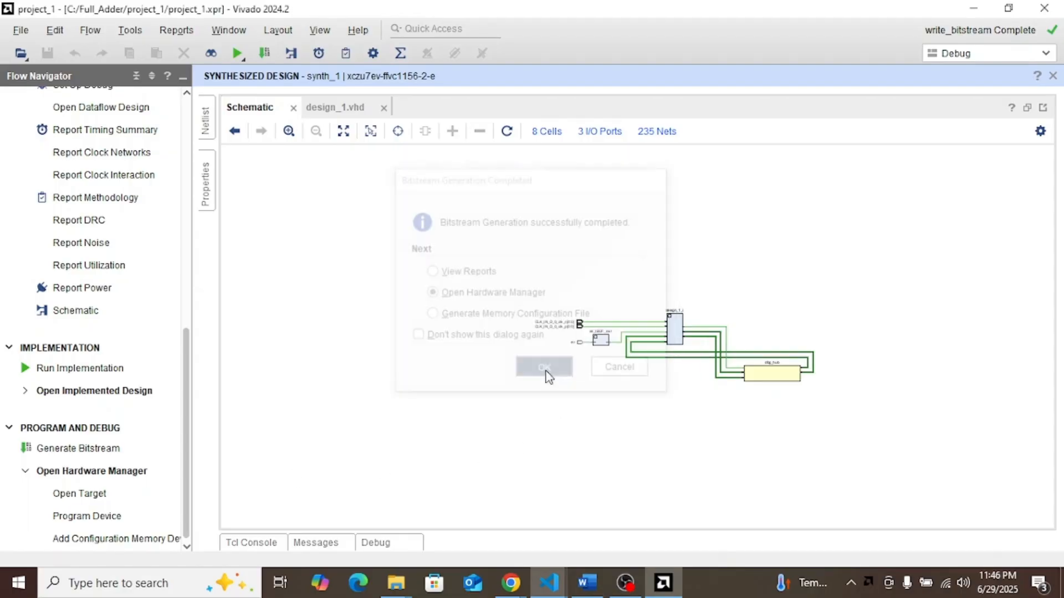
pyautogui.click(585, 309)
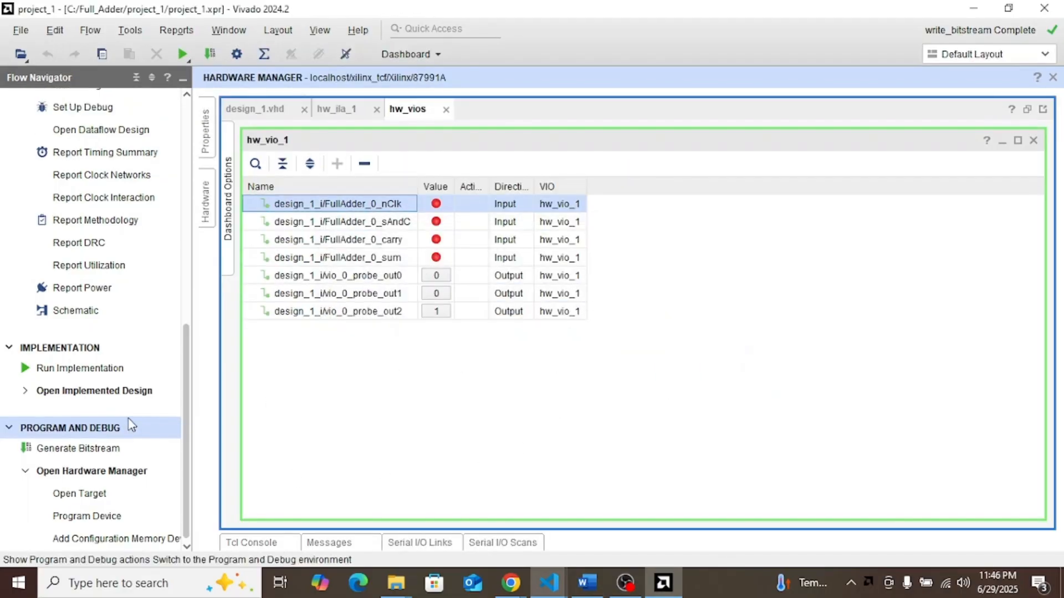
# Program the xczu7_0 device with the regenerated bitstream.
pyautogui.click(83, 516)
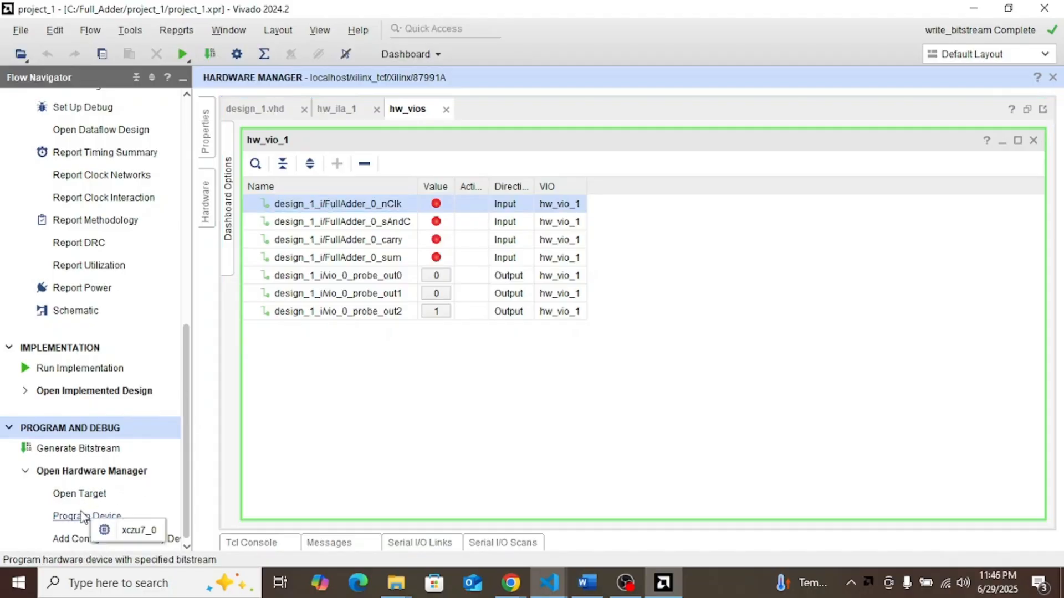
pyautogui.click(135, 530)
pyautogui.click(637, 376)
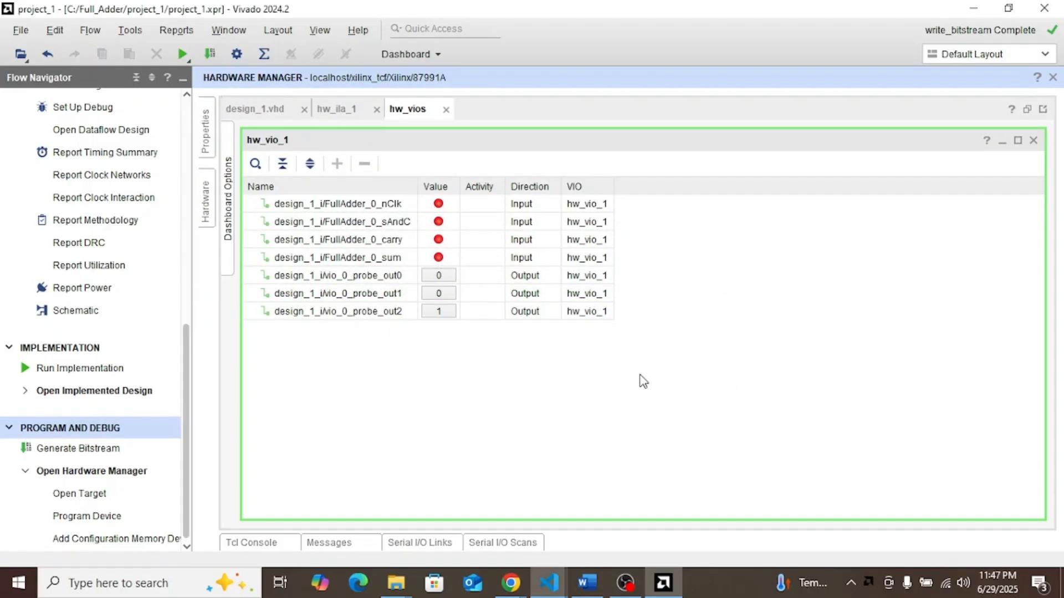
# Remove the FullAdder_0_sum_1 probe from the trigger setup of hw_ila_1.
pyautogui.click(339, 109)
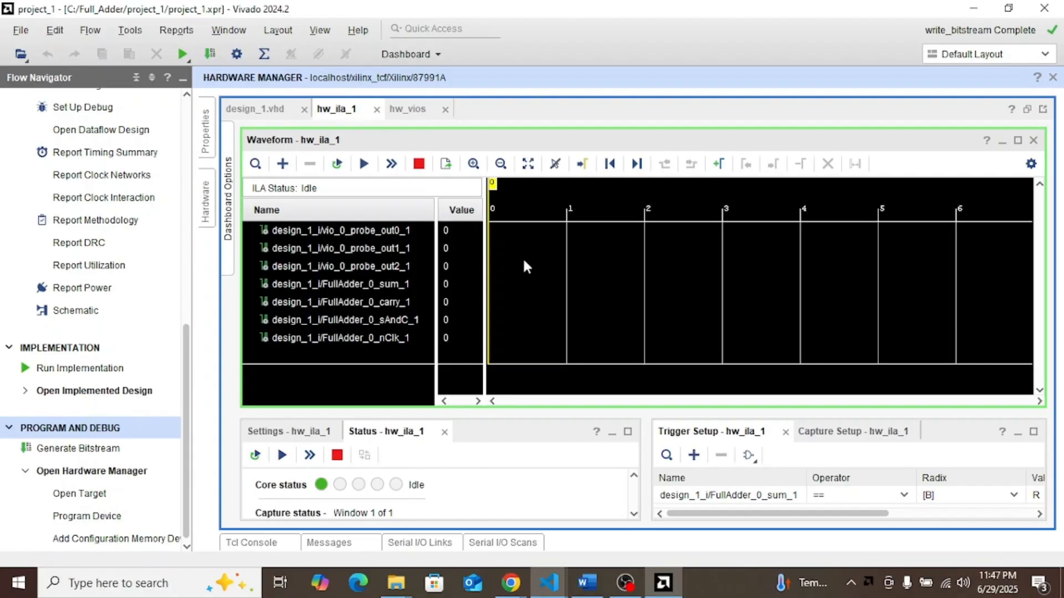
pyautogui.click(255, 109)
pyautogui.click(336, 109)
pyautogui.moveTo(746, 413); pyautogui.dragTo(746, 292)
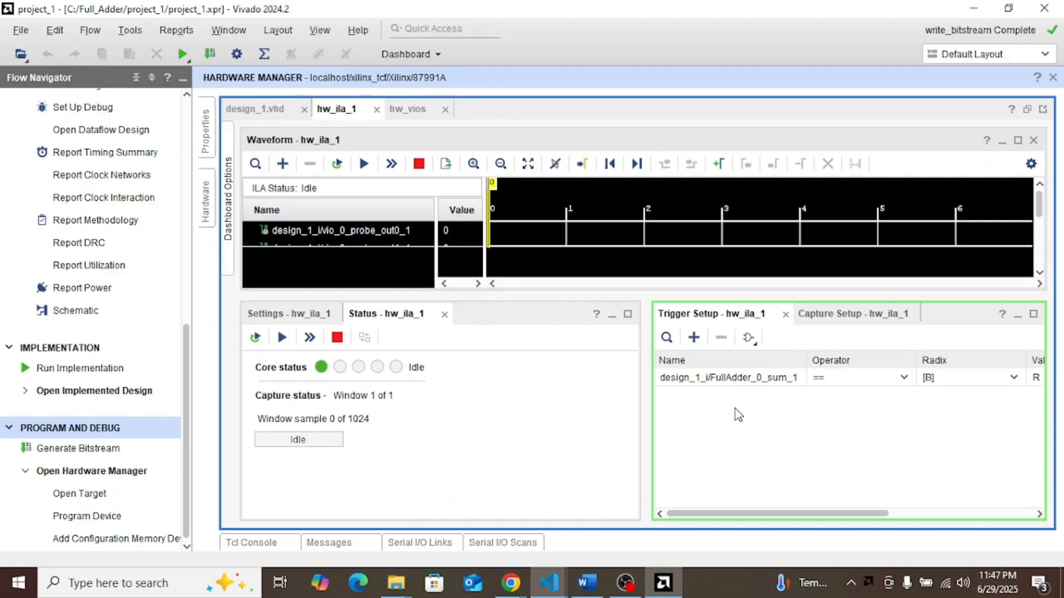
pyautogui.click(695, 339)
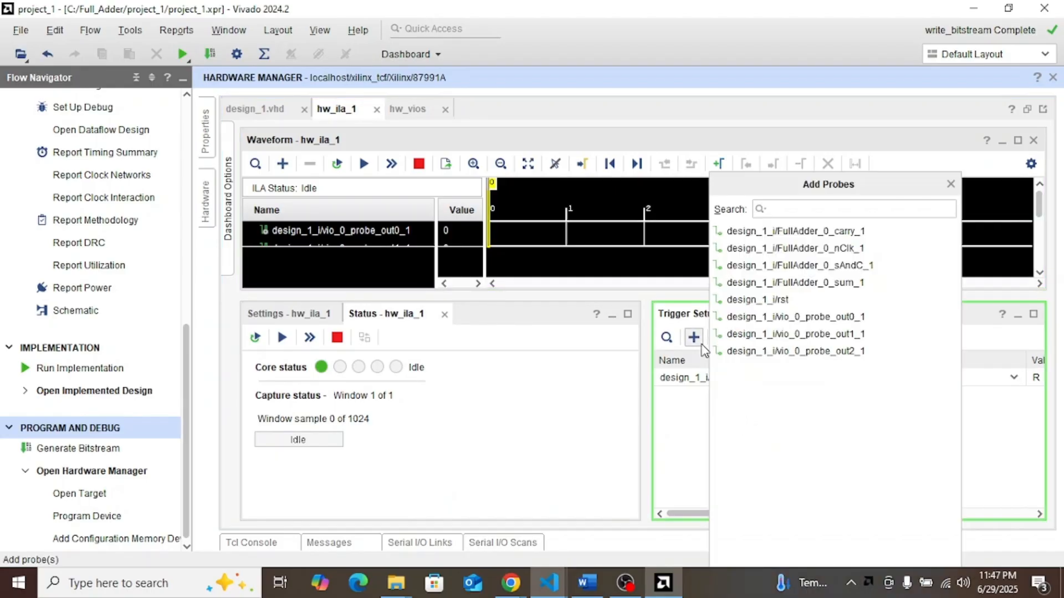
pyautogui.doubleClick(795, 282)
pyautogui.click(737, 378)
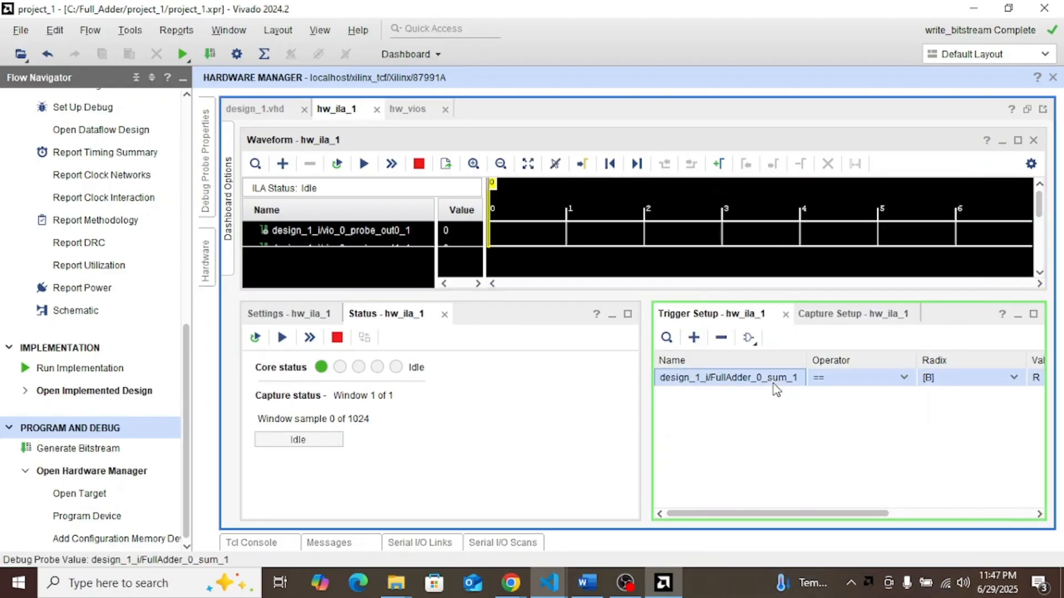
pyautogui.rightClick(775, 381)
pyautogui.click(786, 559)
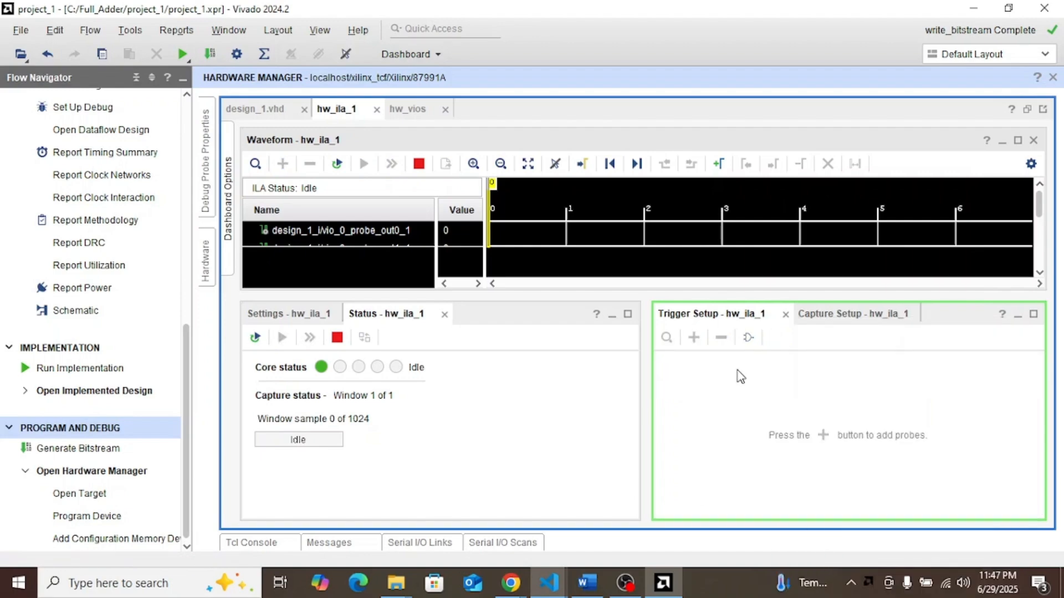
# Add the design_1_i/rst probe to the trigger setup of hw_ila_1.
pyautogui.rightClick(738, 372)
pyautogui.press('Escape')
pyautogui.click(694, 337)
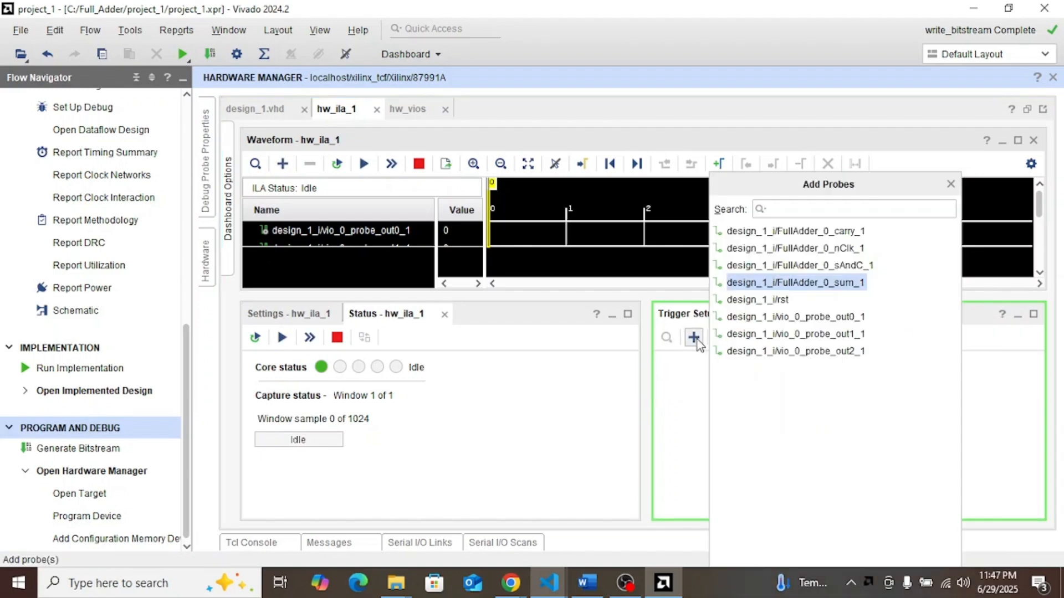
pyautogui.click(776, 300)
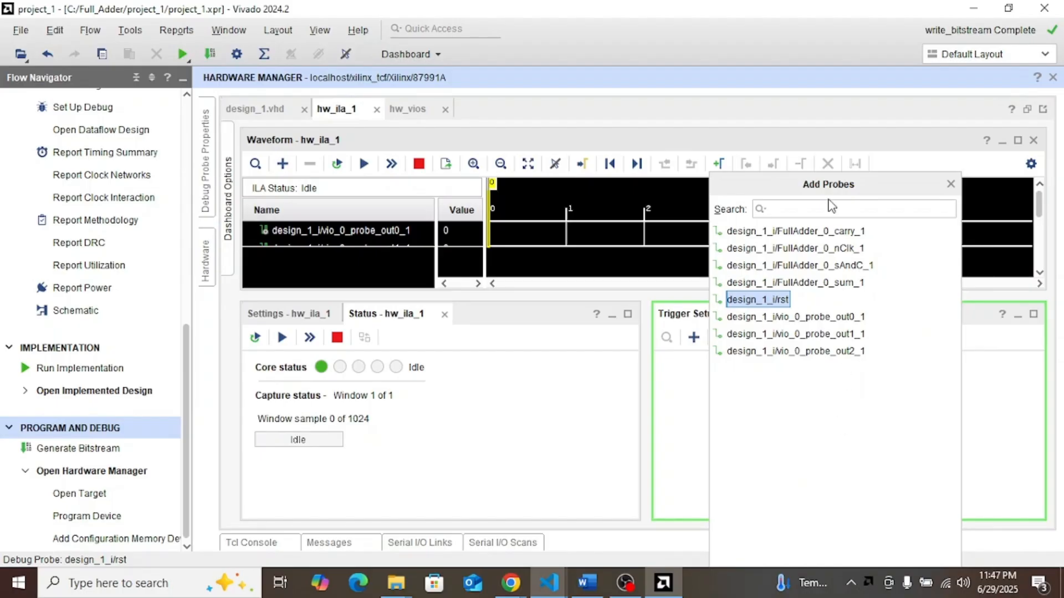
pyautogui.moveTo(839, 183); pyautogui.dragTo(793, 105)
pyautogui.click(833, 502)
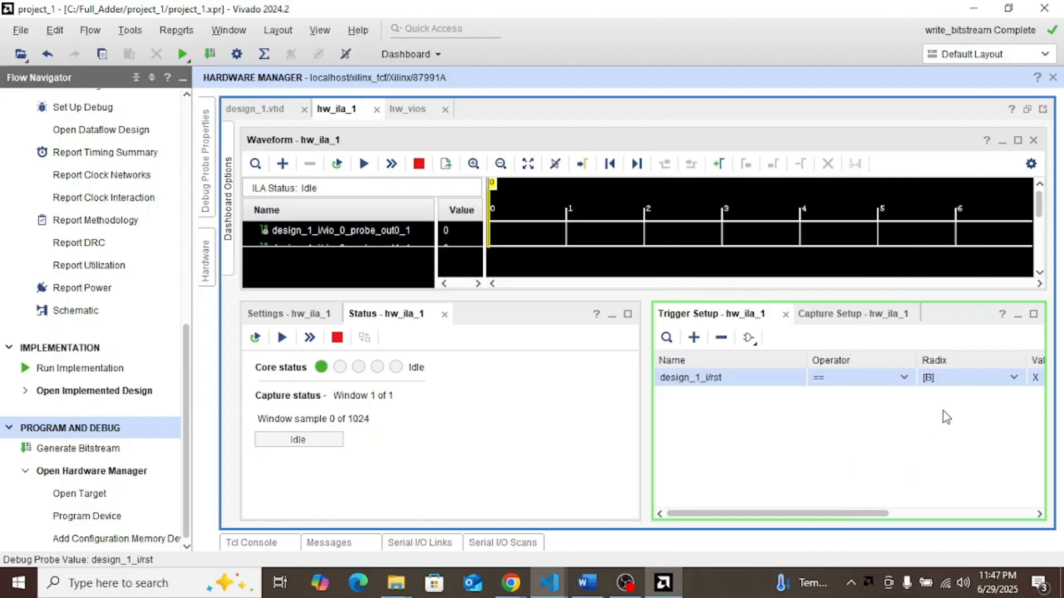
# Set the rst probe's trigger value to R (0-to-1 transition).
pyautogui.hscroll(3, 942, 410)
pyautogui.click(923, 382)
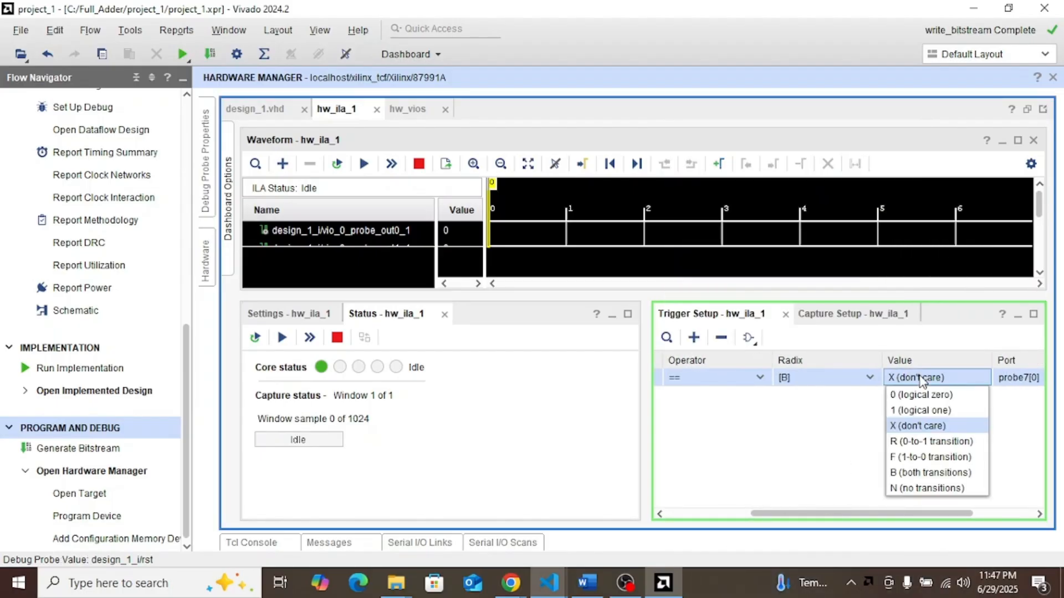
pyautogui.click(931, 441)
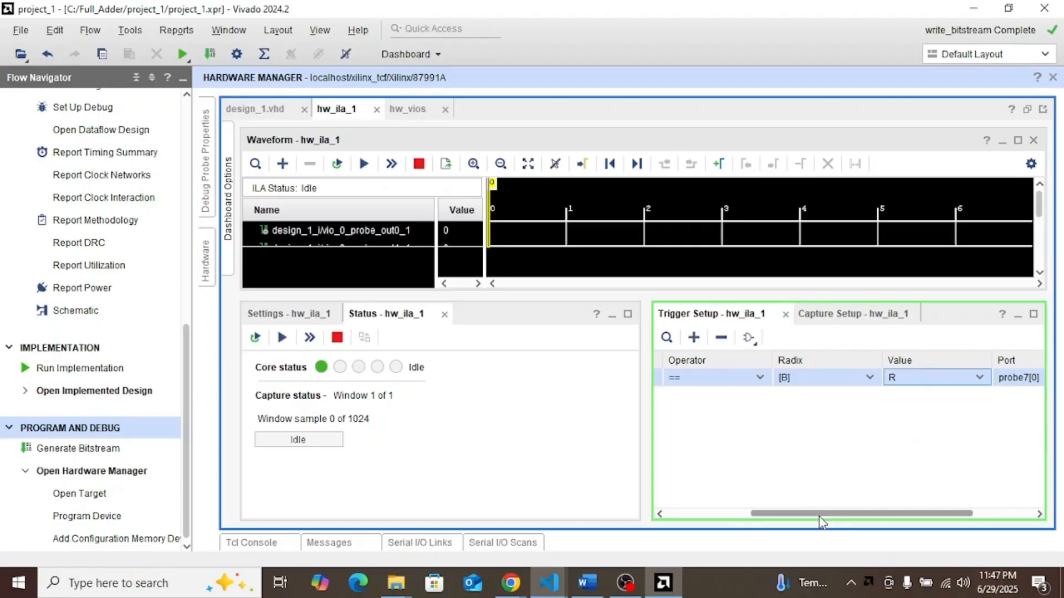
pyautogui.moveTo(820, 513); pyautogui.dragTo(723, 516)
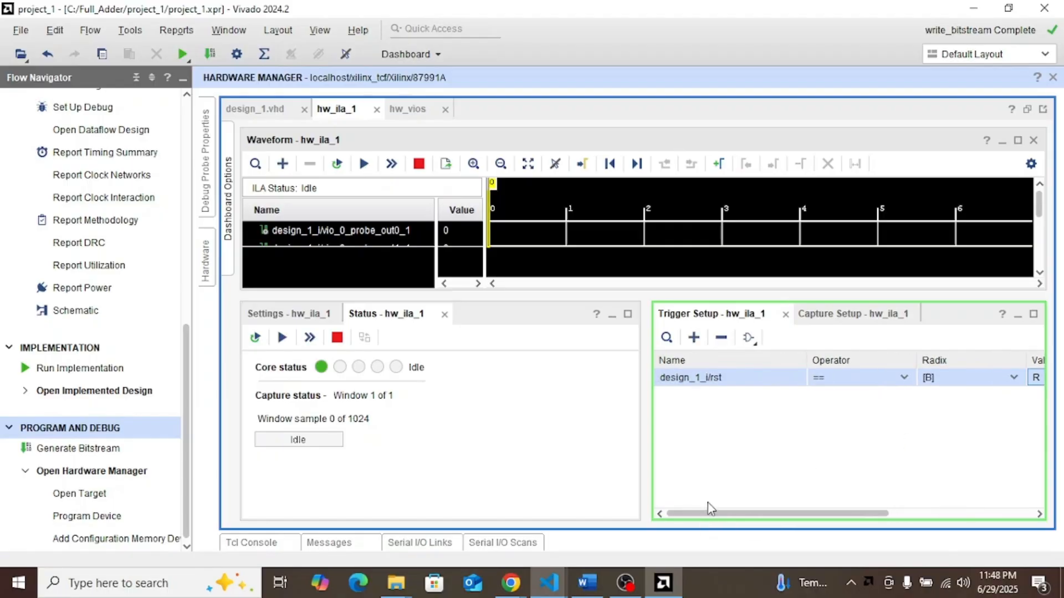
# Enlarge the hw_ila_1 waveform area and capture data with an immediate trigger.
pyautogui.moveTo(378, 294); pyautogui.dragTo(370, 407)
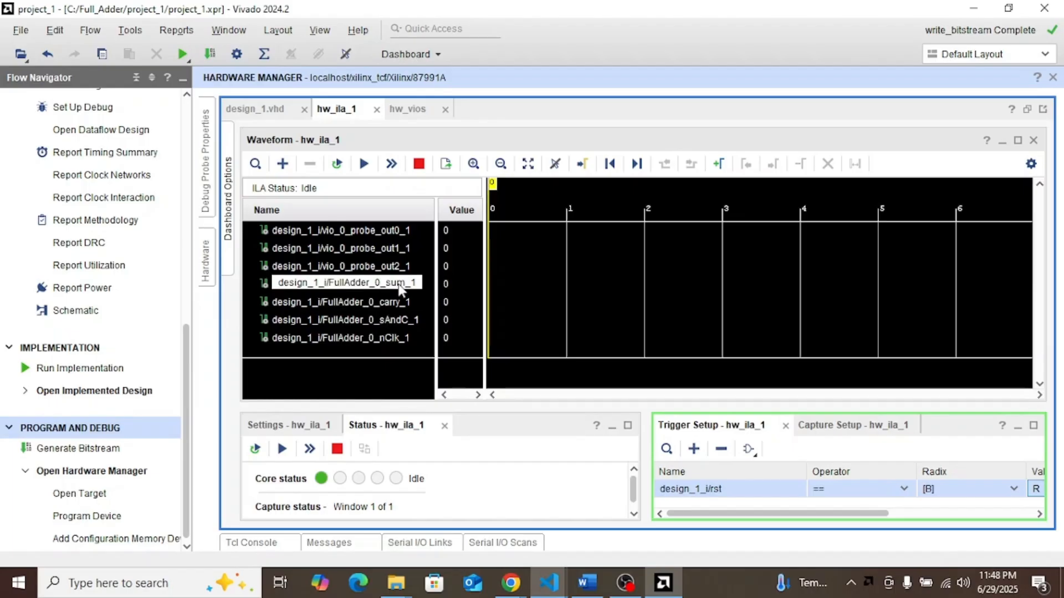
pyautogui.click(391, 163)
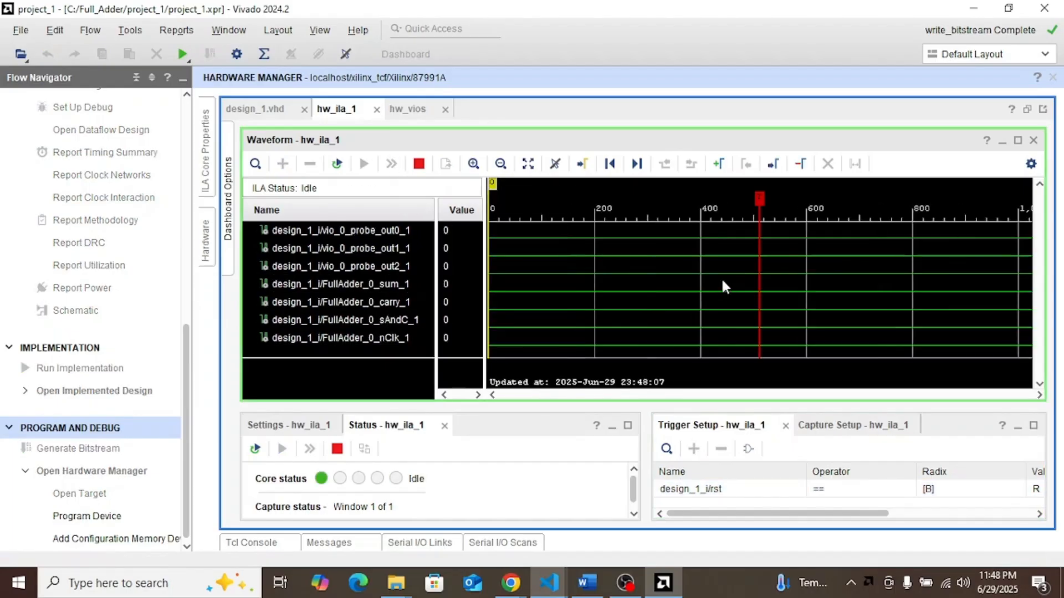
# Set vio_0_probe_out1 and vio_0_probe_out0 to 1 in hw_vio_1.
pyautogui.click(408, 110)
pyautogui.click(441, 293)
pyautogui.click(441, 278)
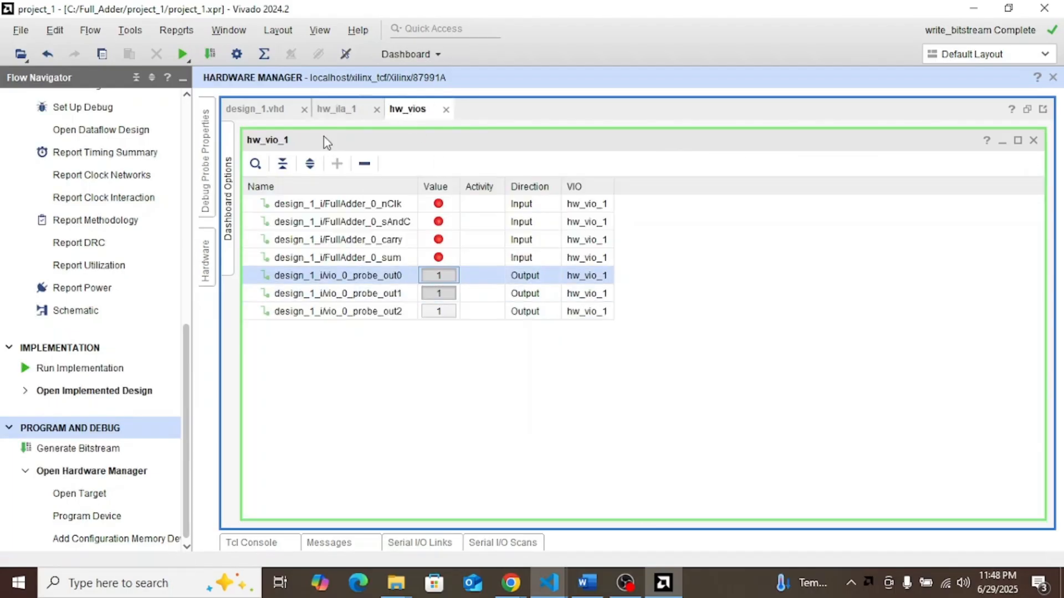
# Run the hw_ila_1 trigger on the rst condition and enlarge the waveform area to show all captured probes.
pyautogui.click(332, 109)
pyautogui.click(263, 110)
pyautogui.click(403, 110)
pyautogui.click(339, 110)
pyautogui.moveTo(498, 405); pyautogui.dragTo(499, 328)
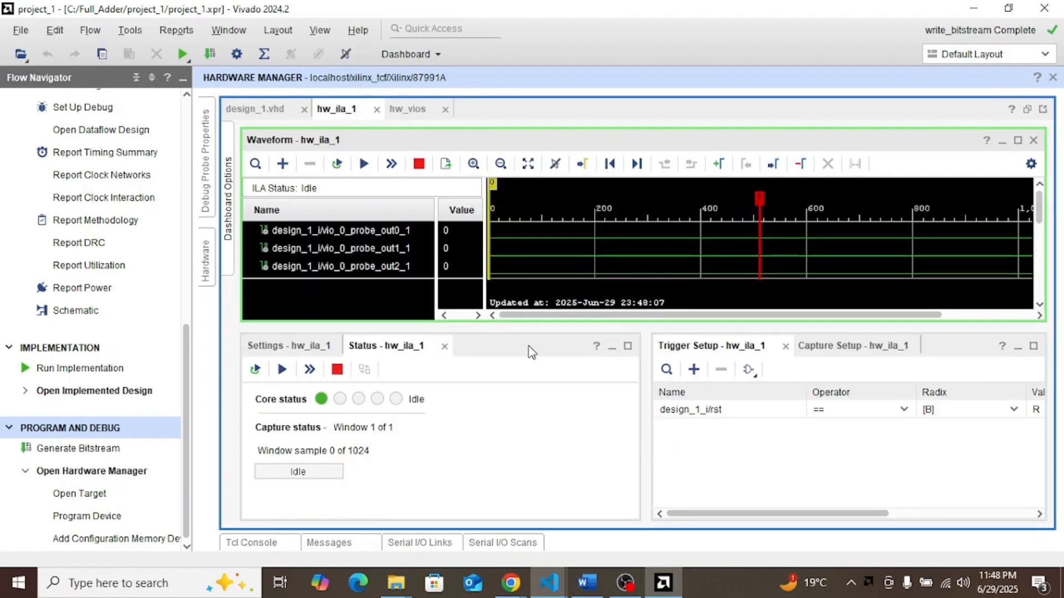
pyautogui.click(723, 467)
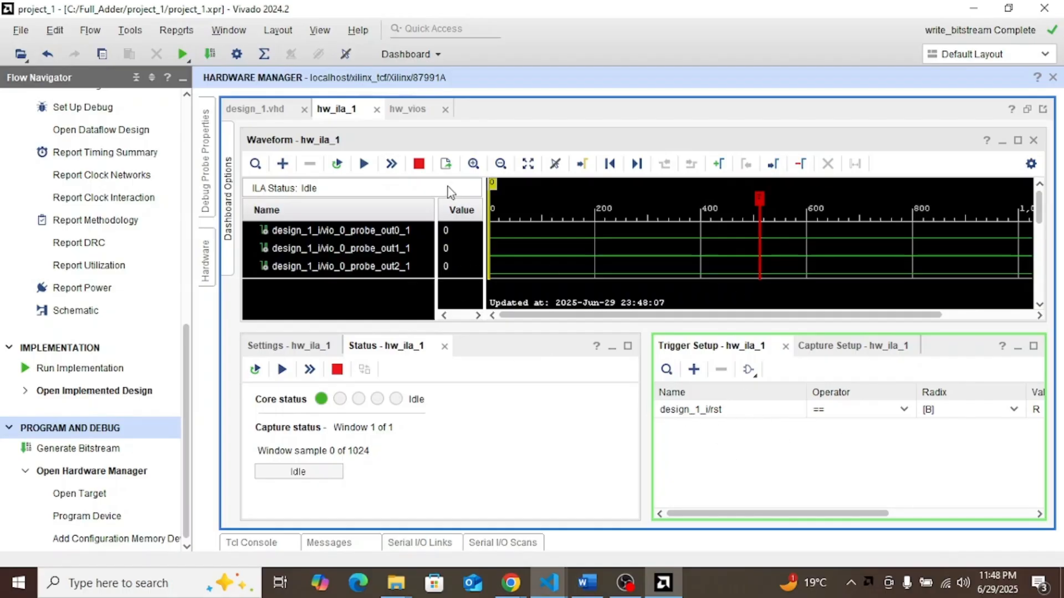
pyautogui.click(363, 163)
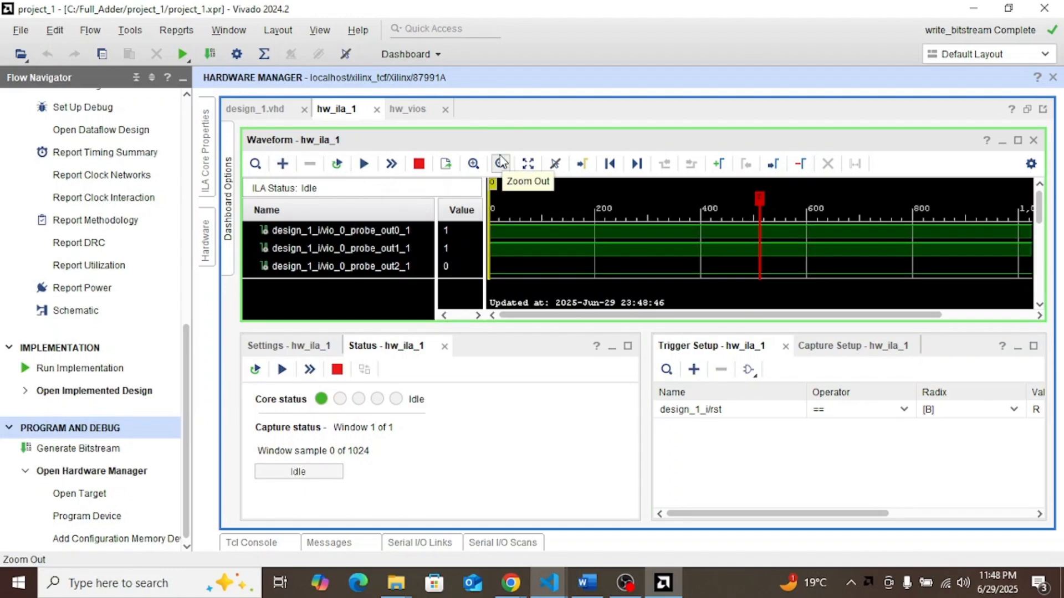
pyautogui.moveTo(615, 328); pyautogui.dragTo(615, 414)
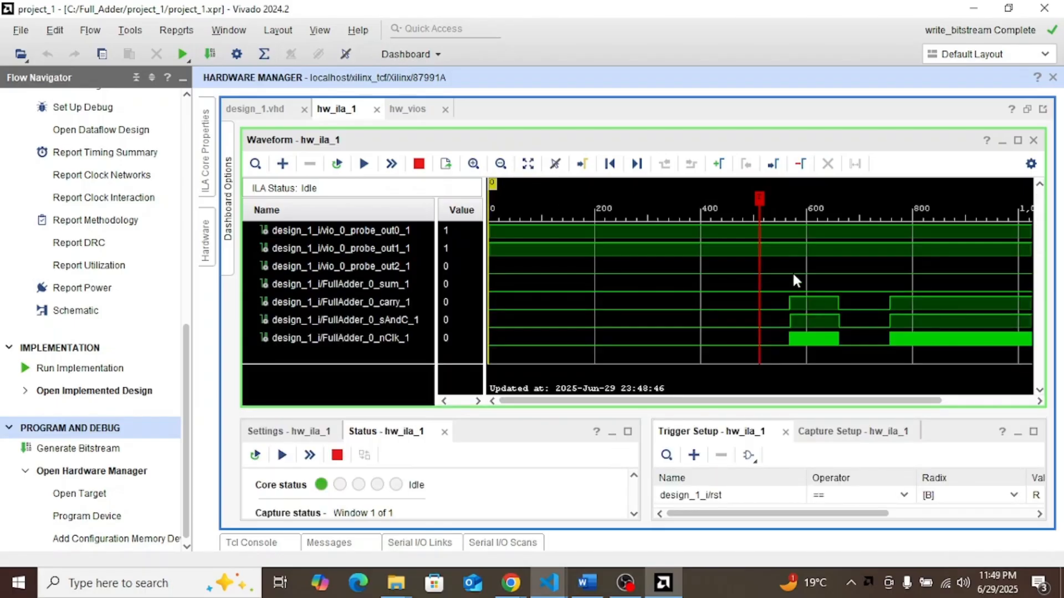
# Place the waveform cursor at sample 569, where the carry output rises after the trigger, and compare with the probe values in hw_vio_1.
pyautogui.moveTo(794, 280)
pyautogui.click(797, 340)
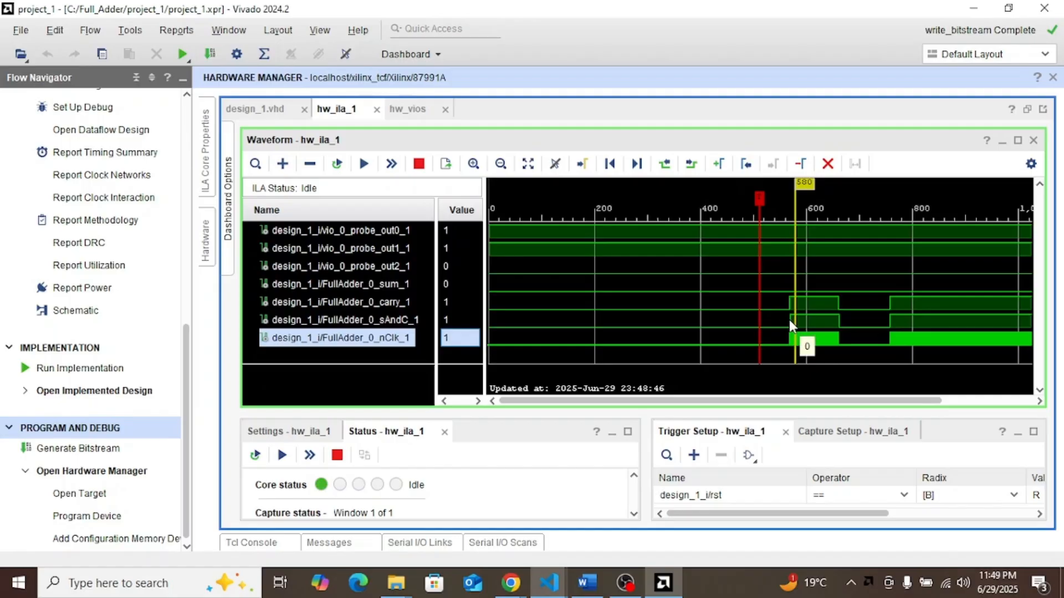
pyautogui.click(789, 320)
pyautogui.click(402, 111)
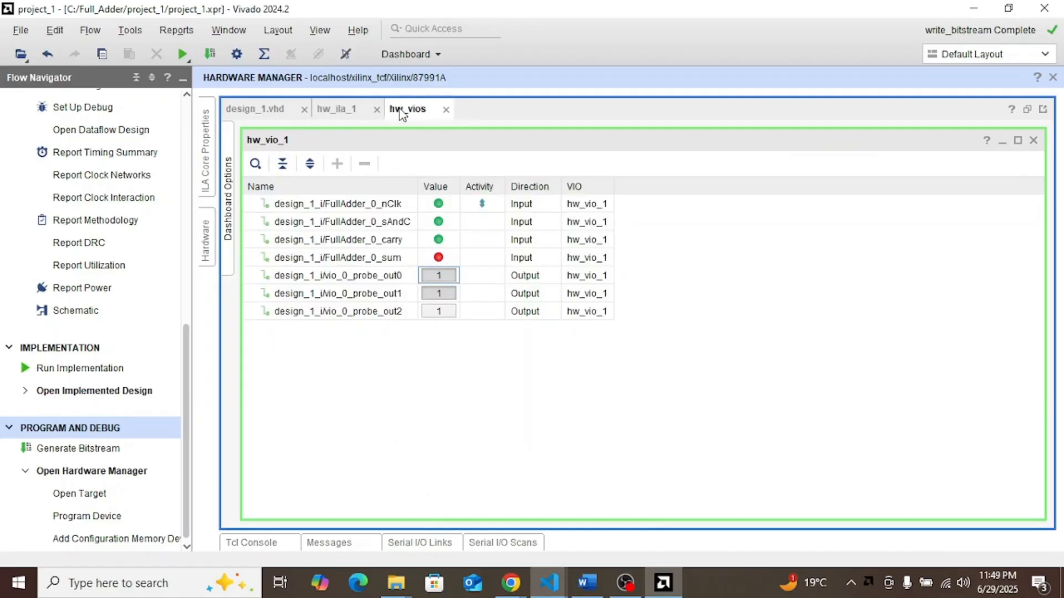
pyautogui.click(342, 110)
# Examine the sum, carry, sAndC and nClk values at the cursor in the hw_ila_1 waveform.
pyautogui.click(390, 288)
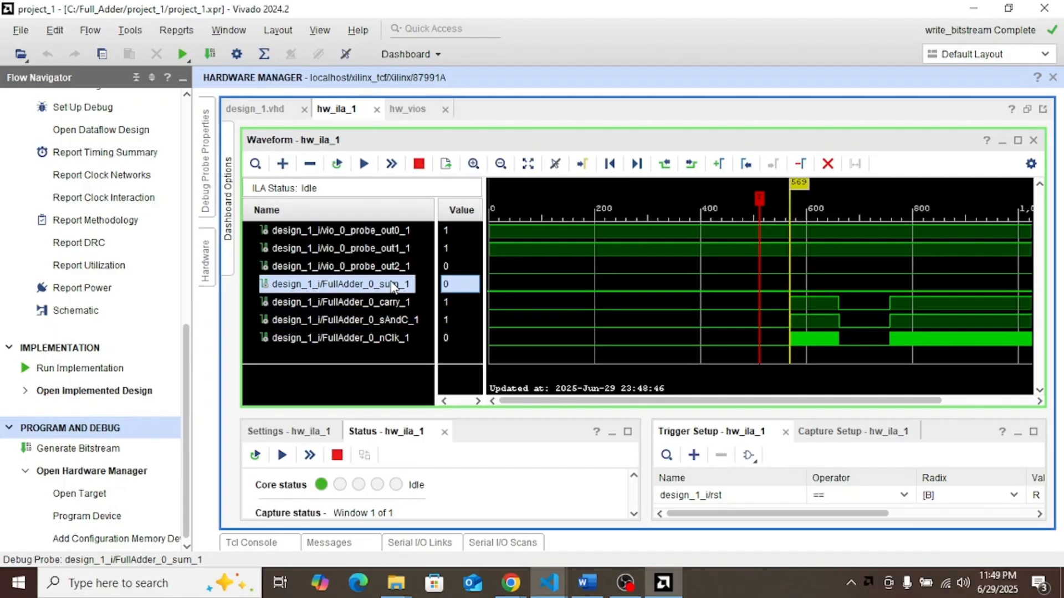
pyautogui.click(388, 304)
pyautogui.click(388, 320)
pyautogui.click(391, 338)
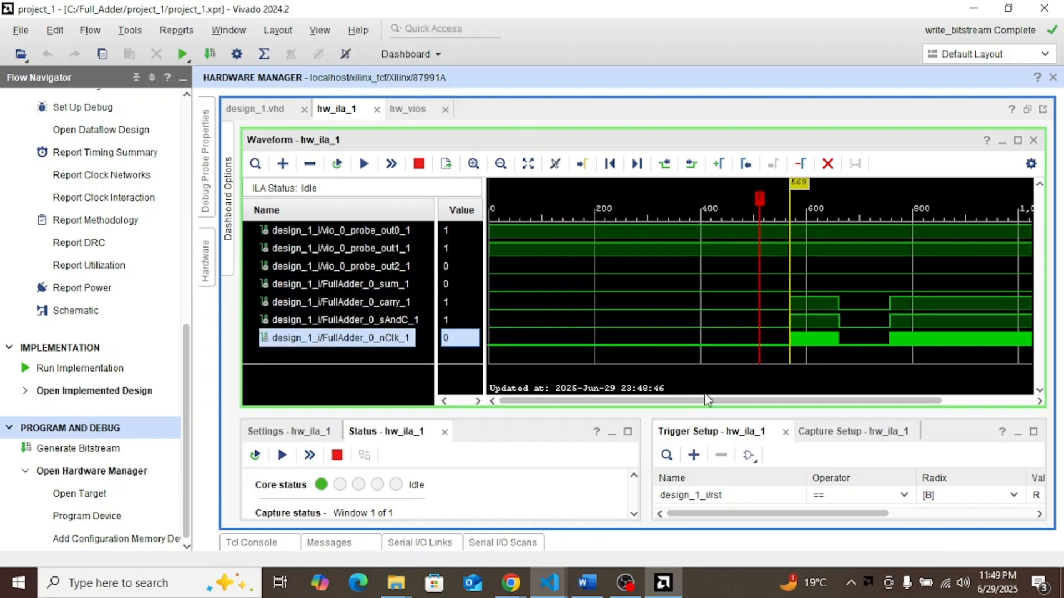
# Run the hw_ila_1 trigger, resize the waveform area to expose the full capture status, and arm the trigger again.
pyautogui.click(363, 164)
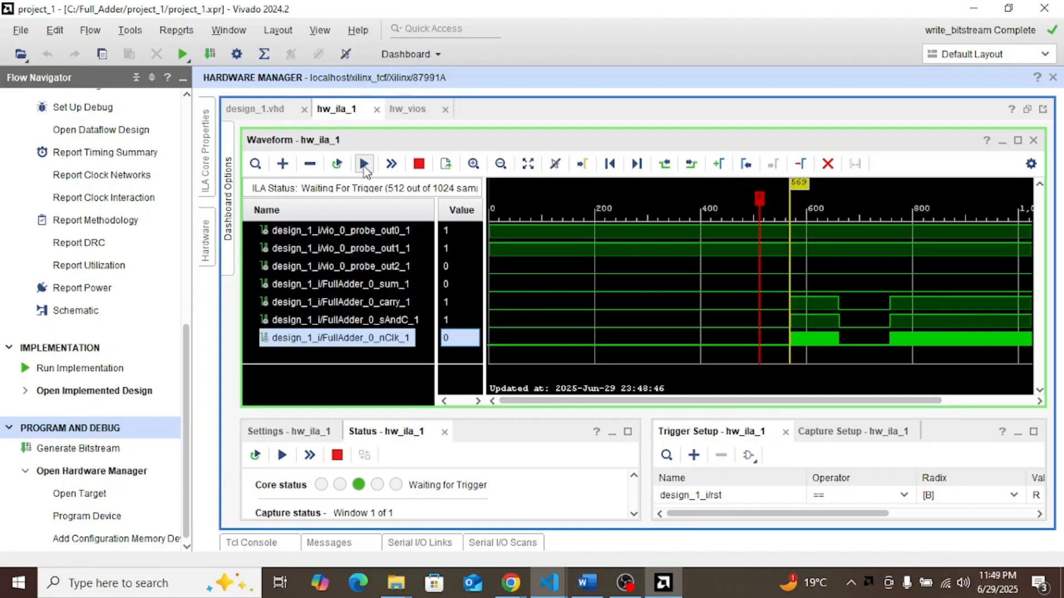
pyautogui.moveTo(430, 411); pyautogui.dragTo(431, 282)
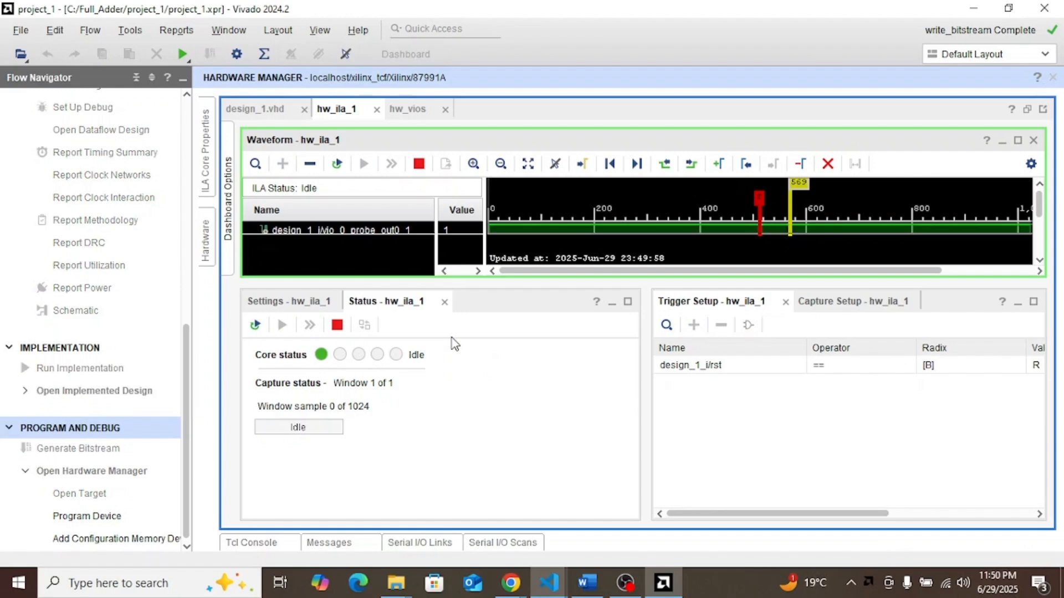
pyautogui.moveTo(662, 280); pyautogui.dragTo(657, 315)
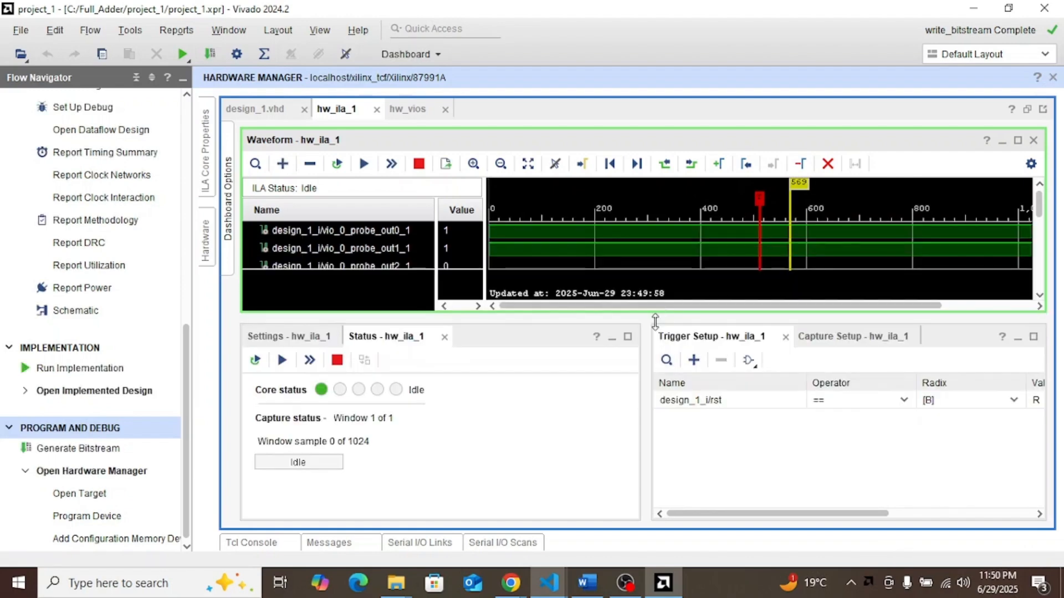
pyautogui.click(364, 163)
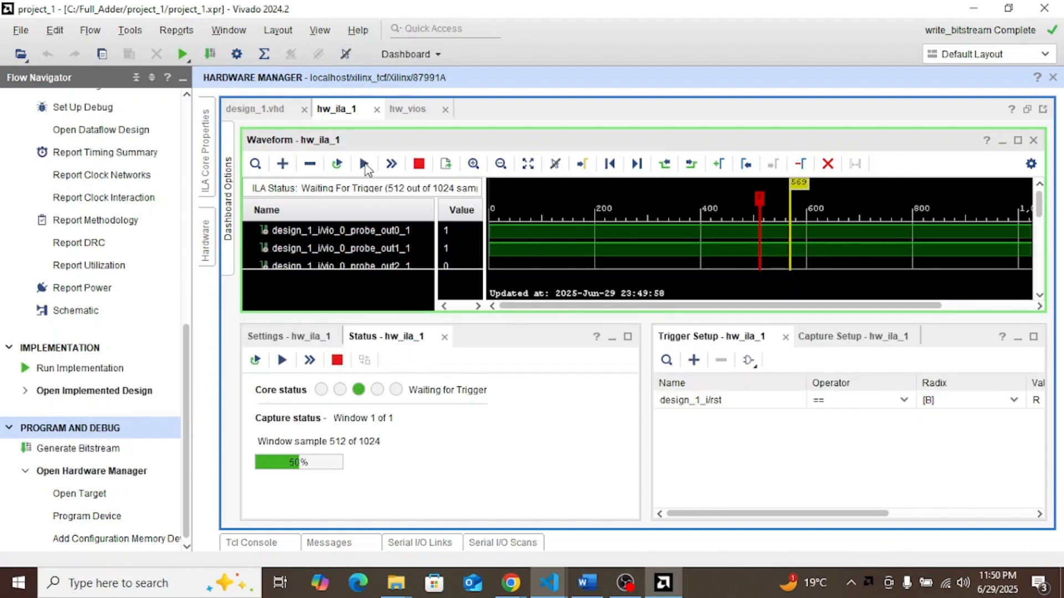